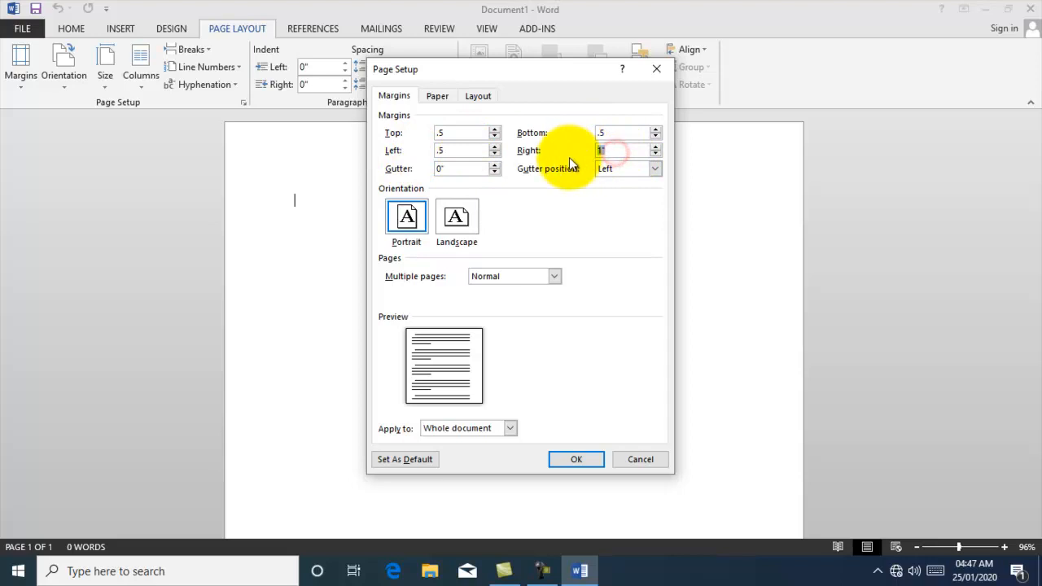
Set the right page margin to .5 and apply the page setup
type(".5")
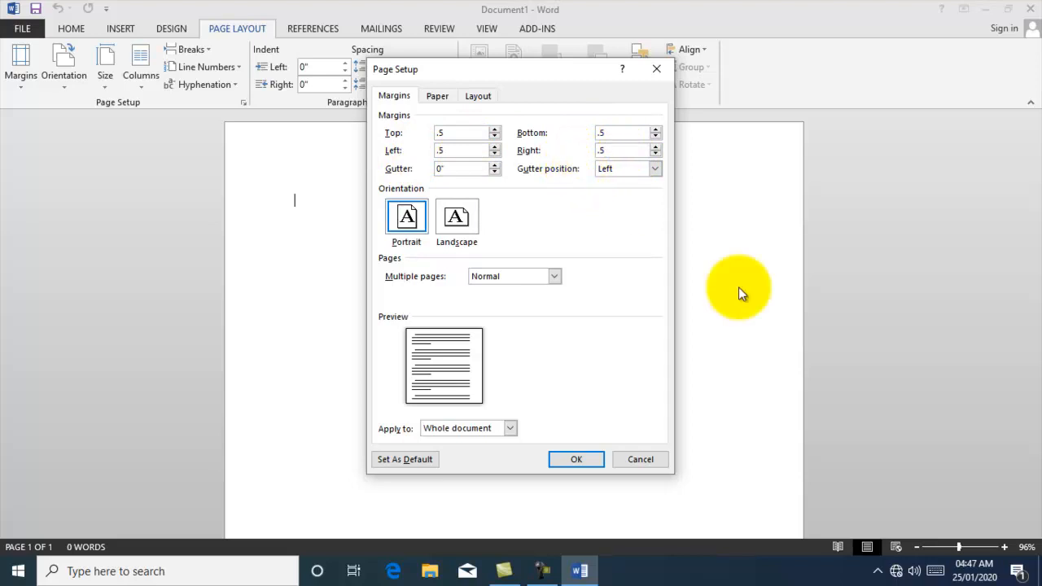
left_click(574, 459)
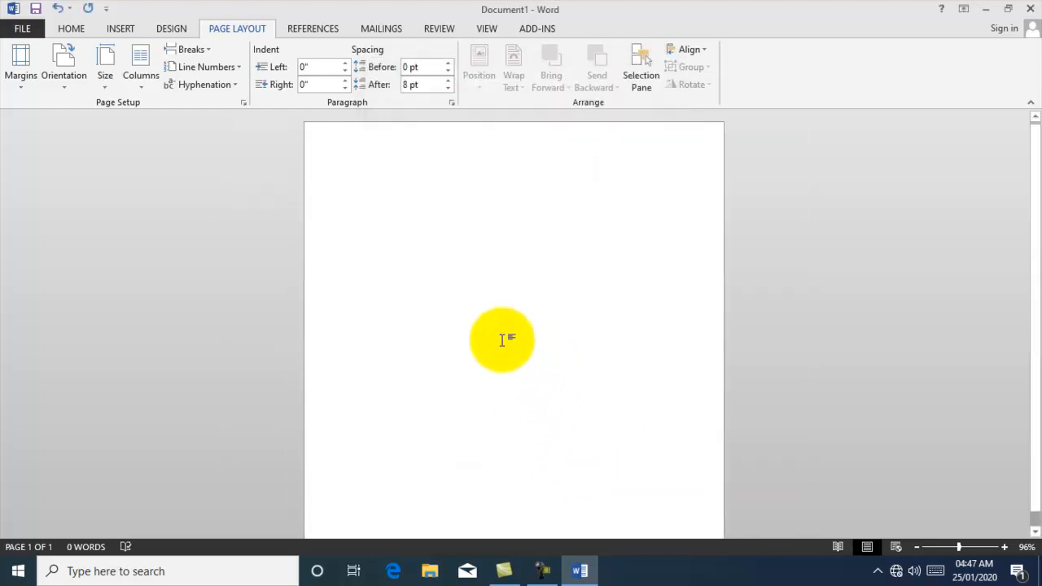
Draw a rectangle about 3.65" high and 3.36" wide in the upper middle of the page
left_click(128, 29)
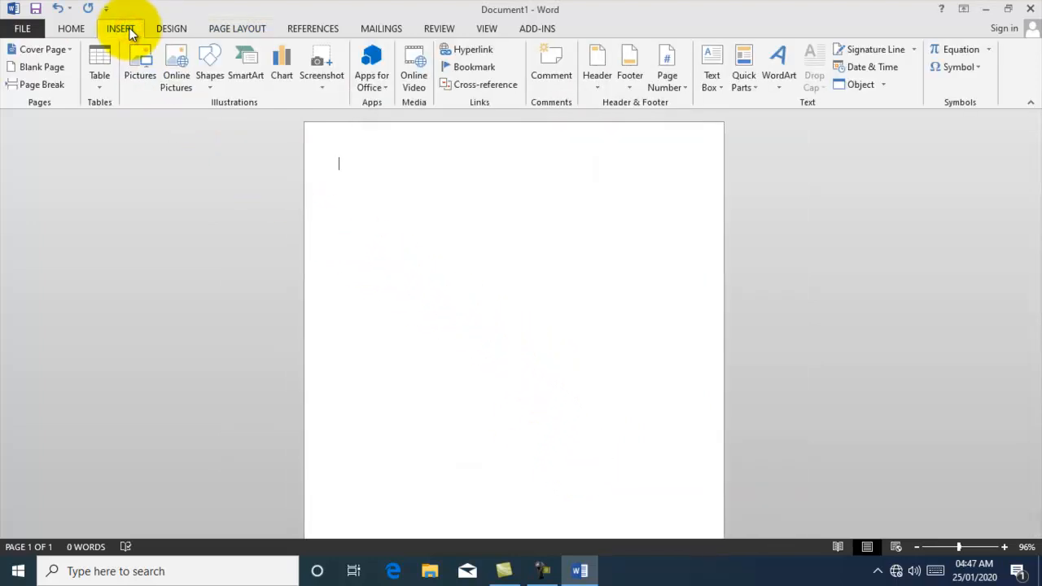
left_click(211, 77)
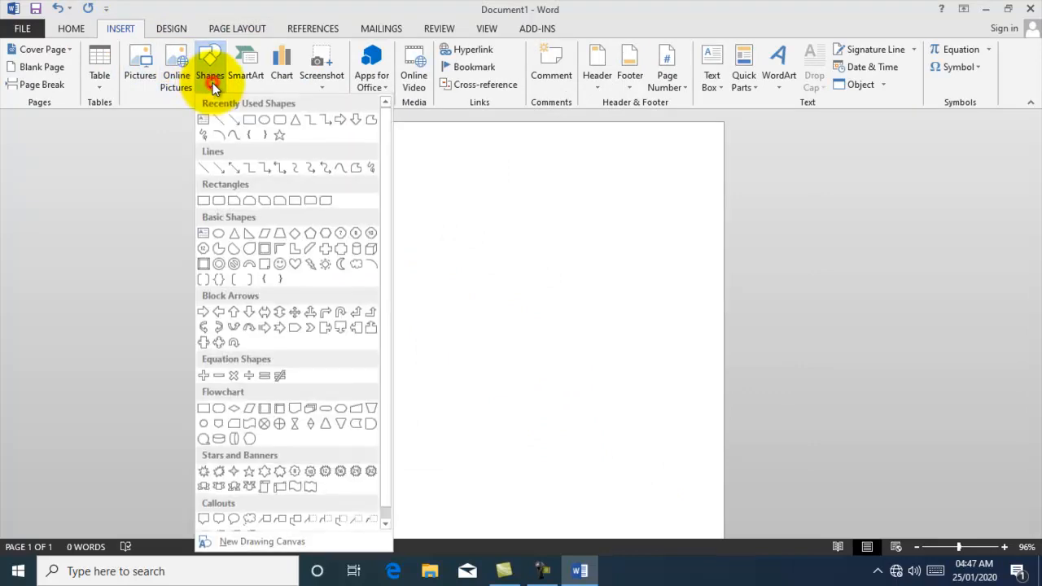
left_click(251, 122)
left_click_drag(394, 188, 630, 445)
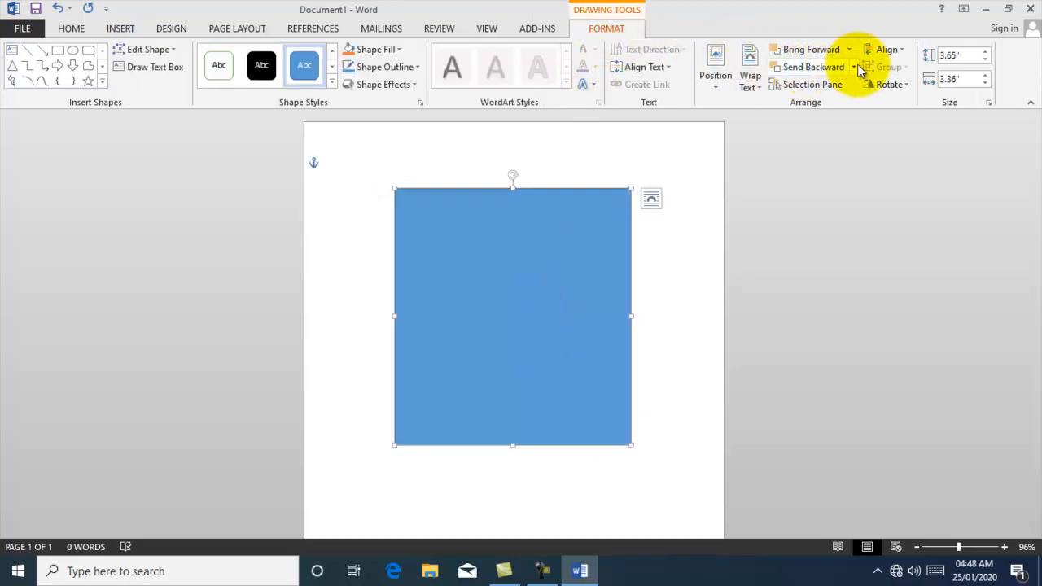
Set the rectangle's height and width to 3.15" and fill it with the darkest blue theme shade
left_click(958, 56)
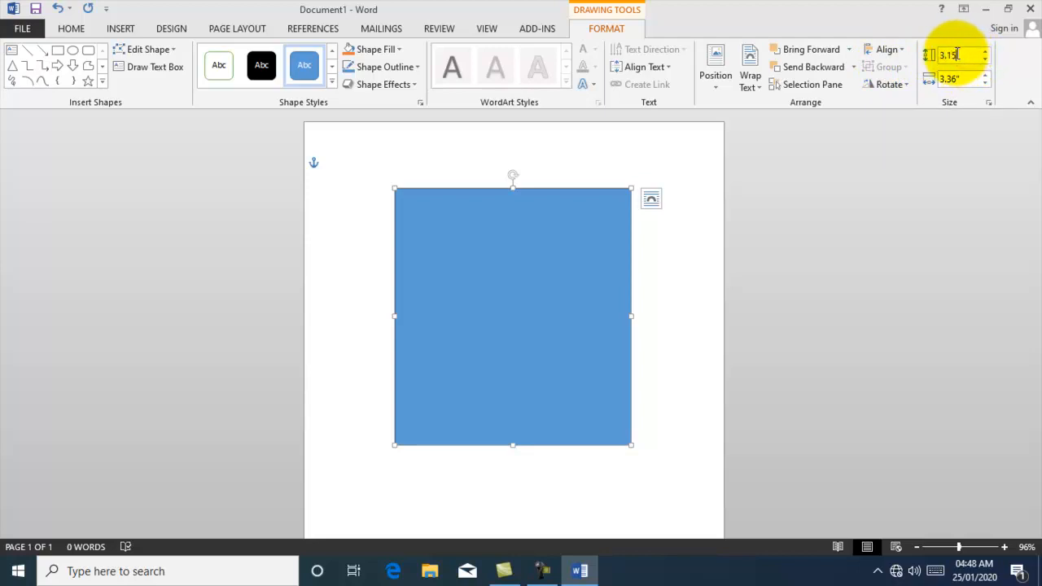
left_click(963, 76)
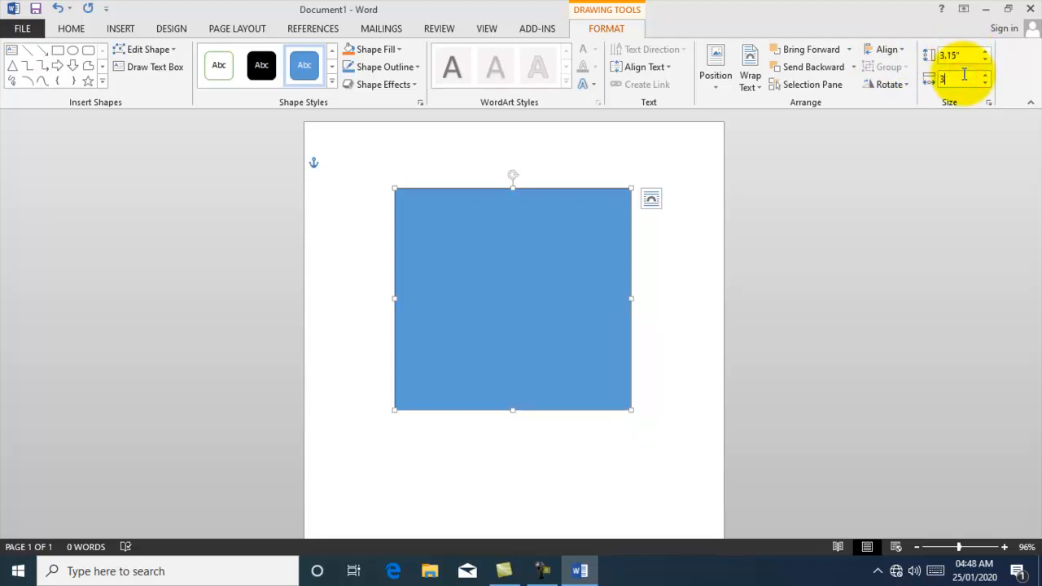
type("3.15")
left_click(585, 291)
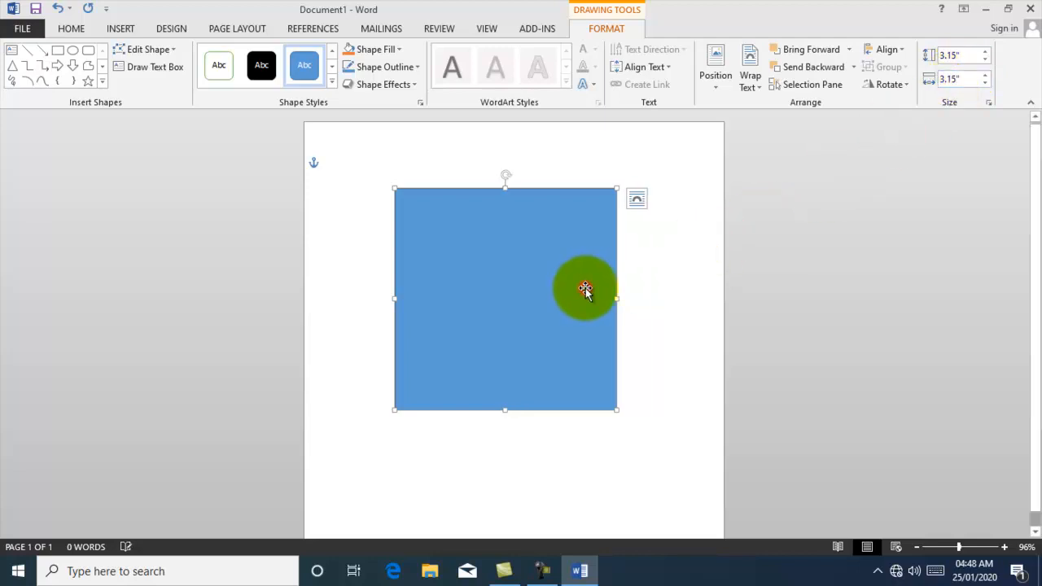
left_click(401, 47)
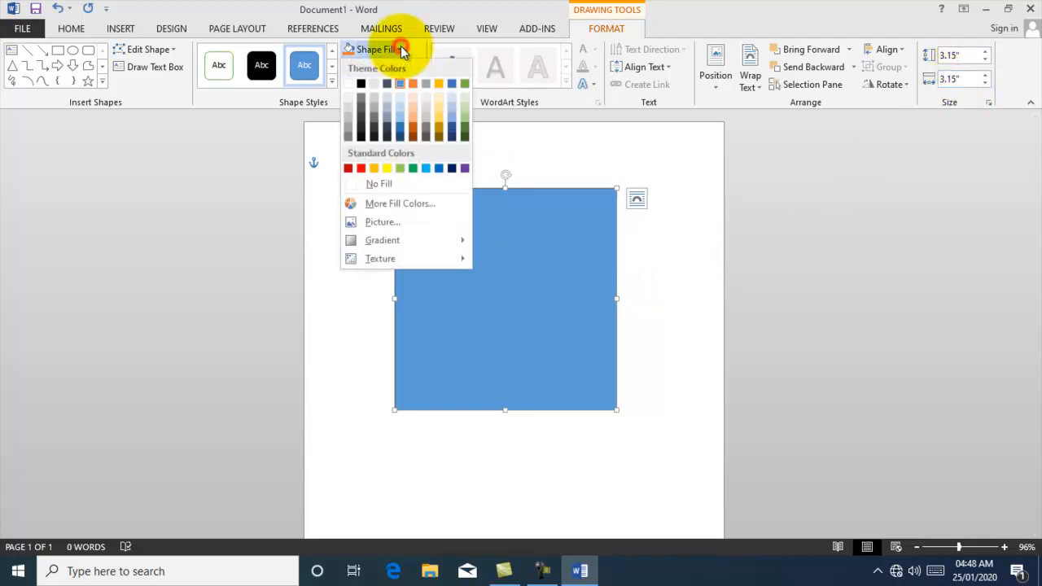
left_click(452, 133)
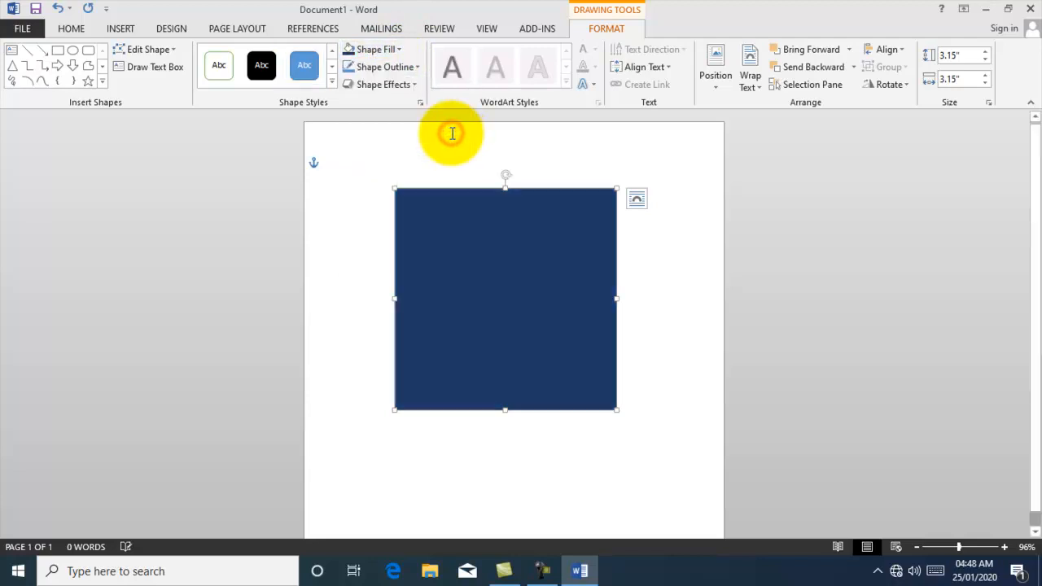
Rotate the dark blue square to 45° and shift it slightly to centre it on the page
left_click(906, 85)
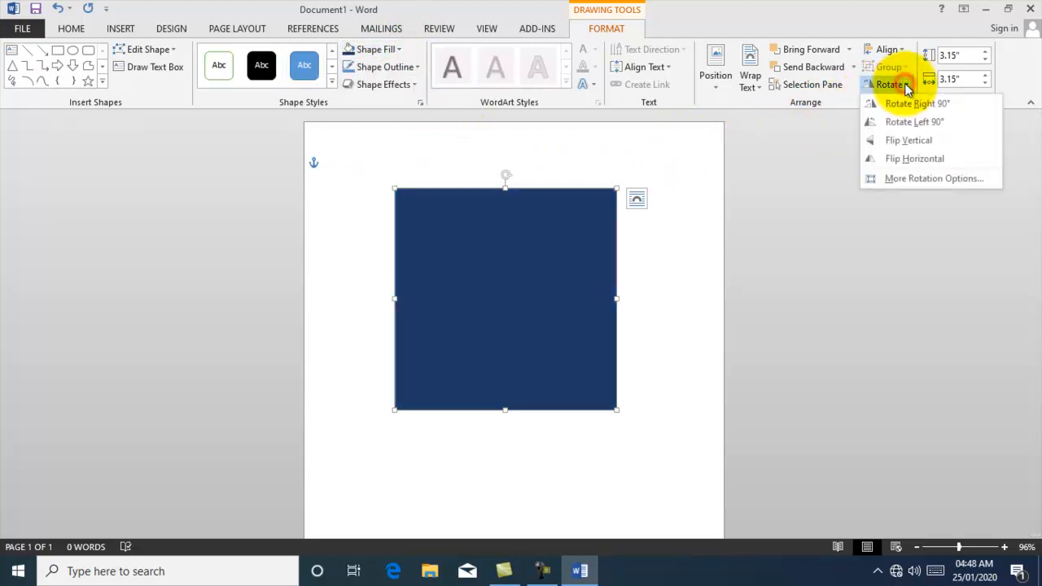
left_click(893, 179)
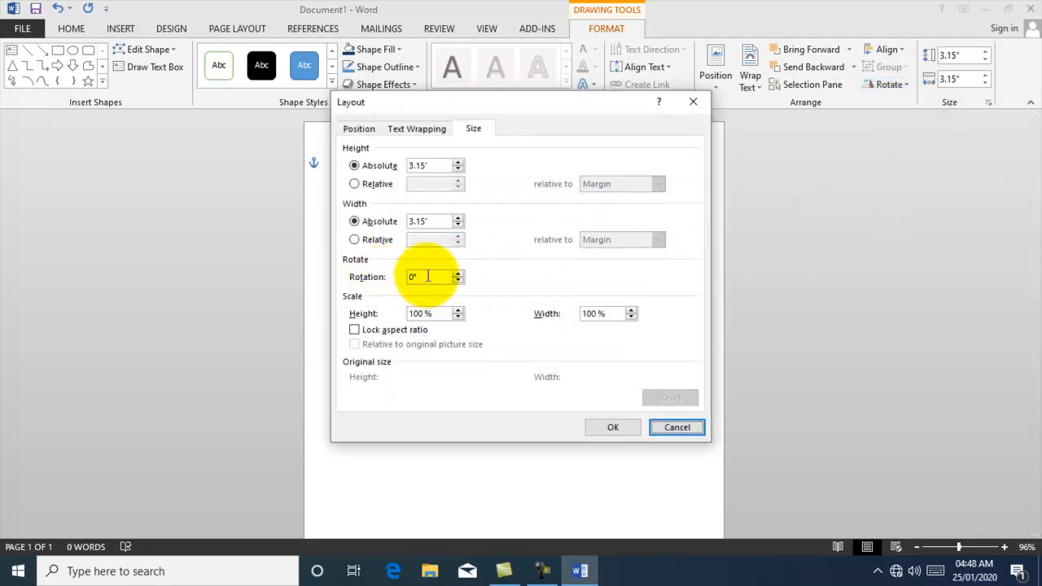
left_click_drag(427, 277, 407, 277)
type("45")
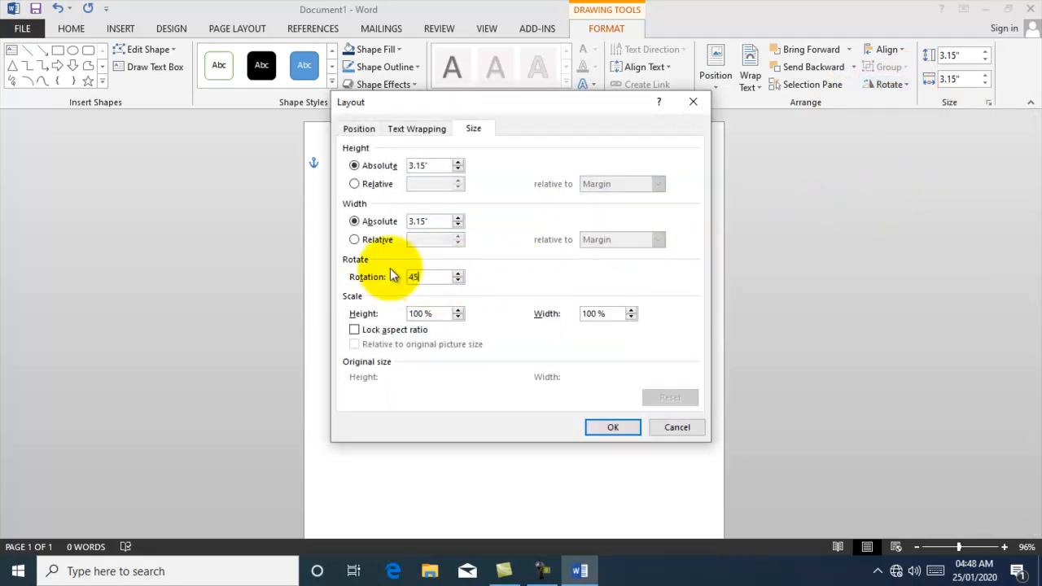
left_click(615, 427)
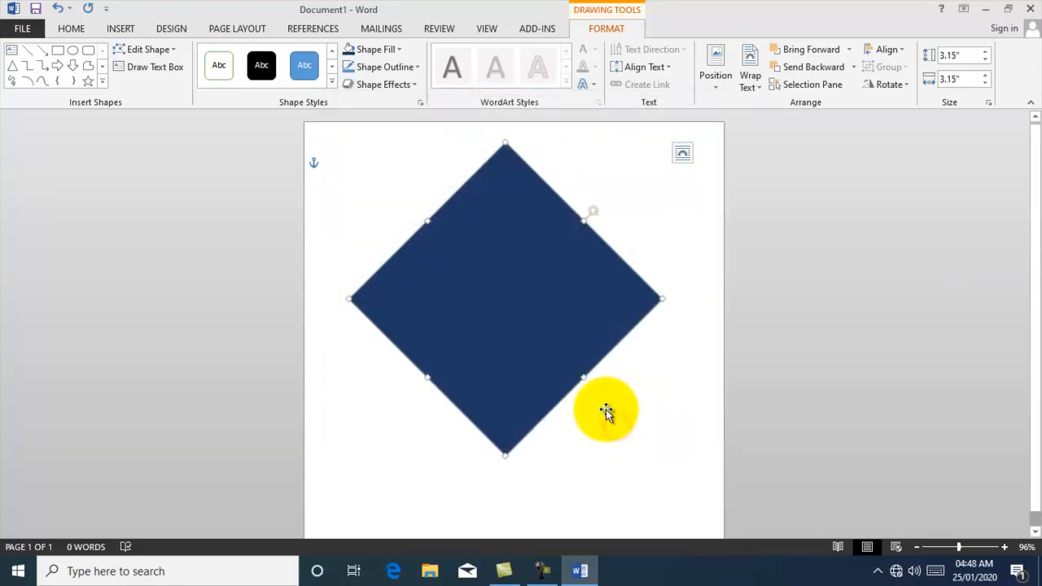
left_click_drag(498, 291, 517, 298)
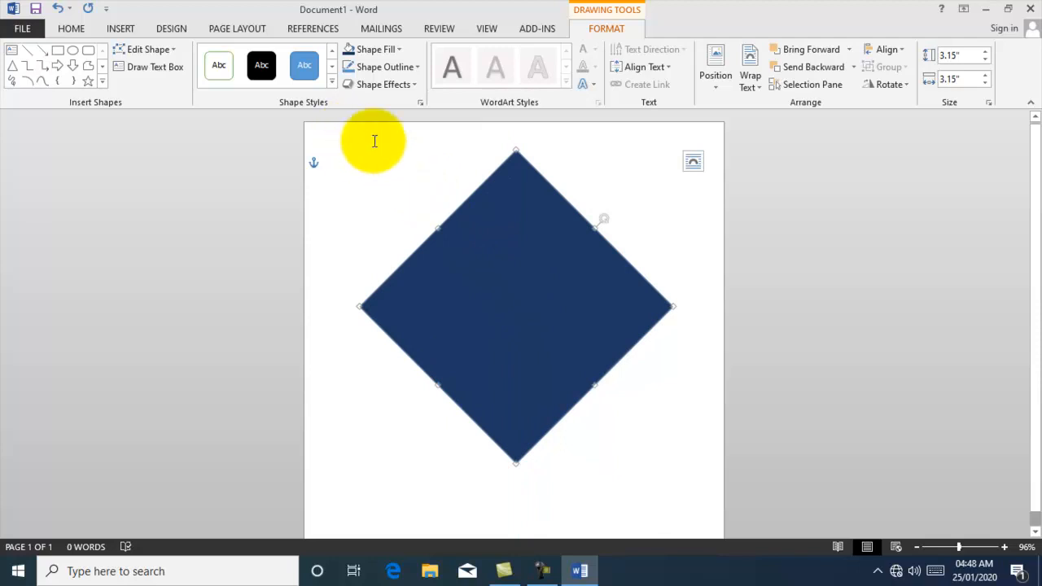
Draw a donut shape about 2.07" high and 2.2" wide and move it to the middle of the dark blue diamond
left_click(394, 165)
left_click(118, 29)
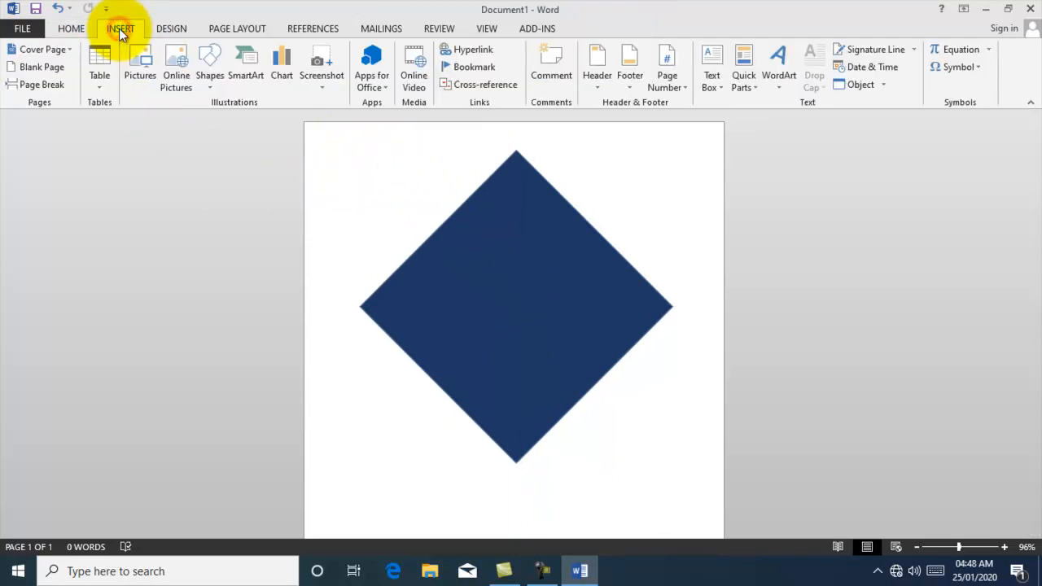
left_click(212, 86)
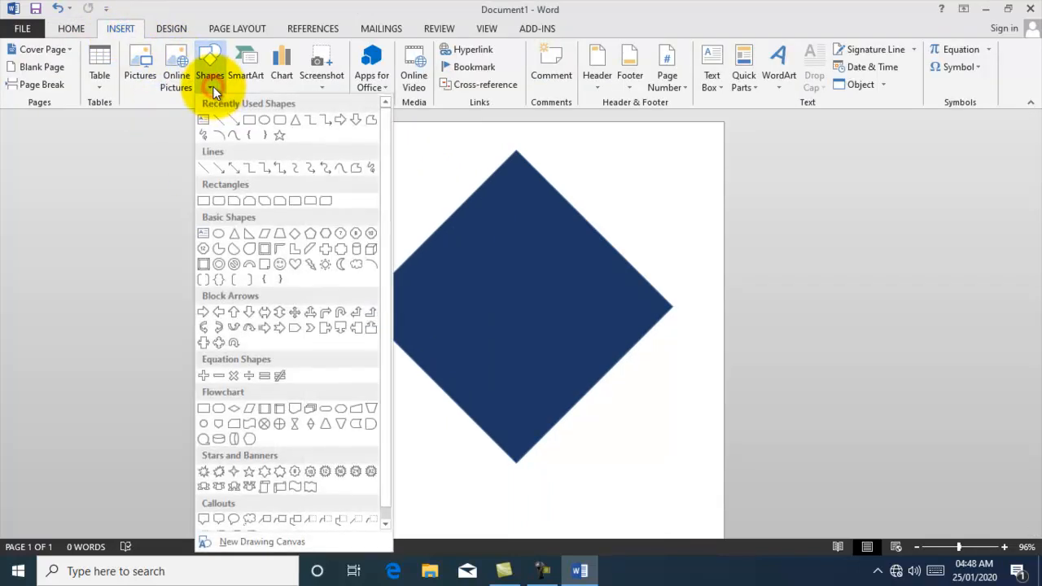
left_click(220, 264)
mouse_move(457, 244)
left_mouse_down()
mouse_move(571, 382)
mouse_move(612, 386)
left_mouse_up()
left_click_drag(570, 285, 539, 277)
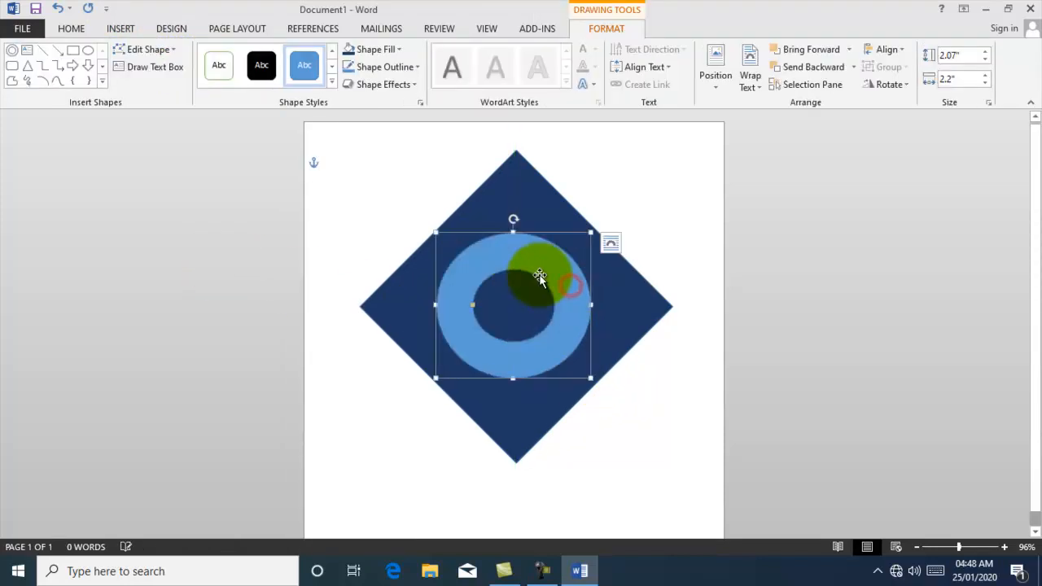
Set the donut's height and width to 3.15" and move it back to the diamond's centre
left_click(964, 55)
type("3.1")
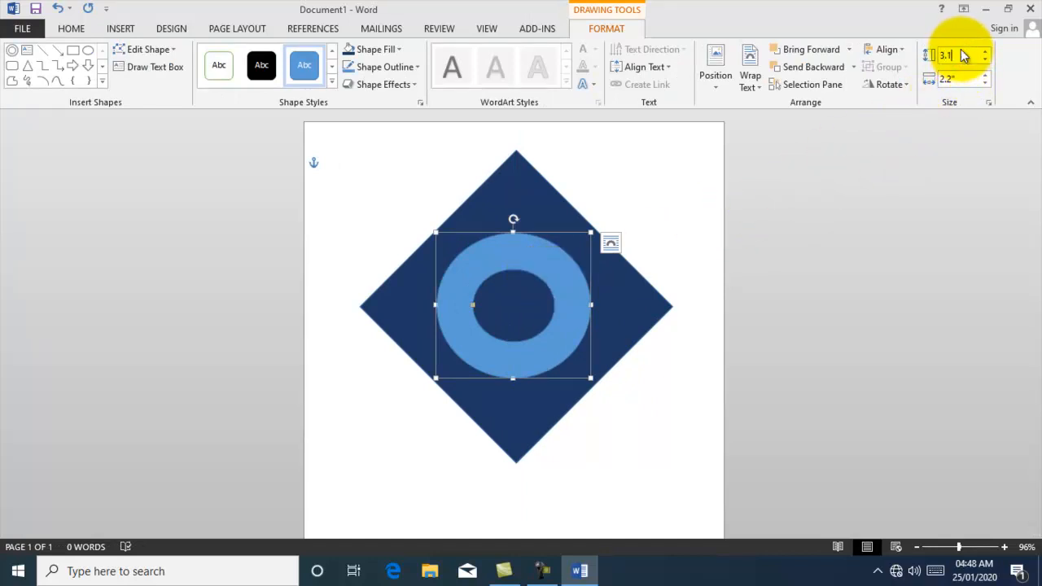
type("5")
left_click(961, 80)
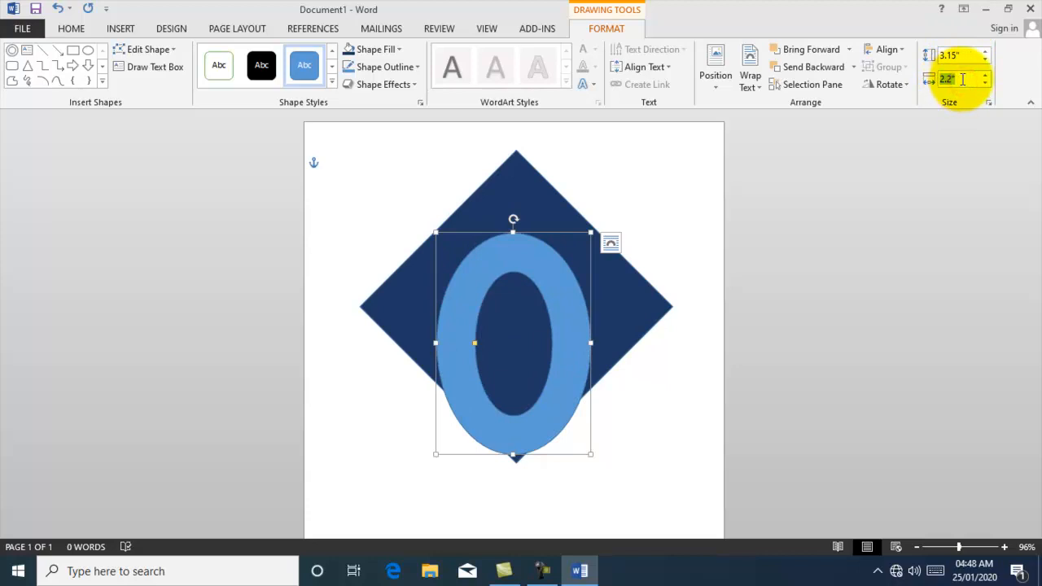
type("3.15")
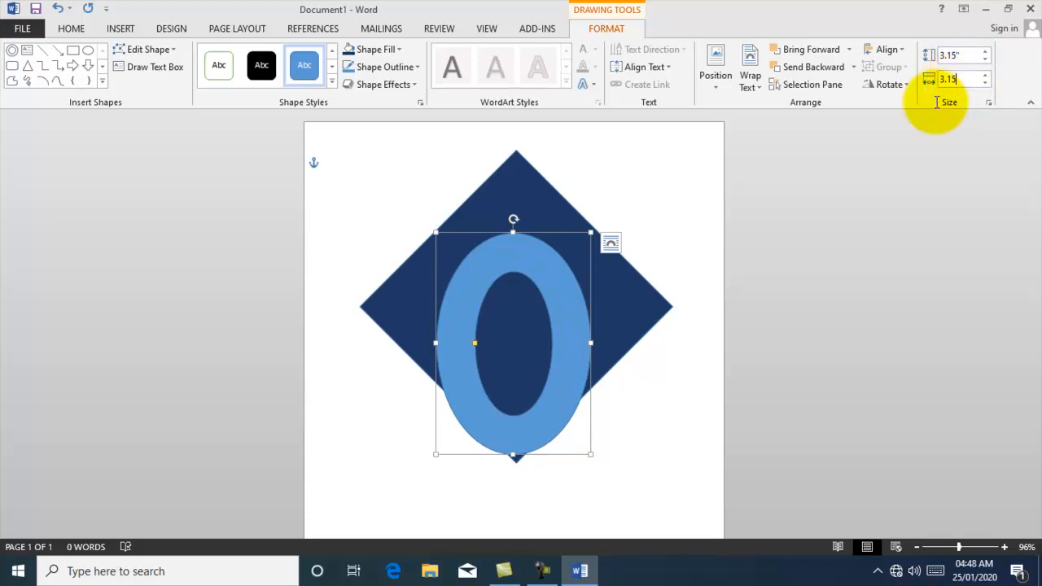
left_click_drag(565, 302, 576, 252)
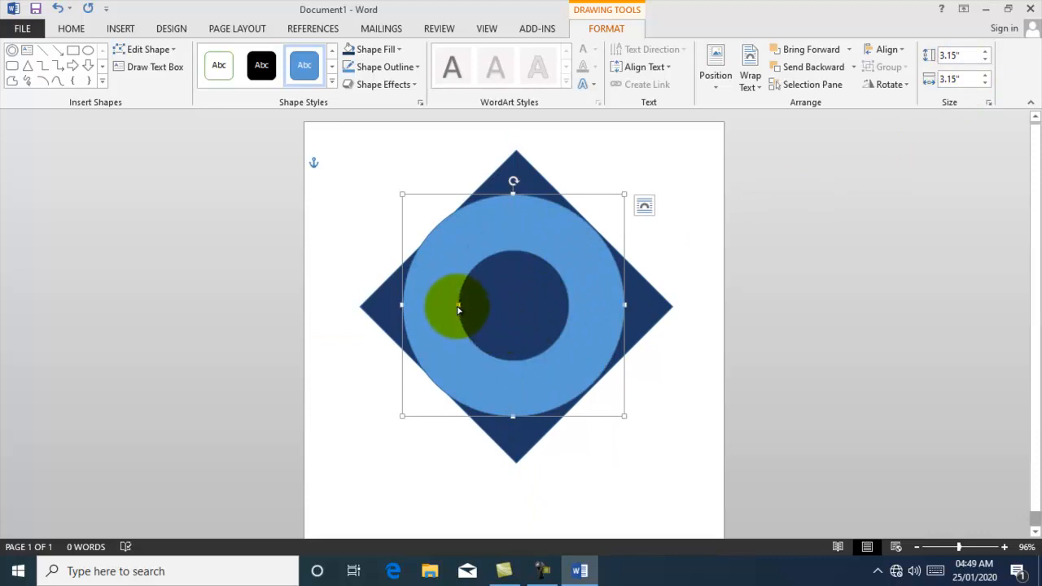
Enlarge the donut's hole to make the ring thinner, keeping the ring centred on the diamond
left_click_drag(459, 306, 446, 304)
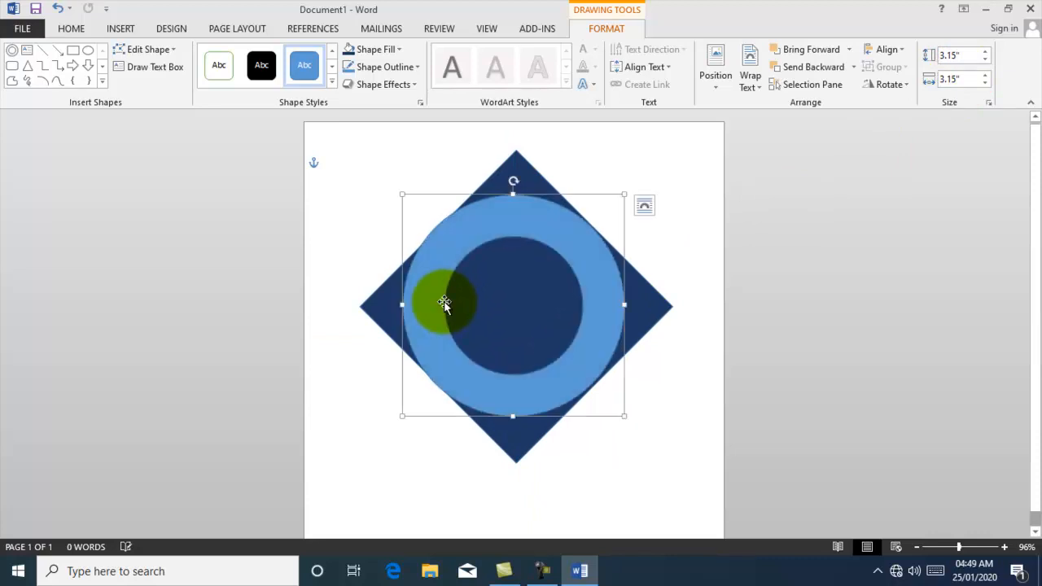
left_click_drag(592, 281, 590, 281)
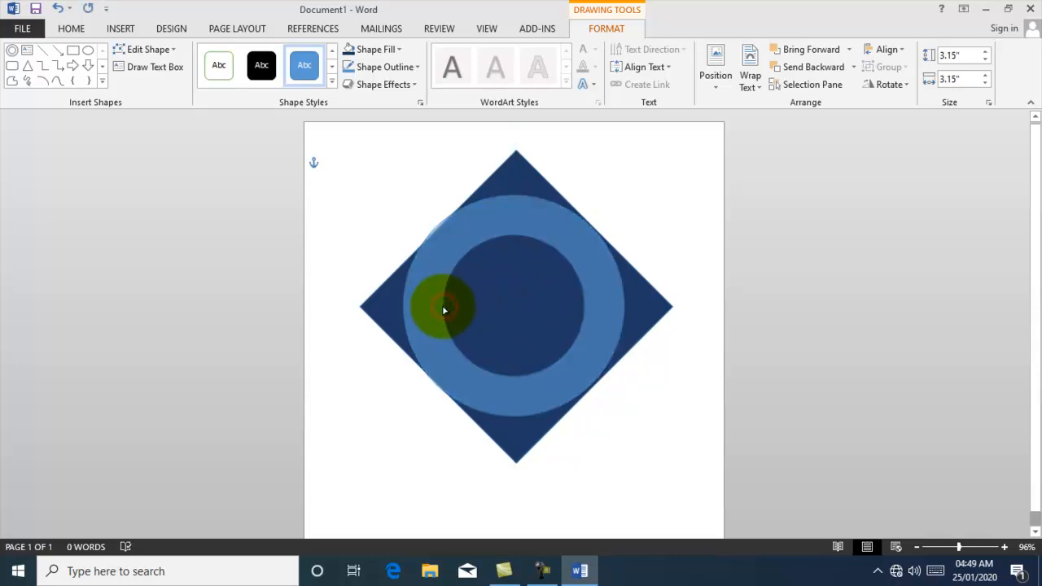
left_click(688, 257)
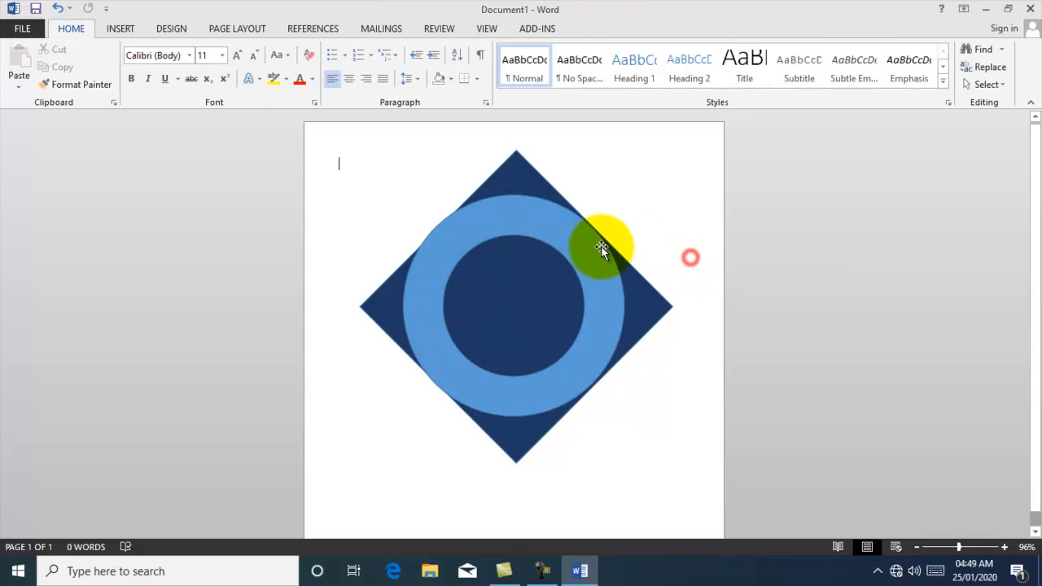
Draw a 6-point star about 1.59" high and 1.4" wide inside the donut's hole
left_click(116, 27)
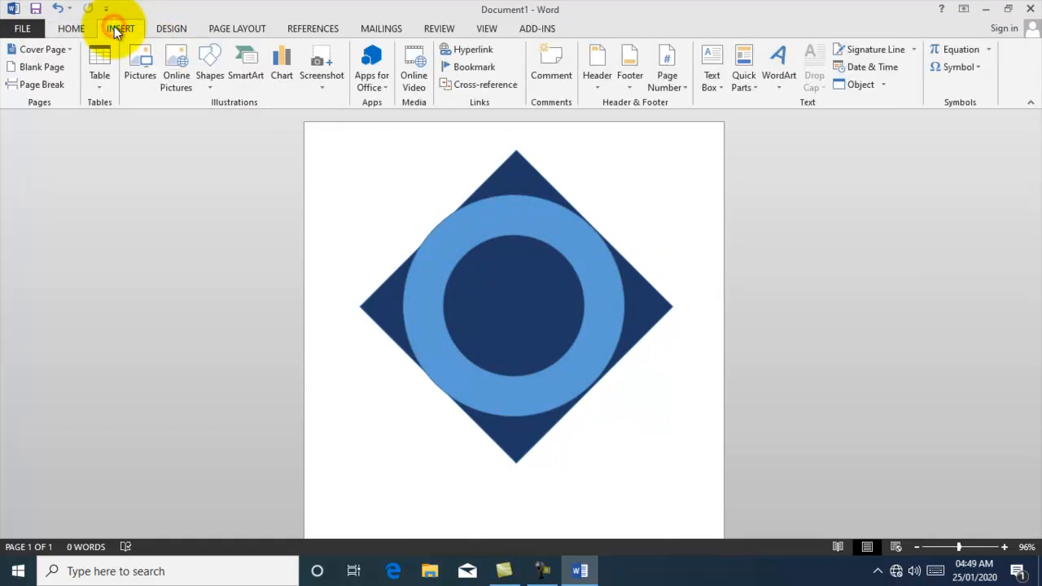
left_click(208, 86)
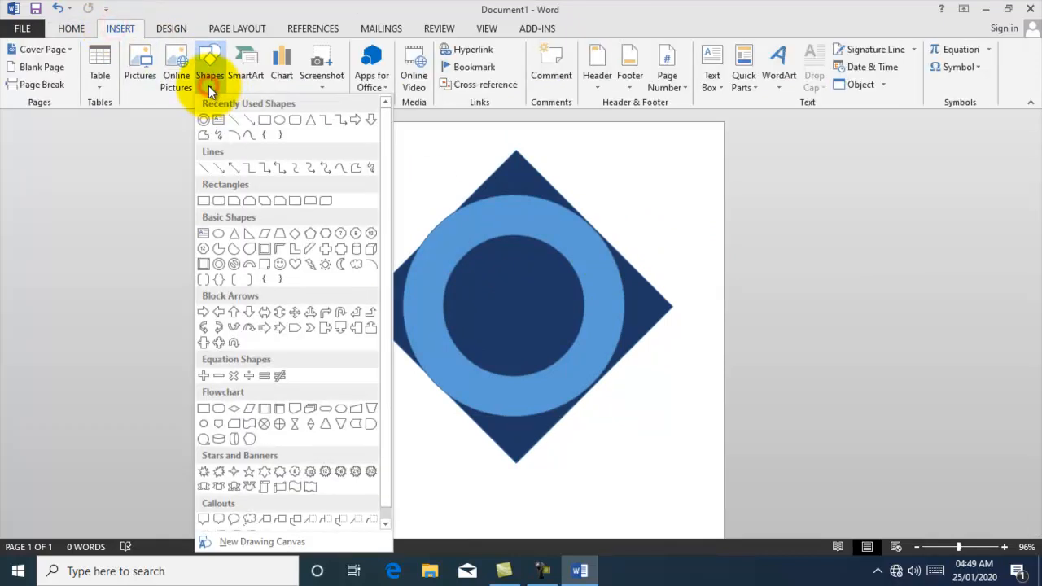
left_click(265, 470)
left_click_drag(472, 257, 570, 368)
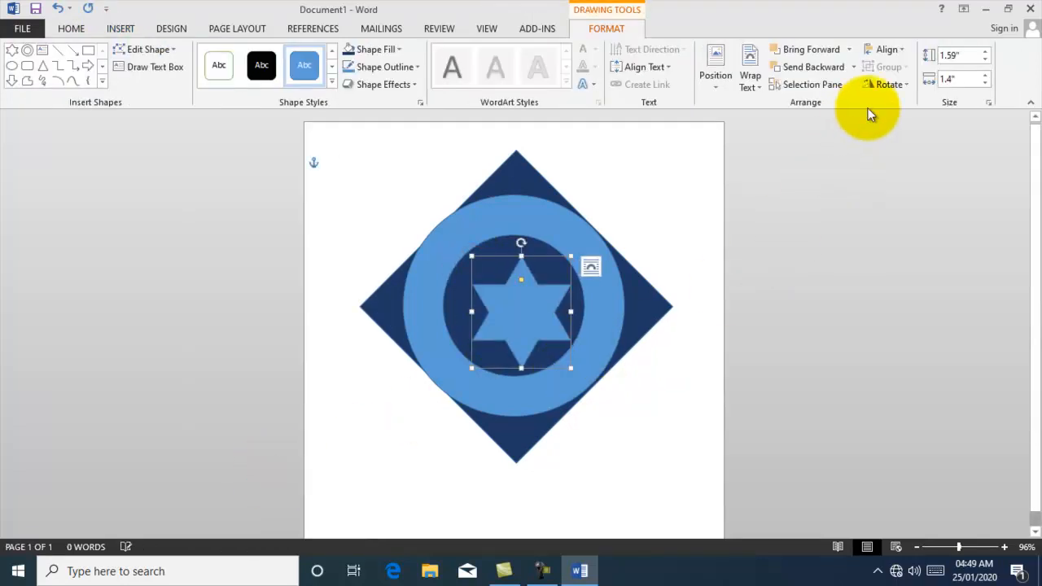
Set the star's height to 2" and width to 1.7", and position it in the middle of the ring's hole
left_click(960, 55)
type("2.")
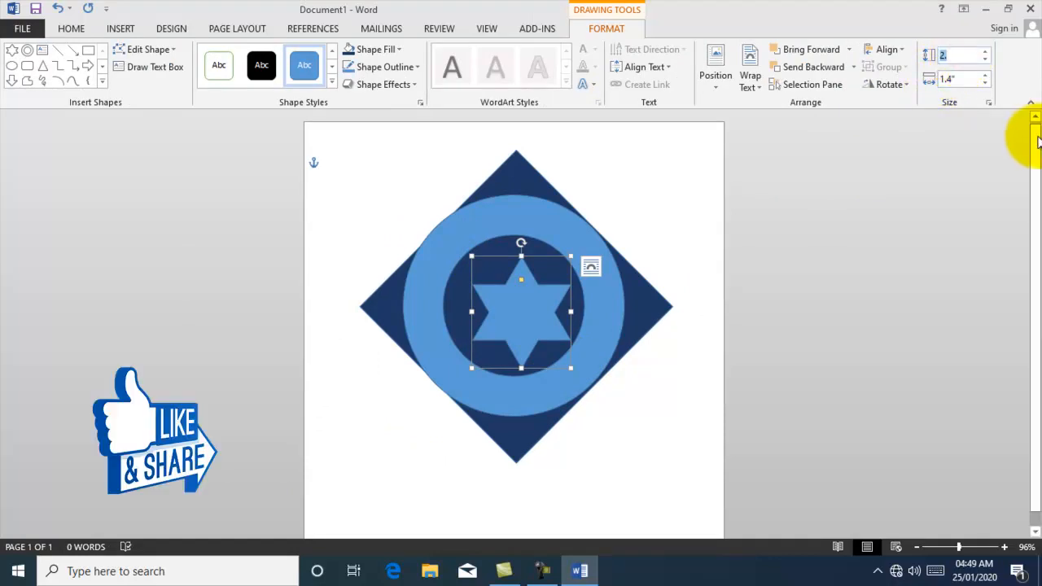
left_click(971, 78)
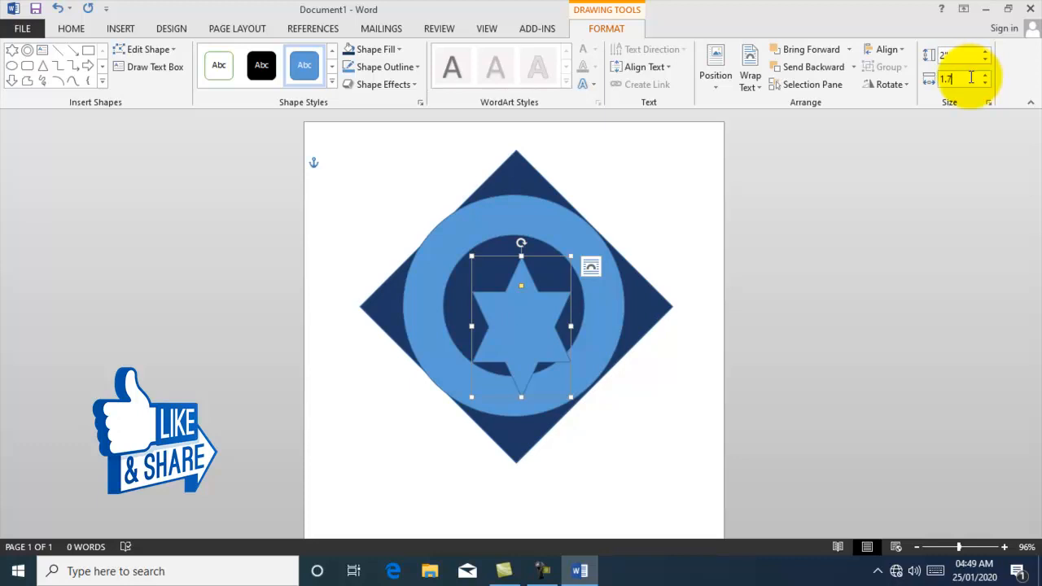
type("1.7")
left_click_drag(530, 305, 504, 279)
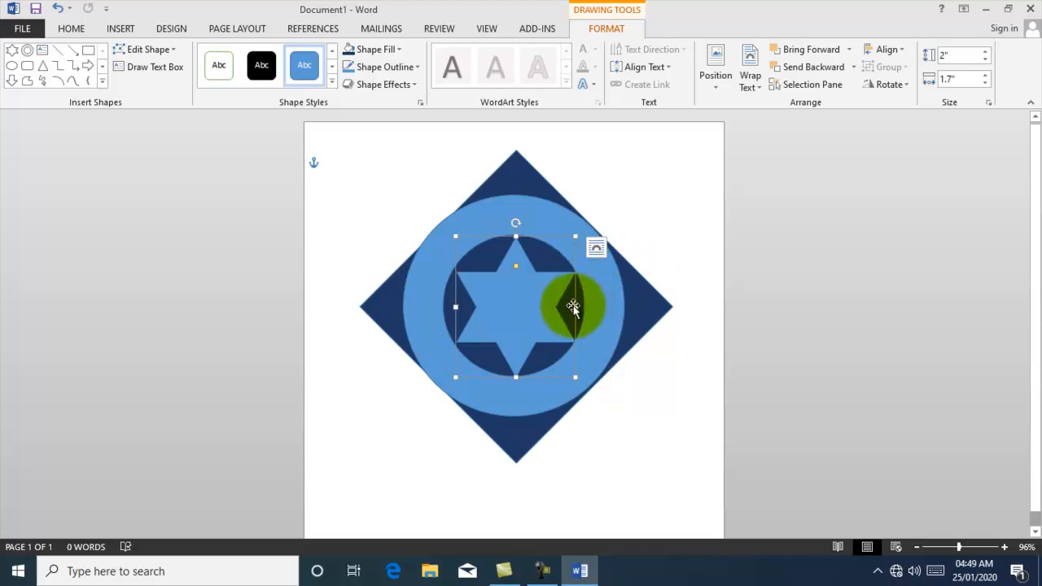
Select the star, ring and diamond together and align them to each other with Align Center and Align Middle
left_click(505, 199, "shift")
left_click(518, 158, "shift")
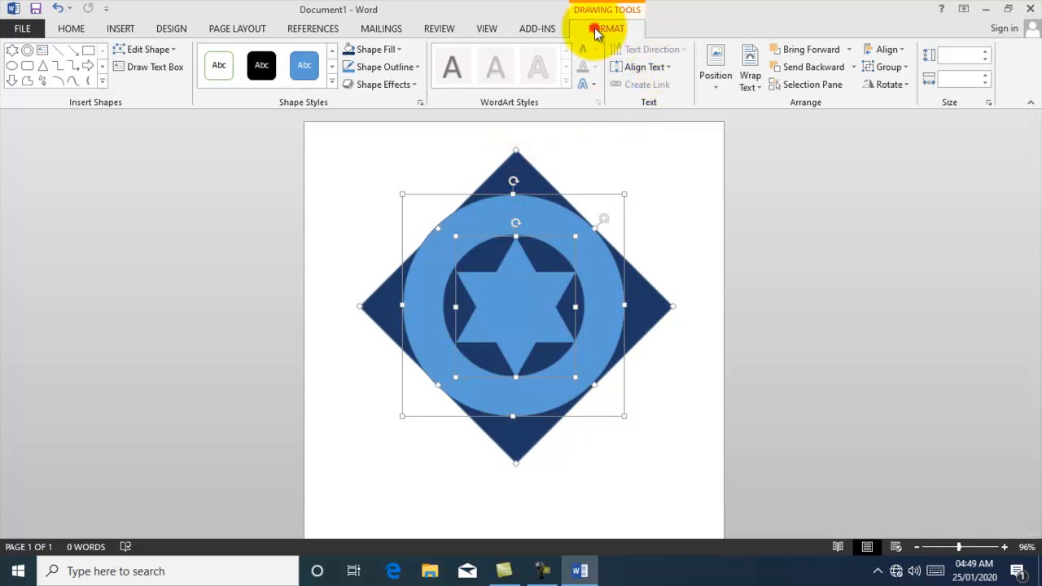
left_click(889, 49)
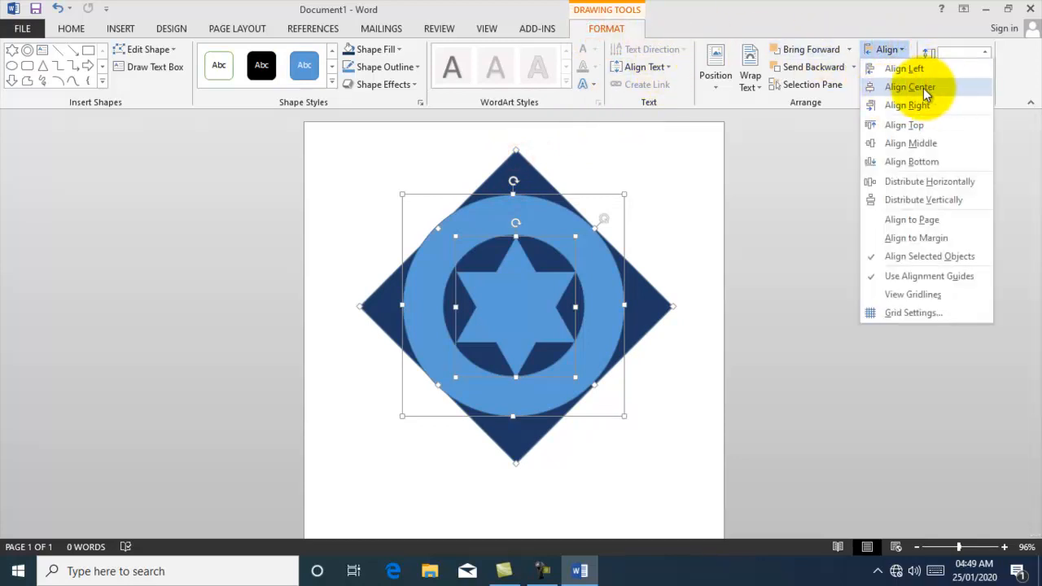
left_click(923, 87)
left_click(899, 54)
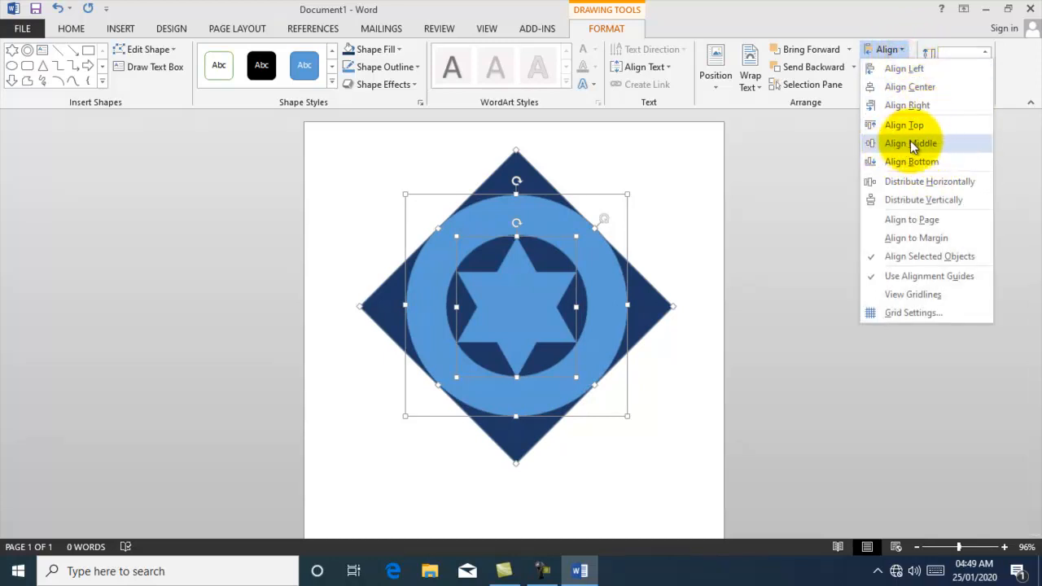
left_click(911, 144)
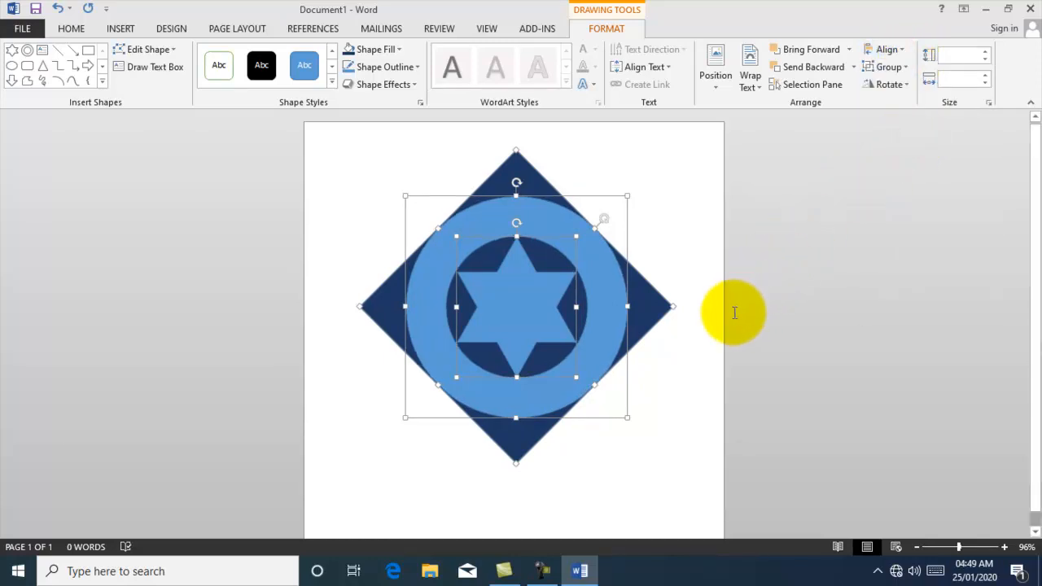
Fill the donut ring with bright pink from the standard colour palette and apply the same pink fill to the star
left_click(697, 360)
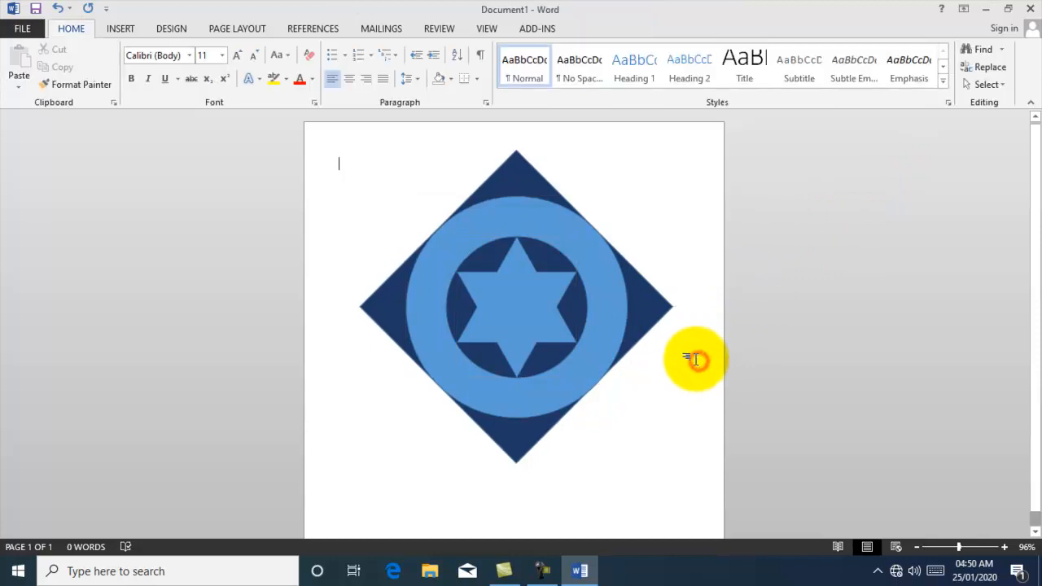
left_click(520, 216)
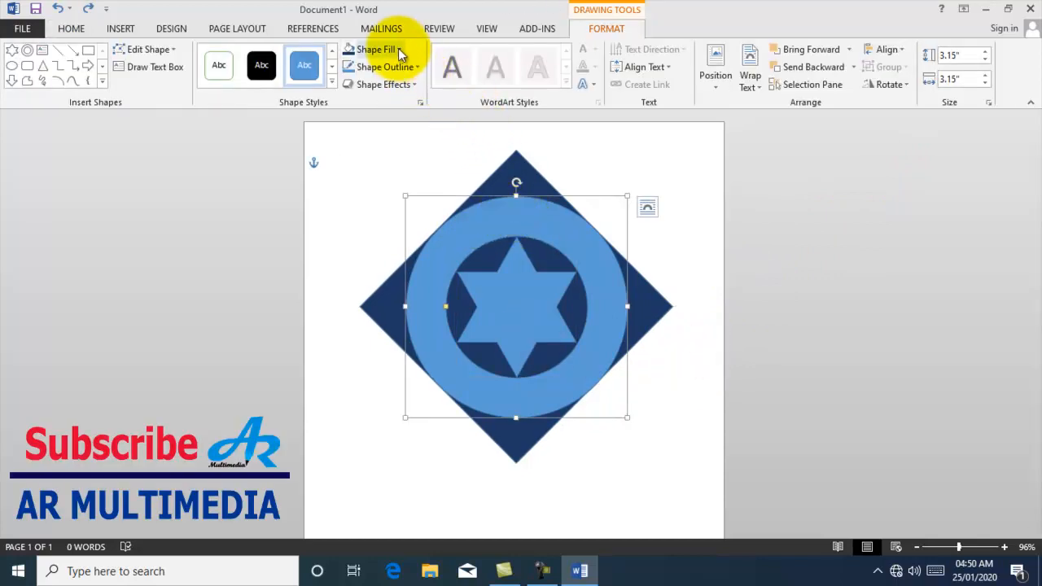
left_click(396, 47)
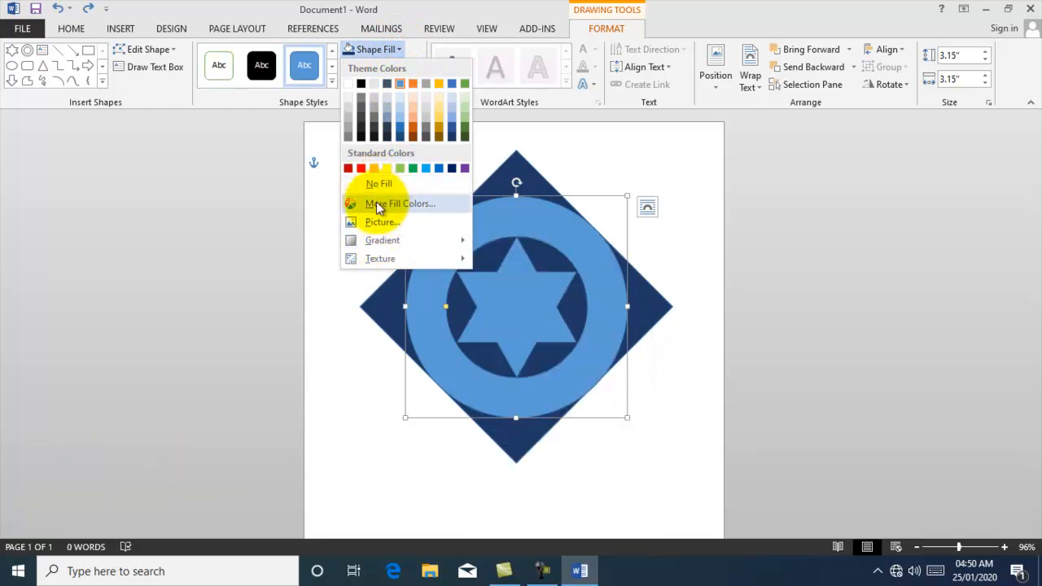
left_click(402, 204)
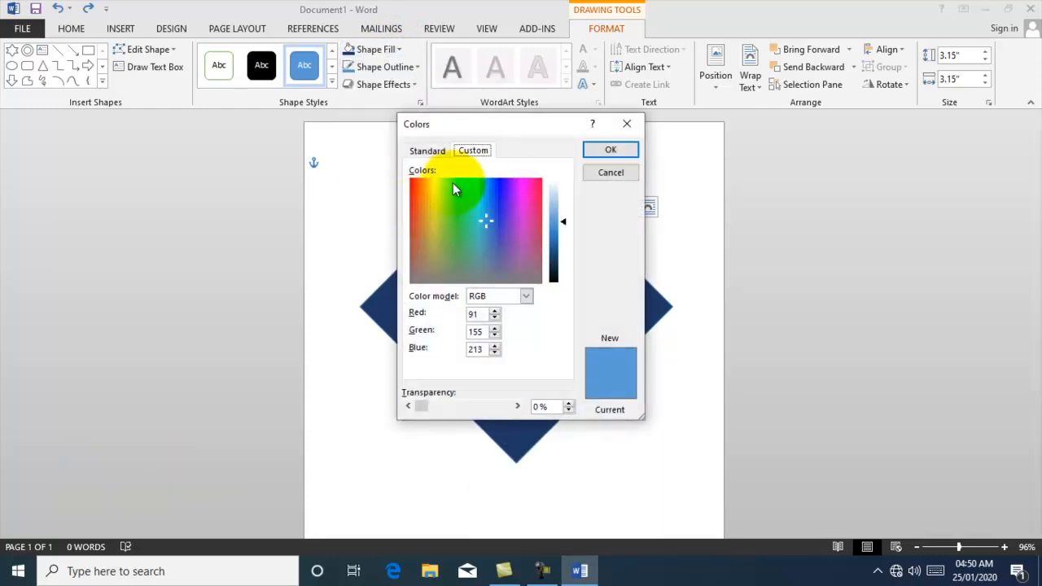
left_click(428, 151)
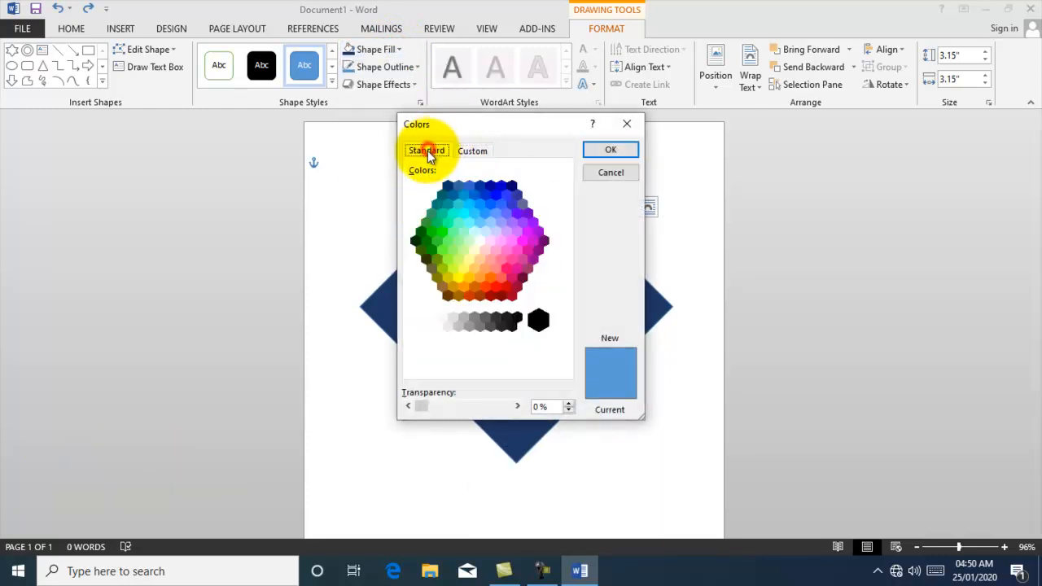
left_click(518, 247)
left_click(612, 151)
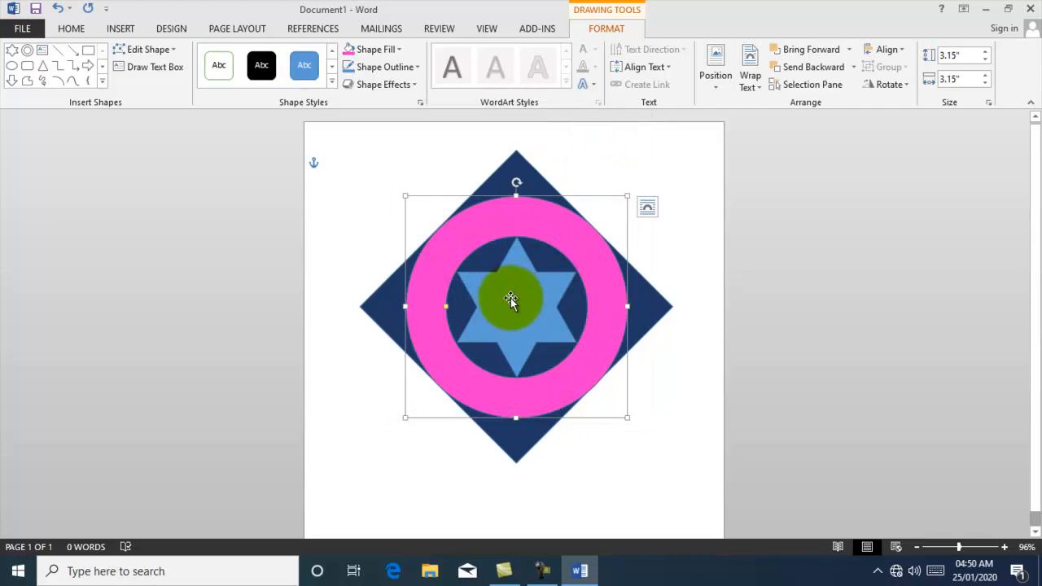
left_click(510, 298)
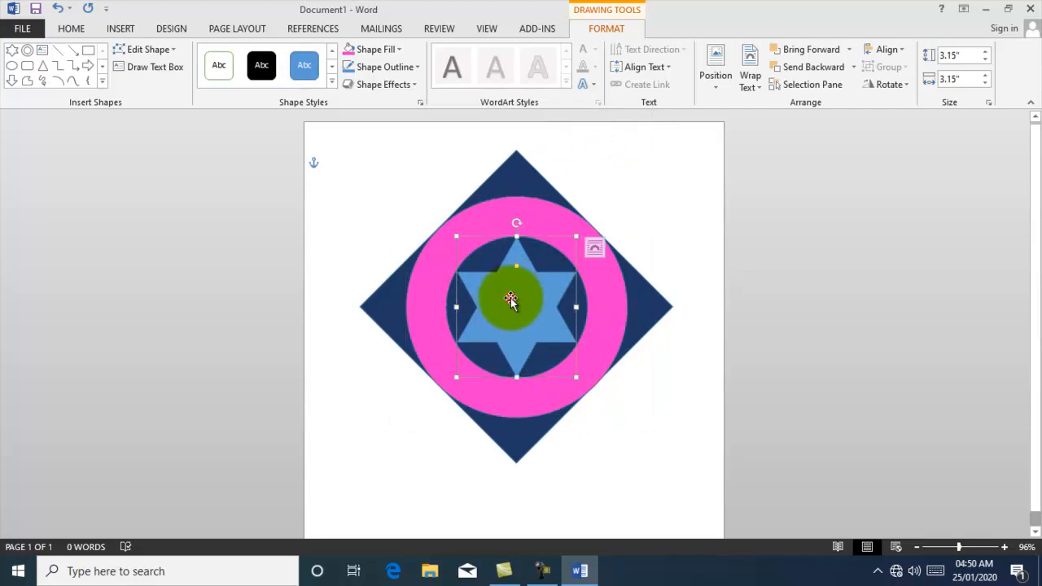
left_click(358, 51)
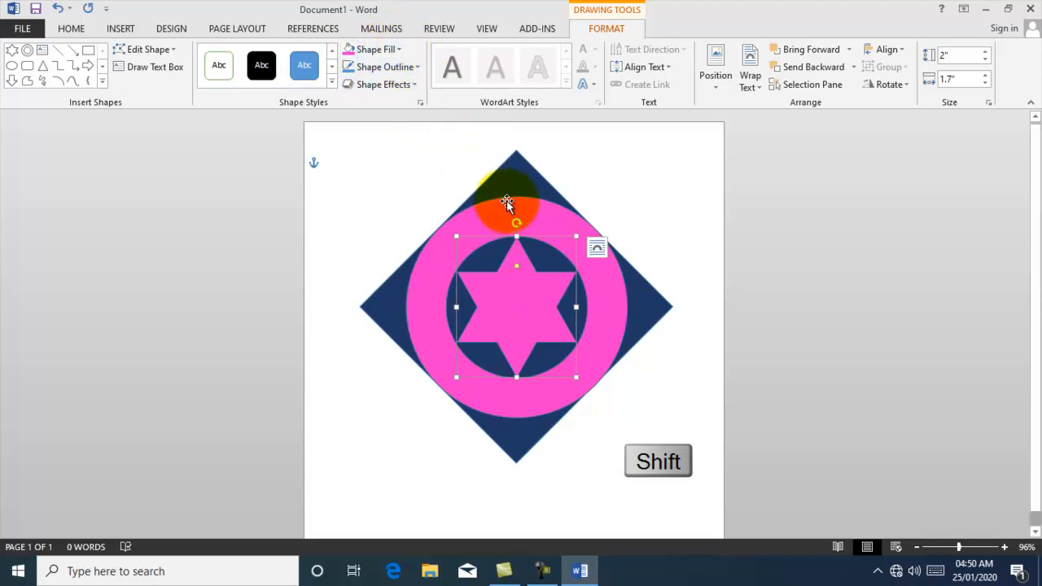
Give the star and the ring together a black outline with a weight of 1½ pt
left_click(507, 201, "shift")
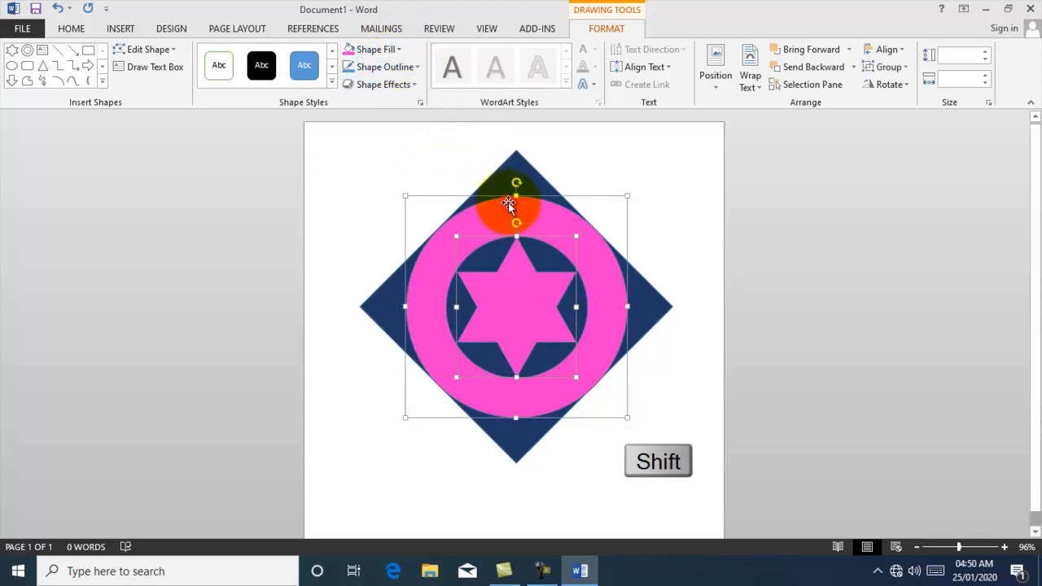
left_click(417, 67)
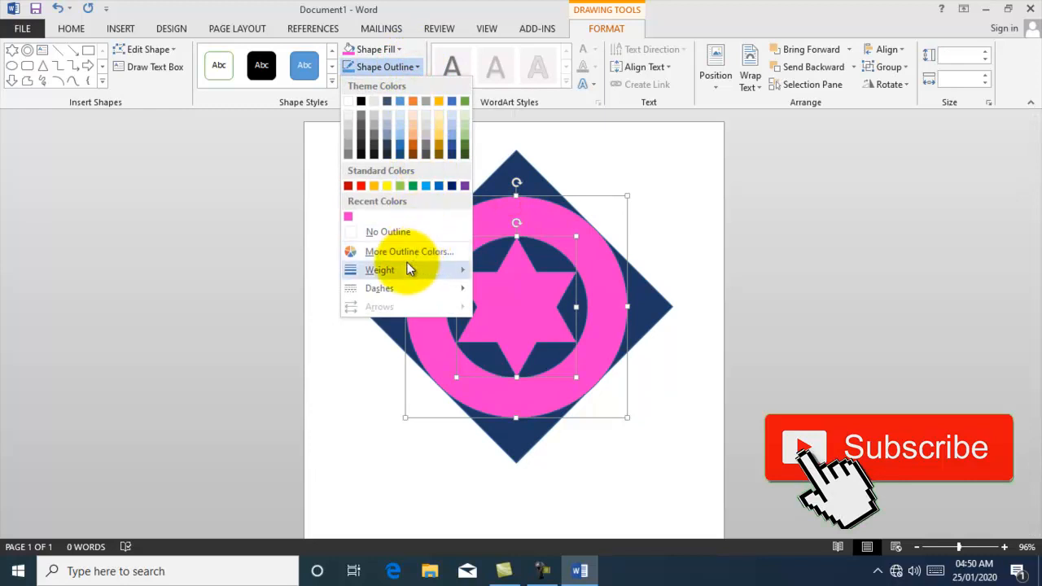
mouse_move(399, 269)
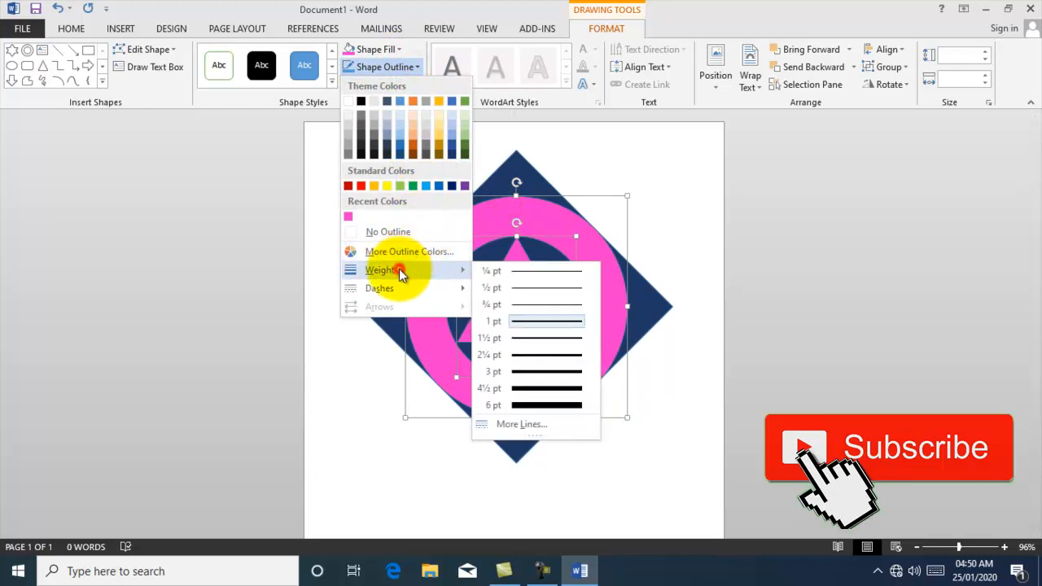
left_click(546, 336)
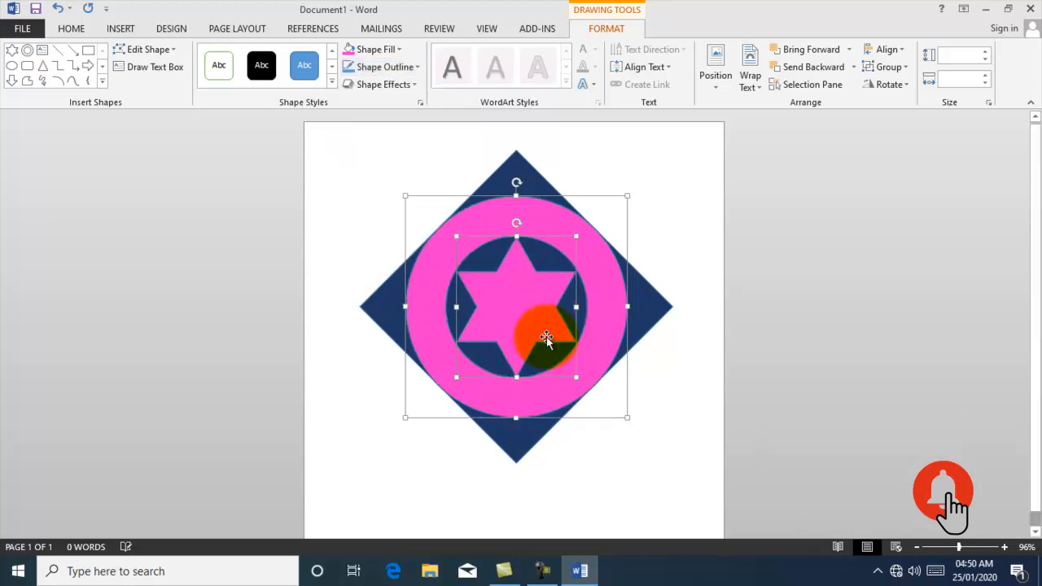
left_click(384, 67)
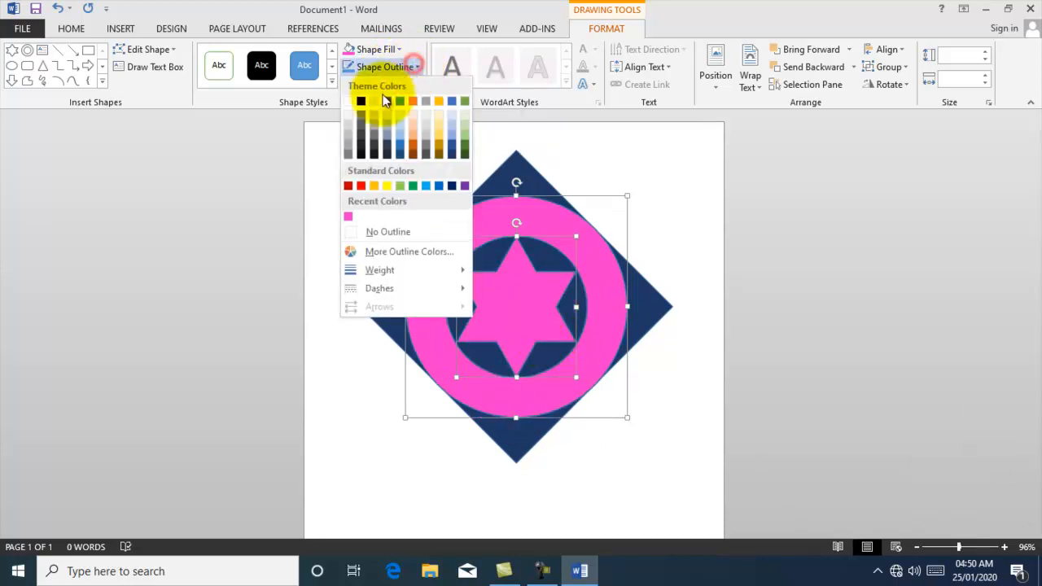
left_click(362, 103)
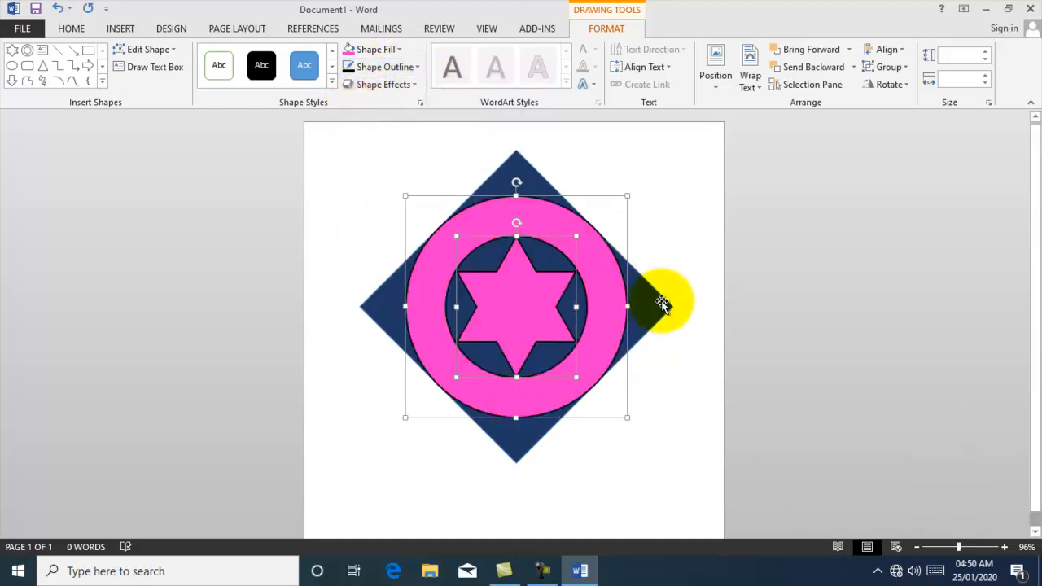
left_click(692, 330)
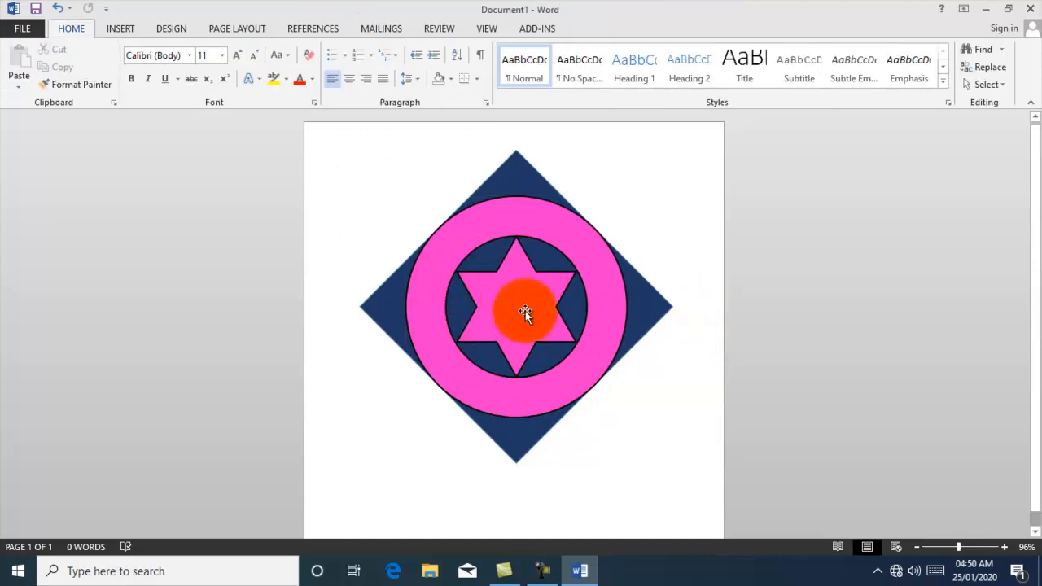
Draw a circle about 0.99" high and 0.97" wide over the centre of the star
left_click(118, 29)
left_click(207, 85)
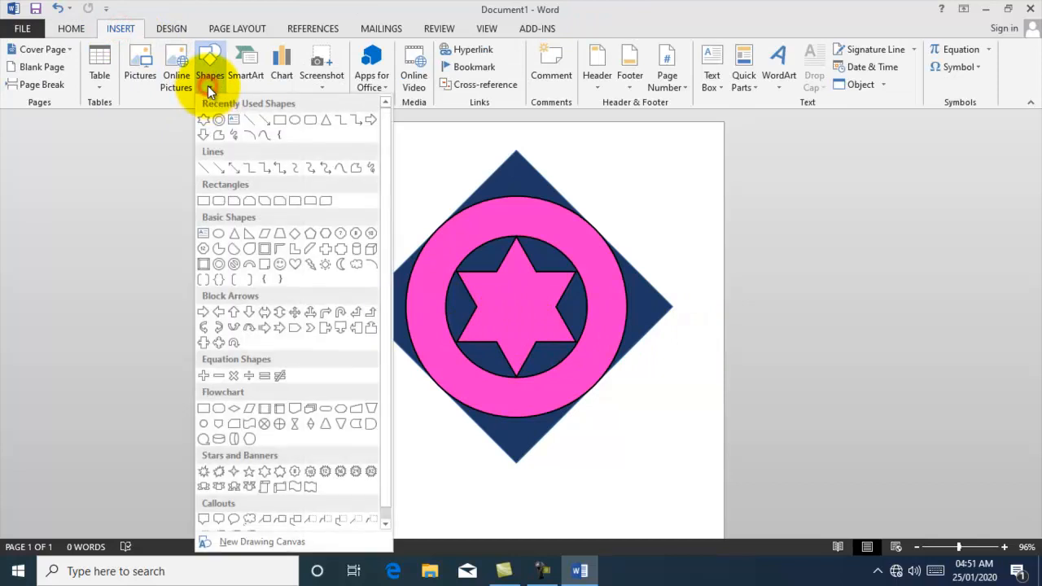
left_click(295, 121)
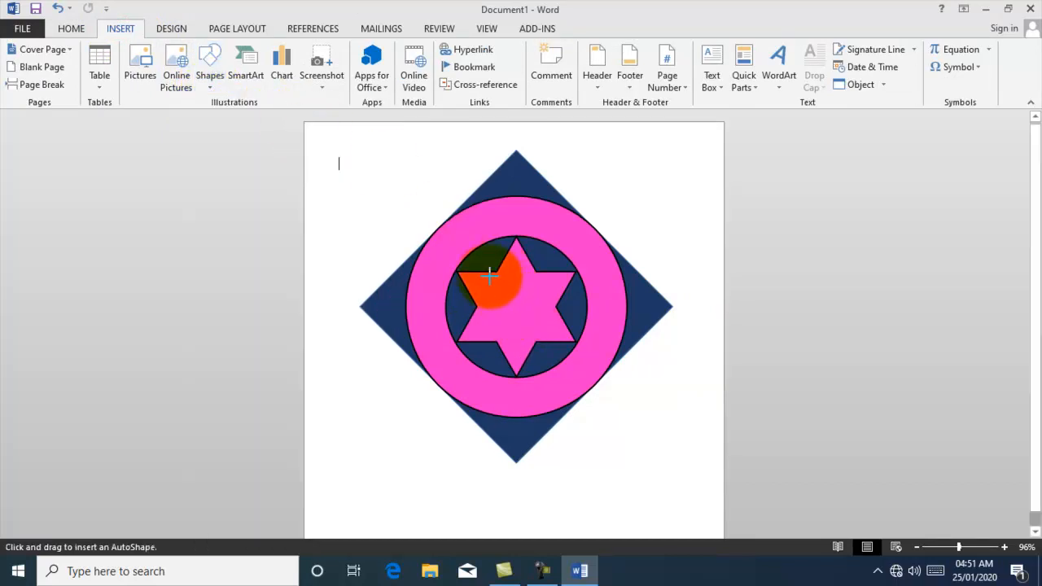
mouse_move(489, 275)
left_mouse_down()
mouse_move(560, 347)
mouse_move(518, 309)
left_mouse_up()
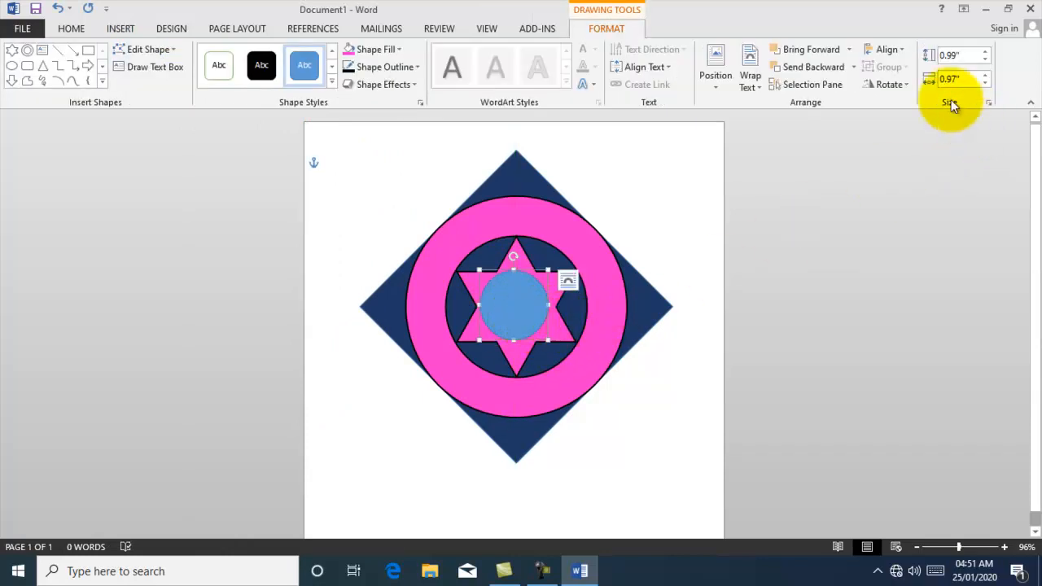
Set the small circle's height to 1" and its width to 0.98"
left_click(964, 56)
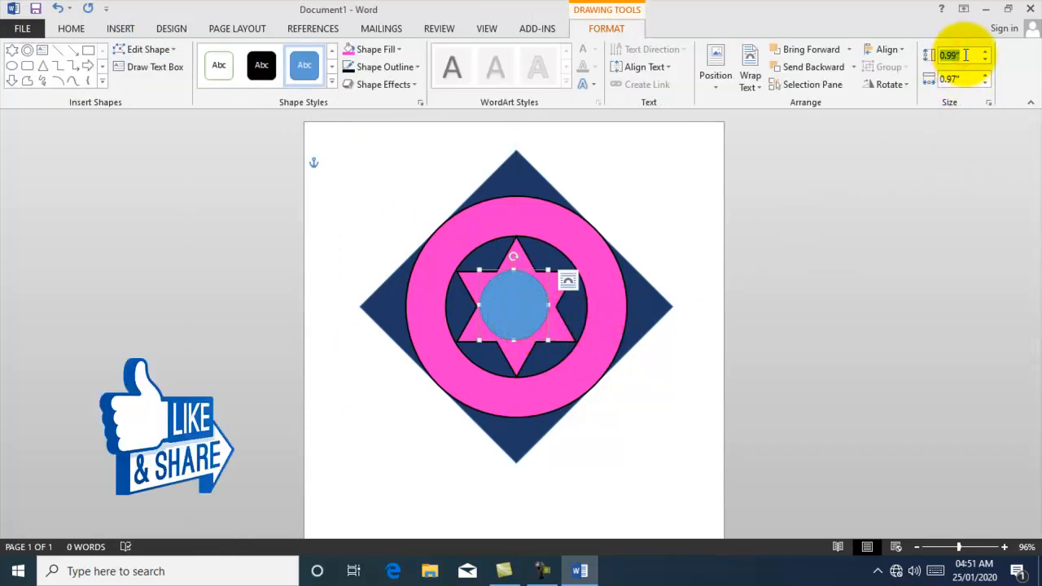
type("1")
left_click(967, 78)
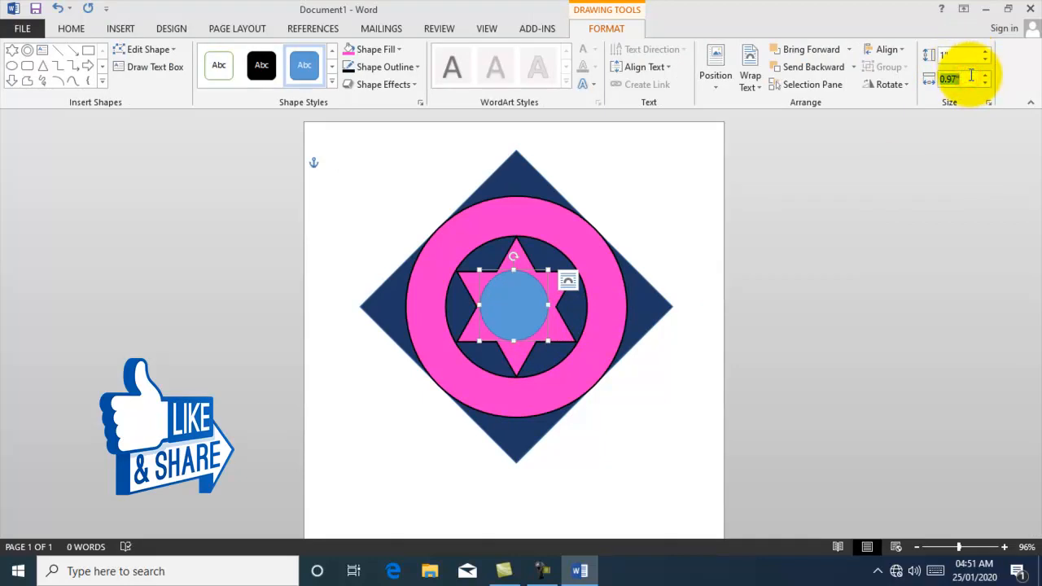
left_click(520, 300)
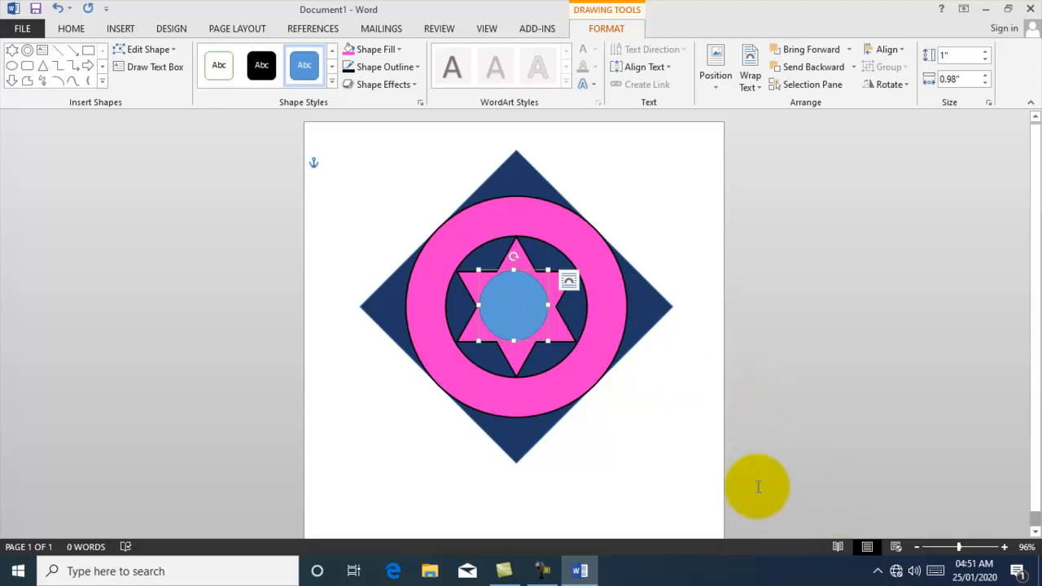
Give the small central circle a black outline with a weight of 2¼ pt
left_click(417, 68)
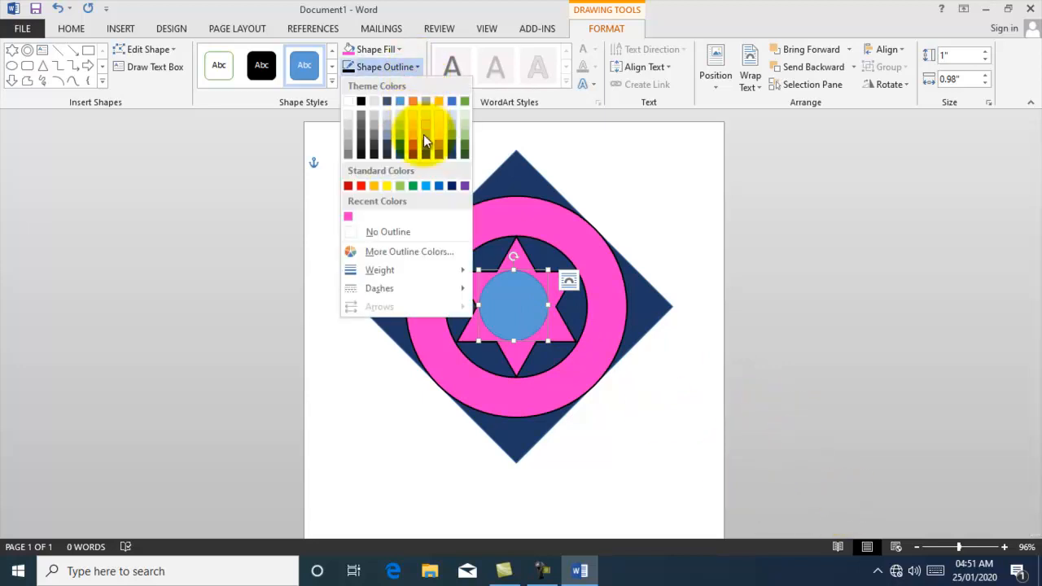
left_click(360, 101)
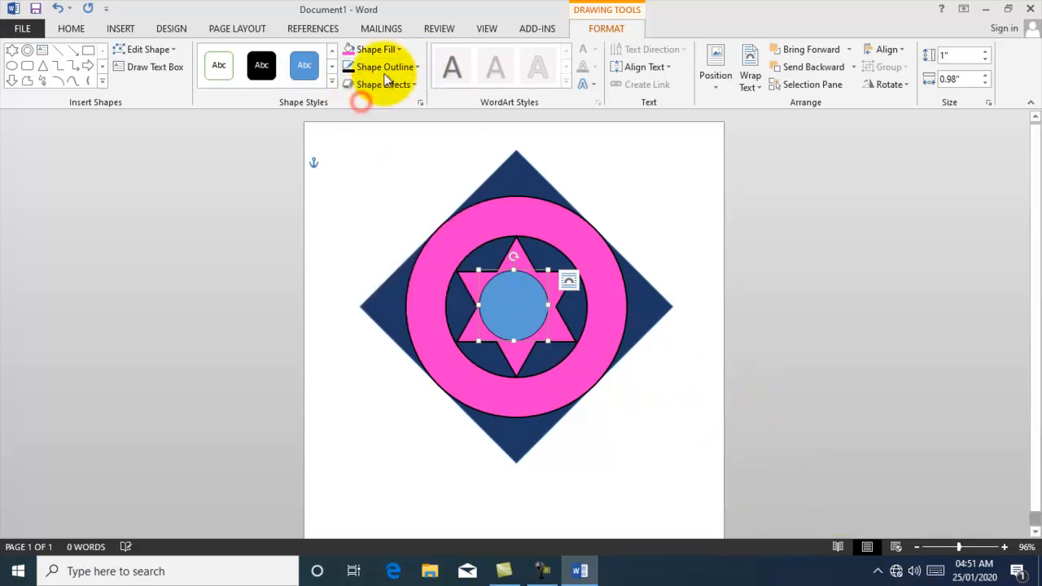
left_click(415, 69)
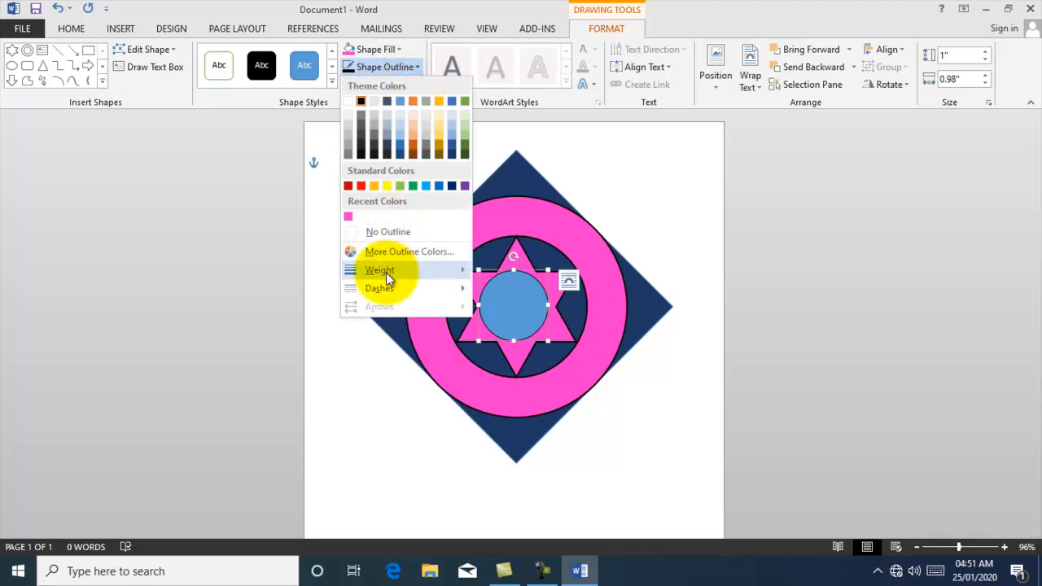
mouse_move(386, 271)
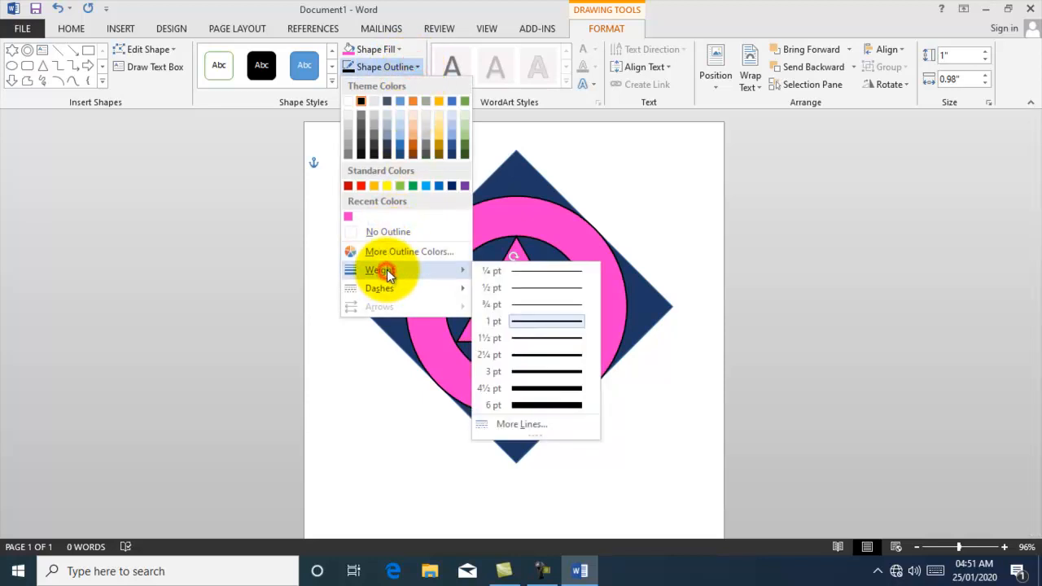
left_click(532, 355)
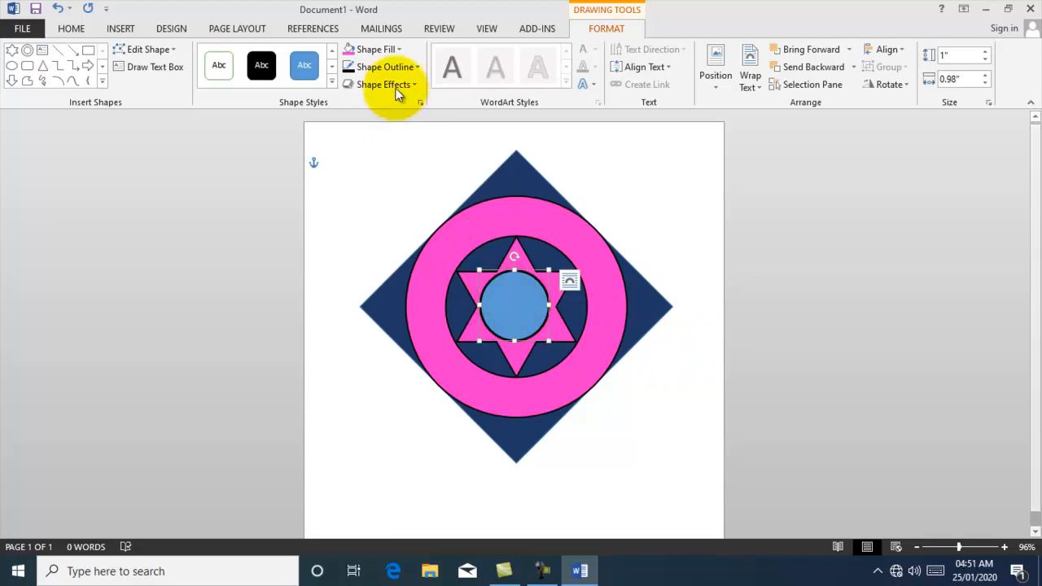
Fill the small central circle with a light blue theme colour and deselect it
left_click(399, 47)
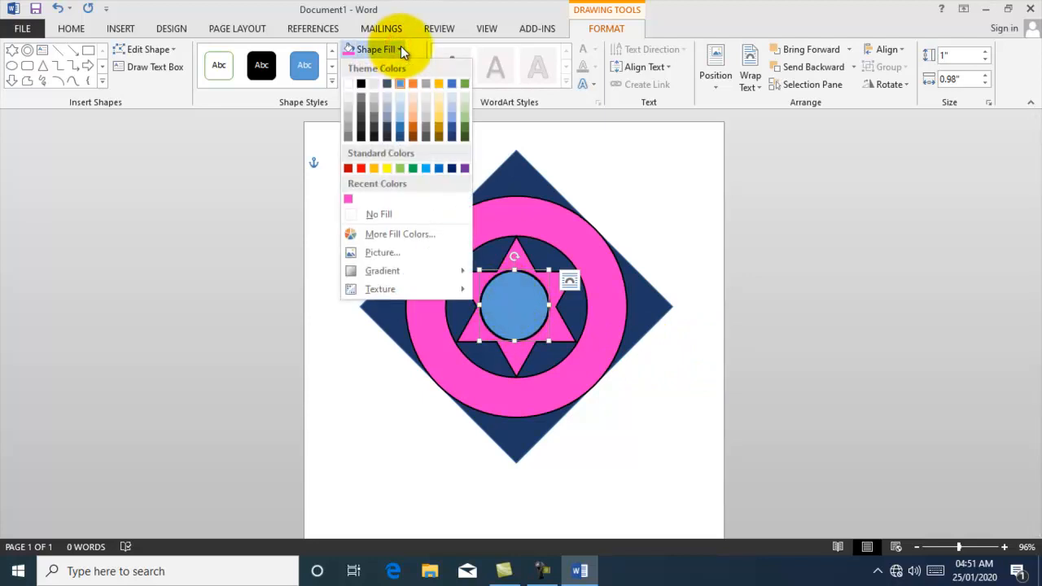
left_click(451, 119)
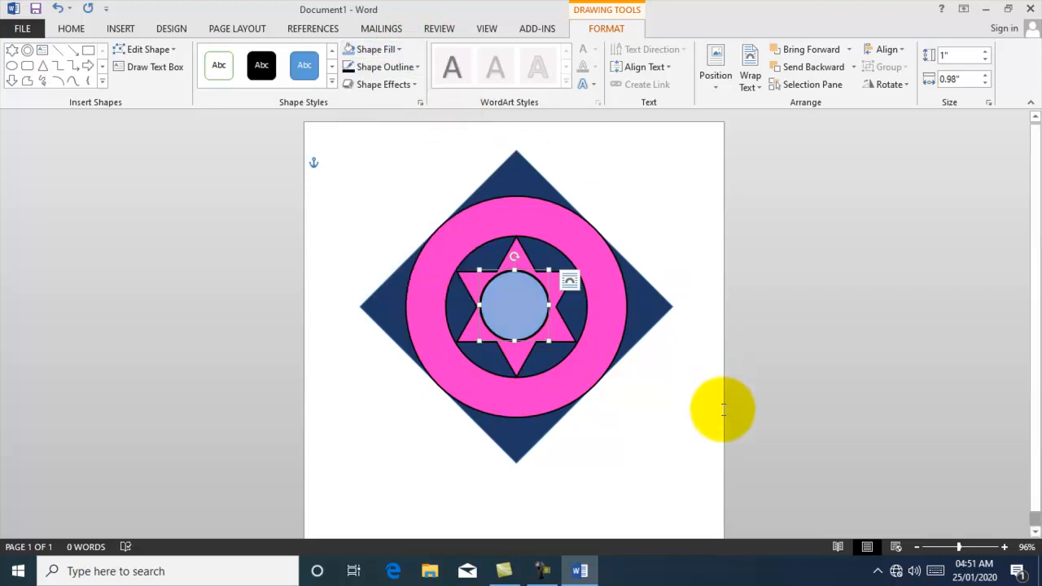
left_click(757, 411)
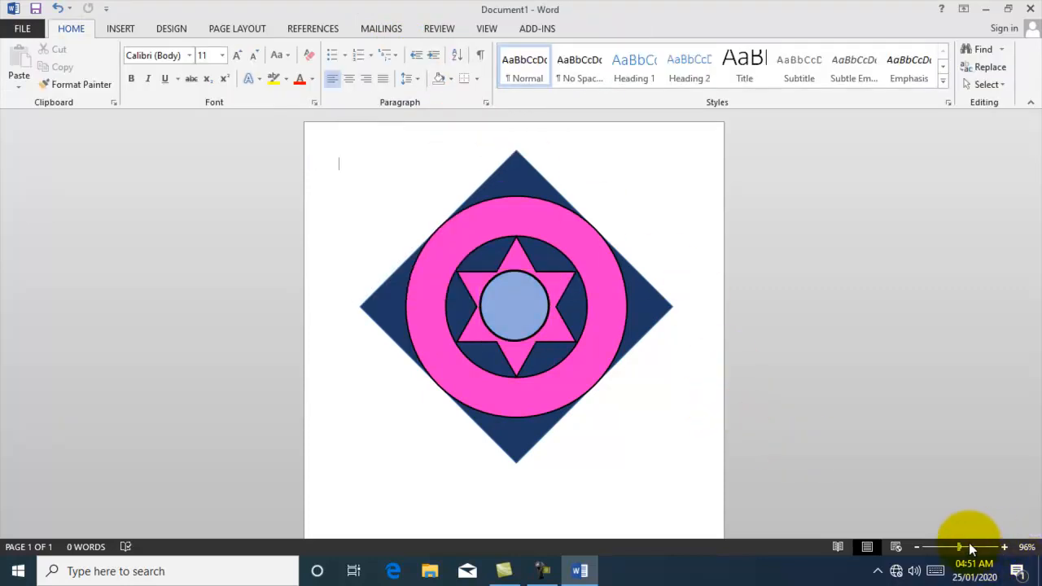
Select the small circle, the star and the ring together and align them to each other with Align Center
left_click_drag(966, 551, 970, 550)
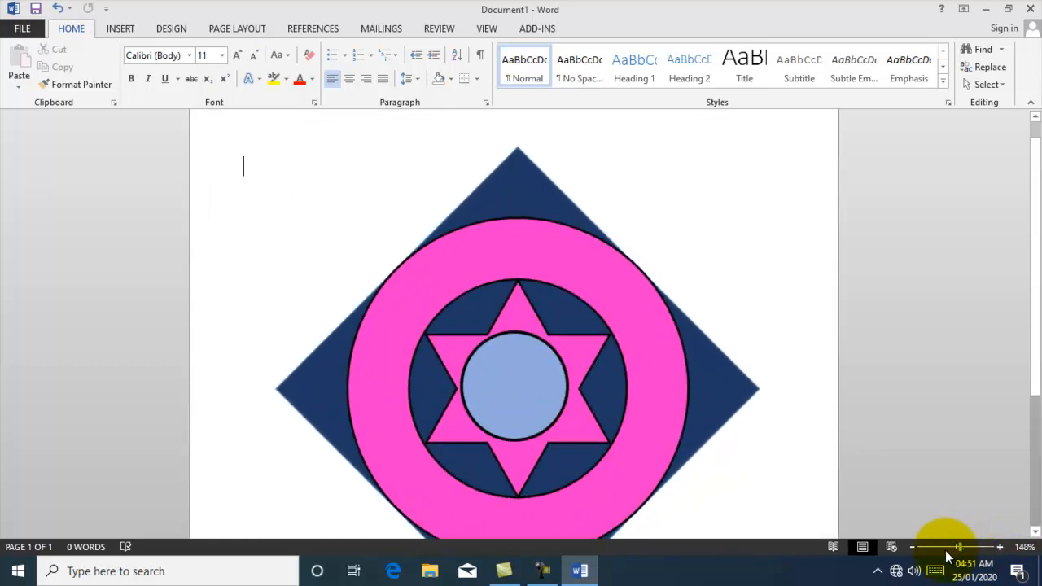
scroll(1002, 366, "down", 3)
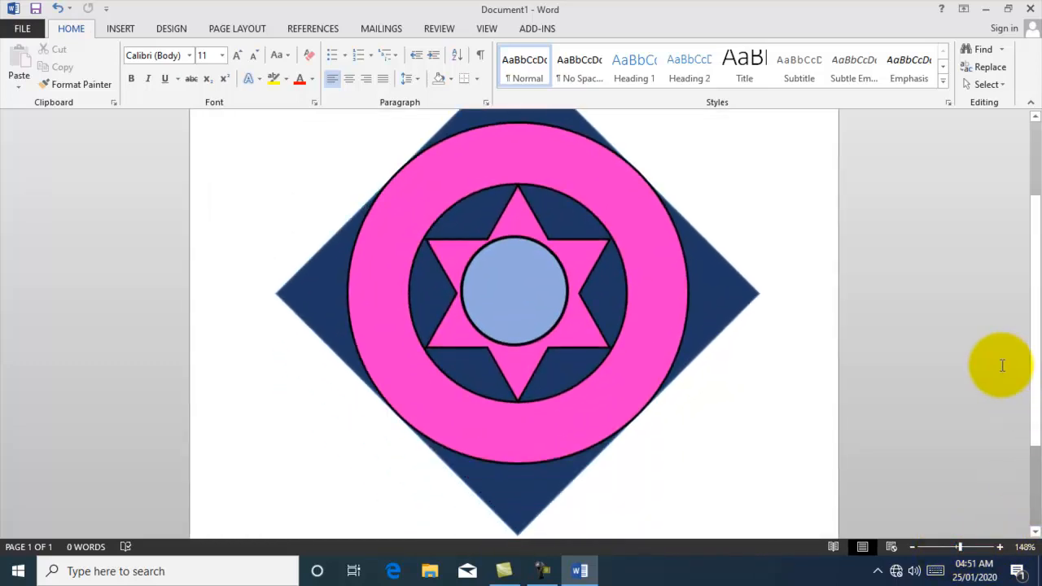
left_click(482, 277)
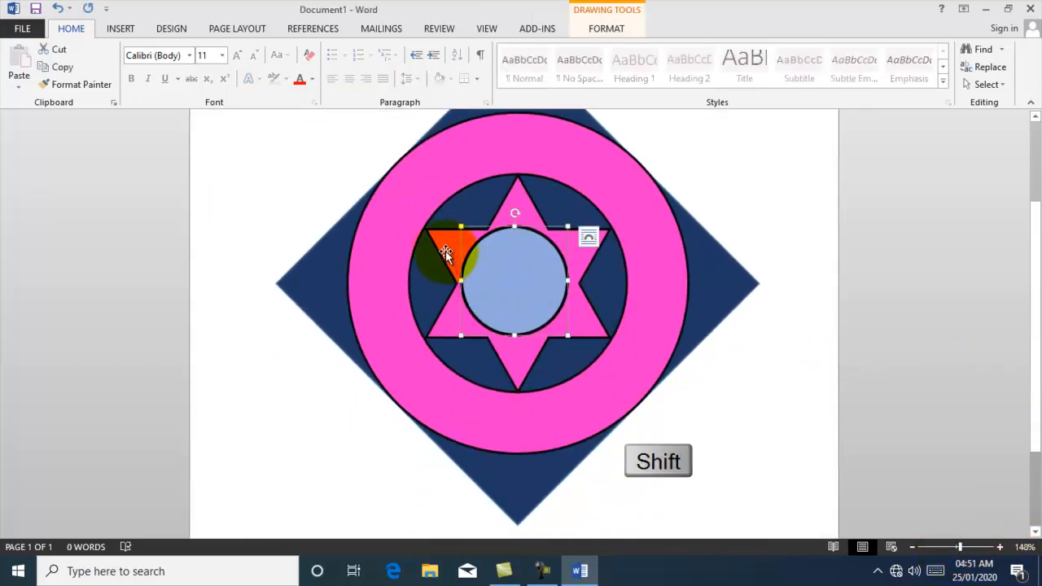
left_click(430, 240, "shift")
left_click(402, 245, "shift")
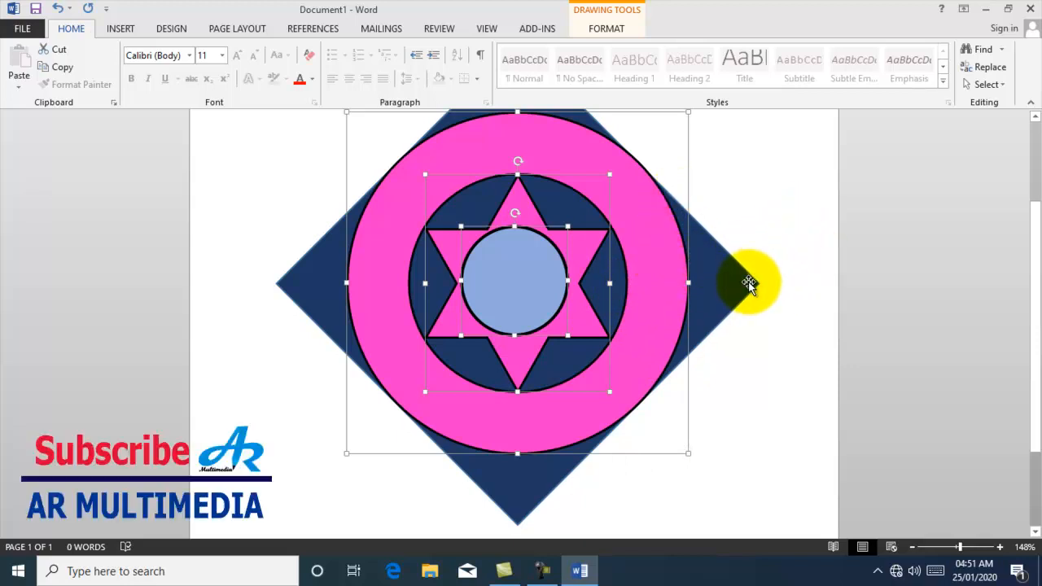
left_click(608, 29)
left_click(905, 51)
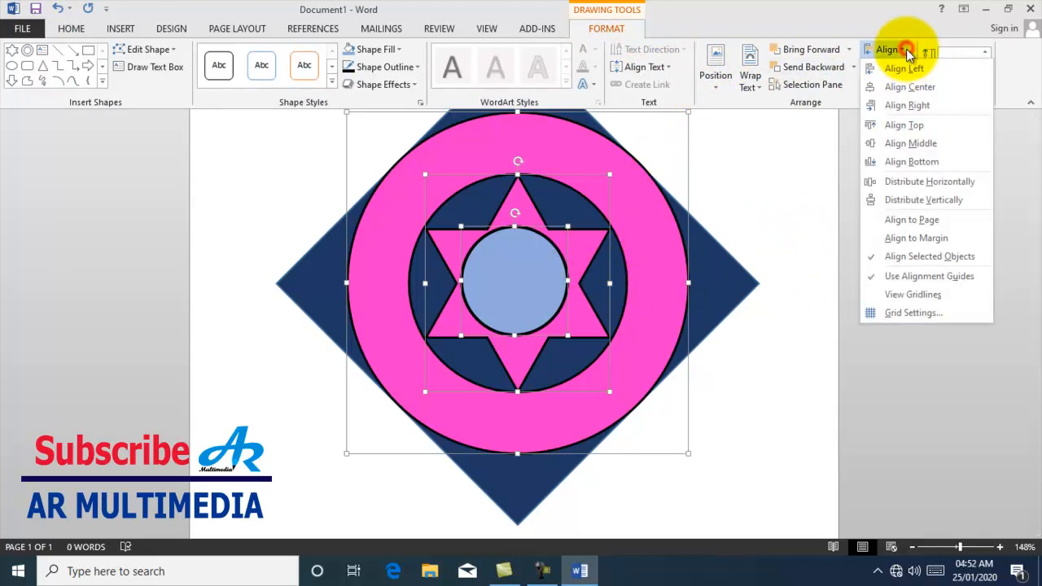
left_click(901, 94)
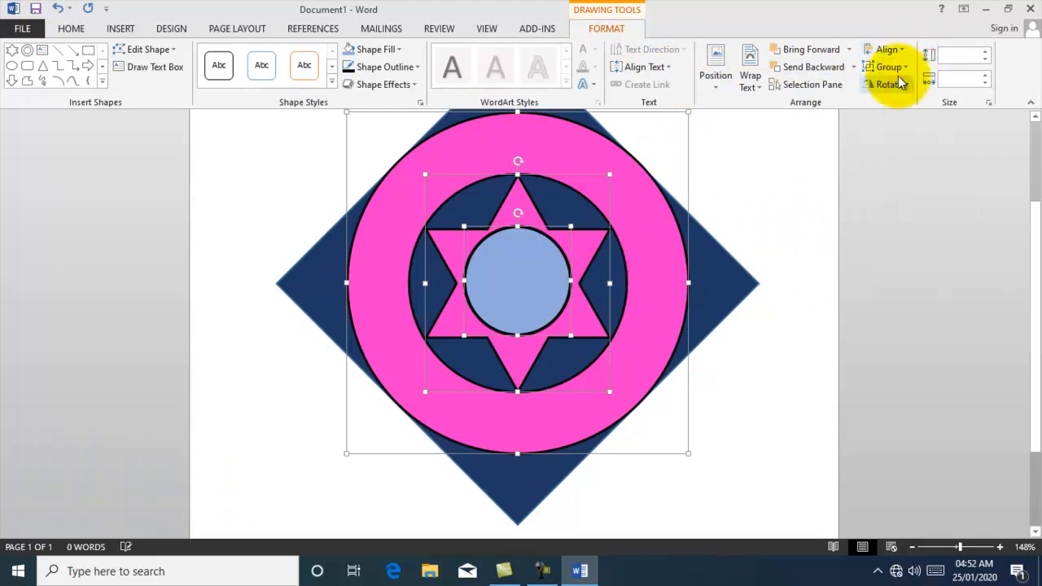
Align the selected ring, star and small circle to each other with Align Middle and deselect them
left_click(899, 50)
left_click(917, 148)
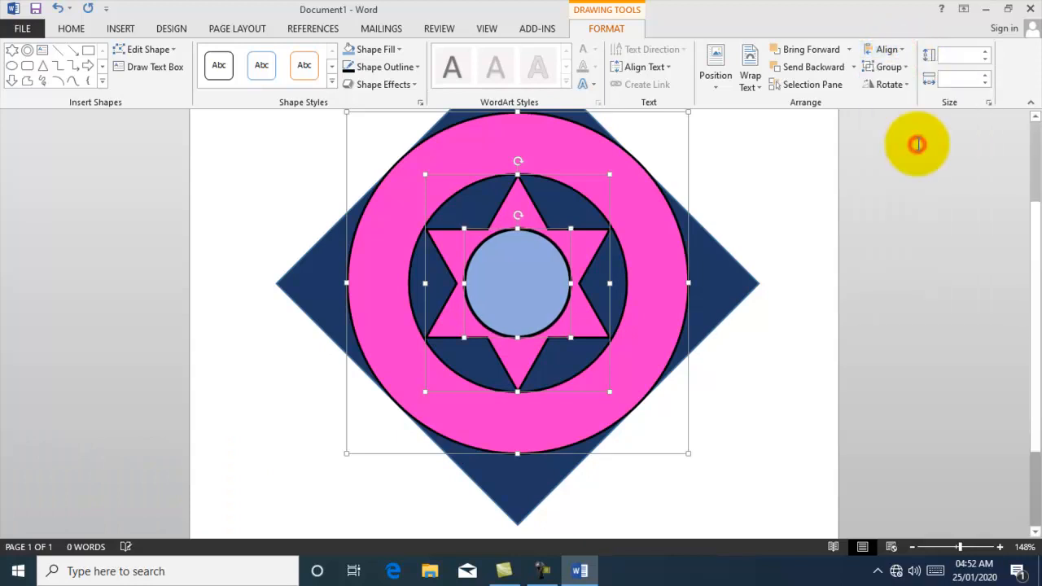
left_click(787, 355)
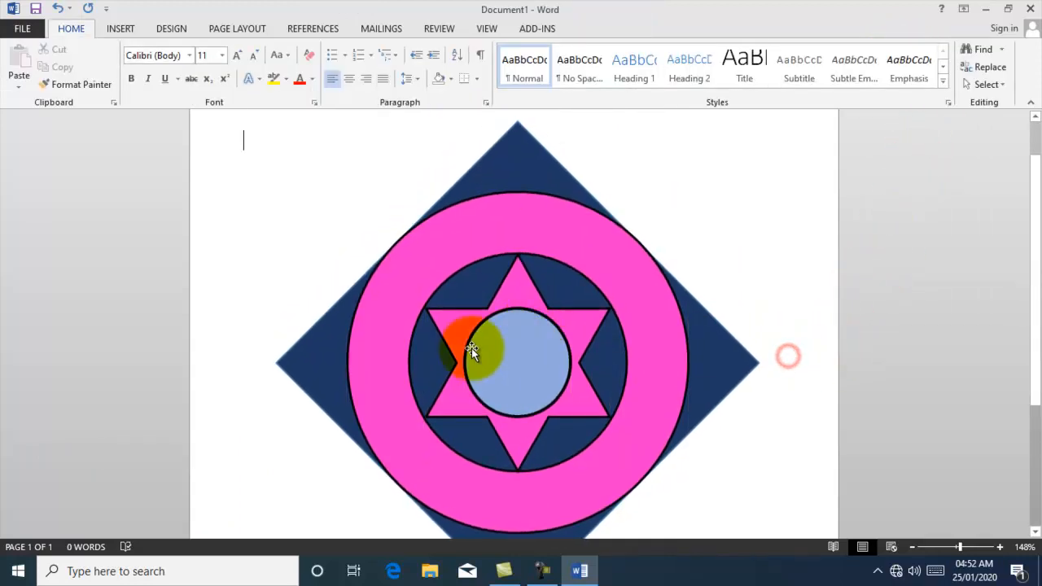
Edit the star's points, moving all six inner corners inward to the edge of the small central circle, and deselect it
scroll(788, 387, "down", 1)
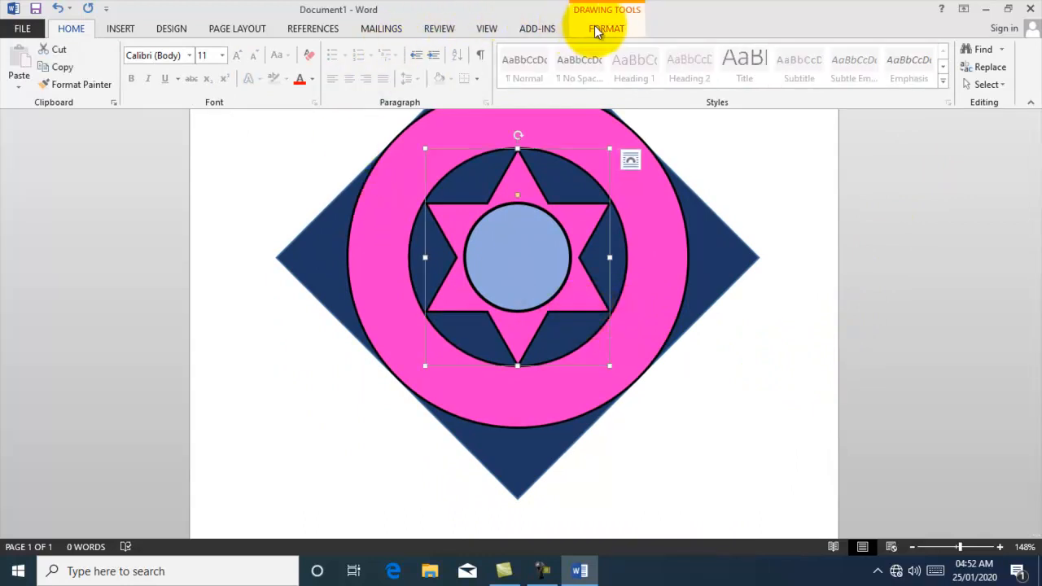
left_click(599, 29)
left_click(172, 49)
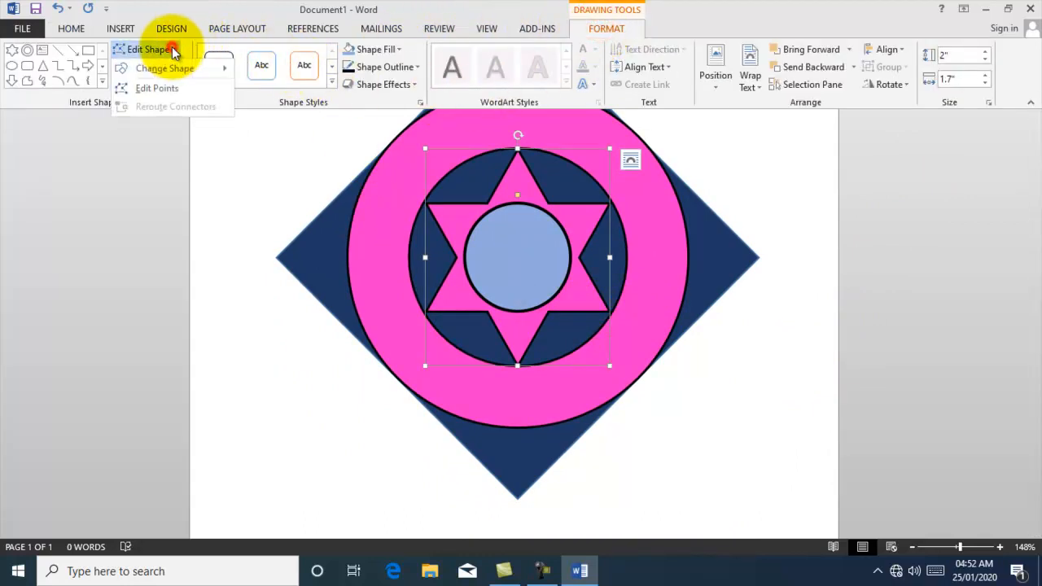
left_click(164, 90)
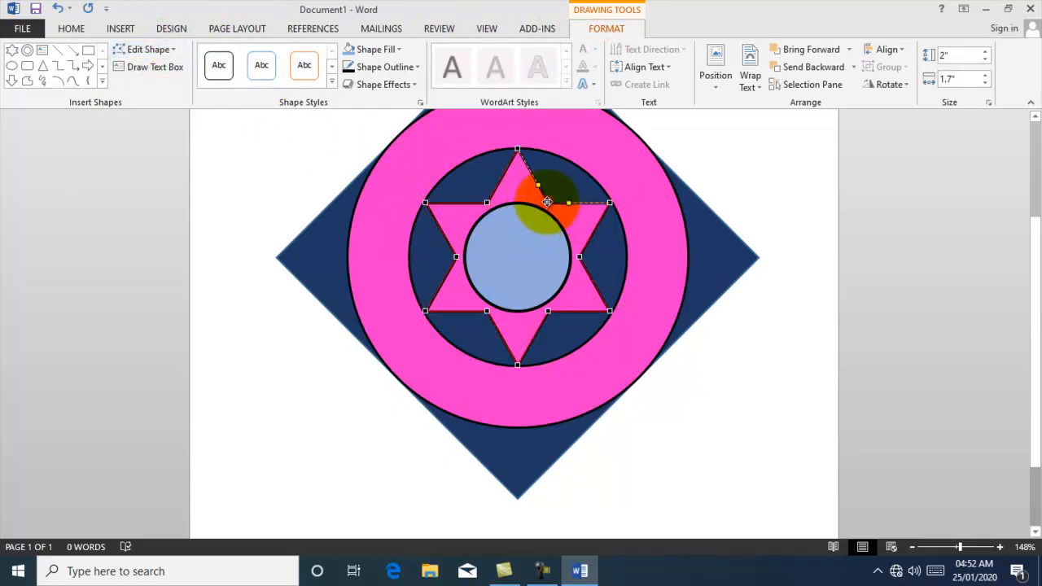
left_click_drag(543, 207, 543, 208)
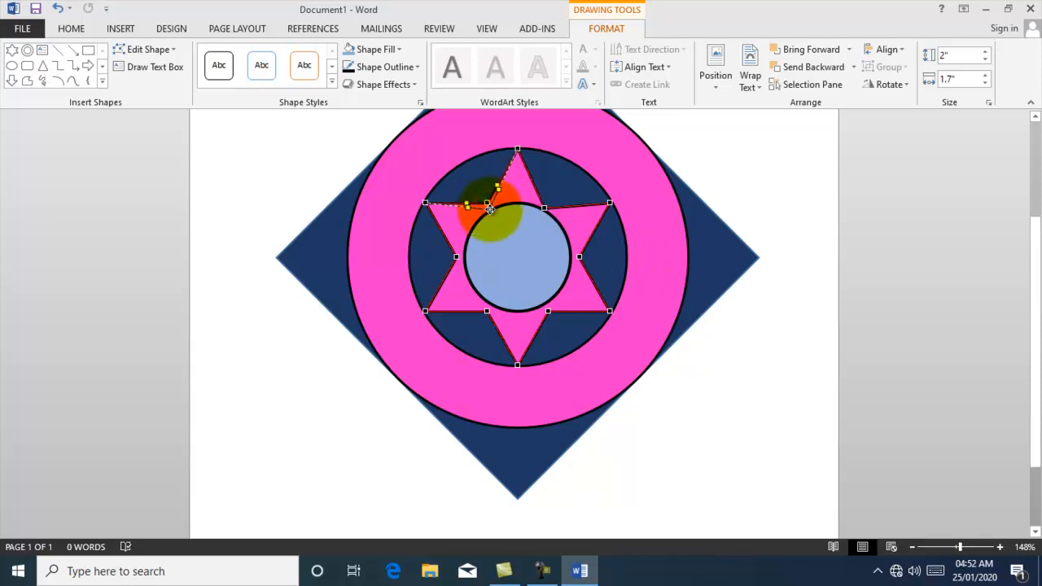
left_click_drag(489, 209, 489, 210)
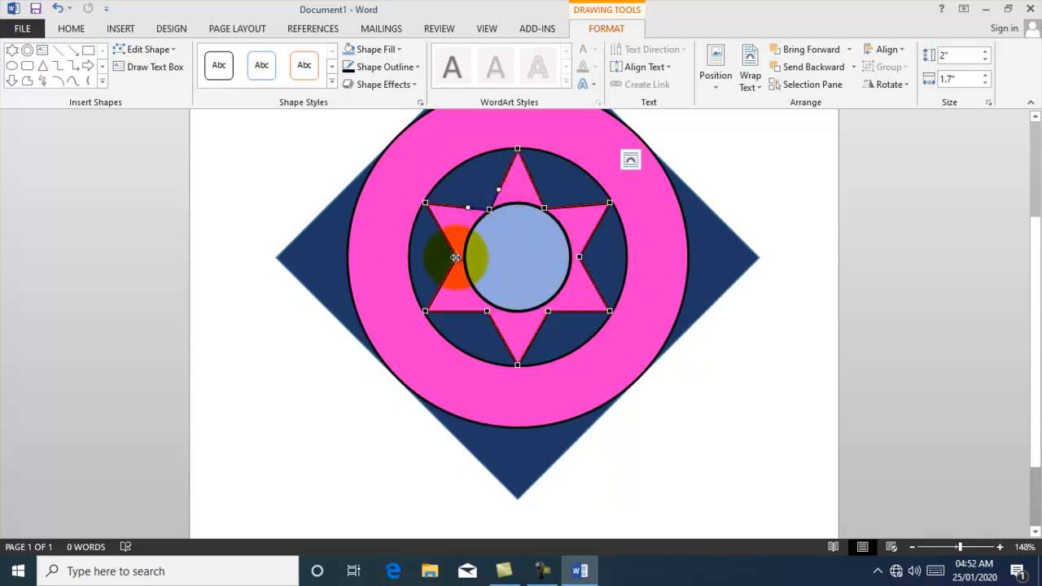
left_click_drag(456, 257, 465, 258)
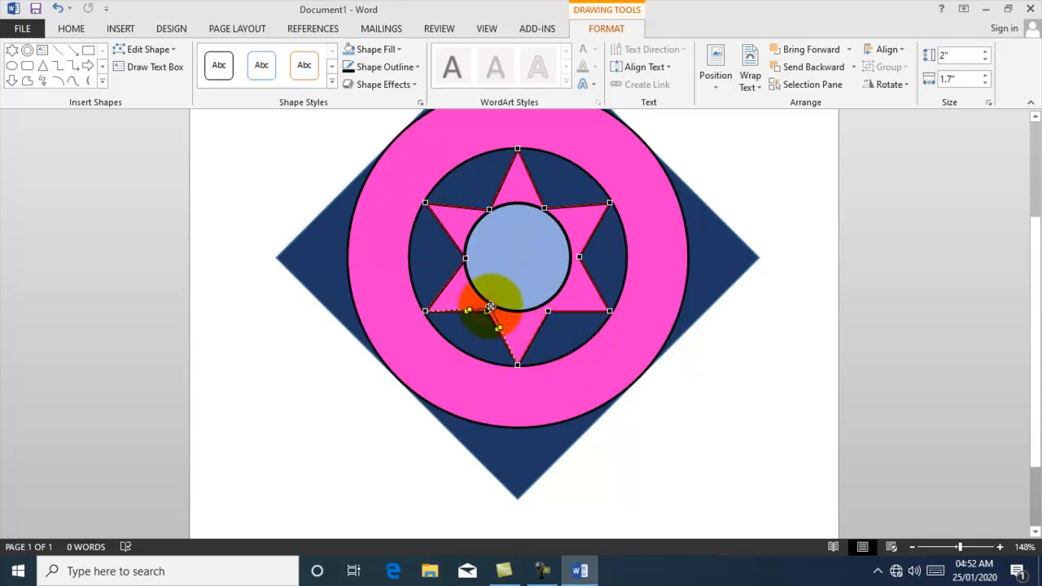
left_click_drag(492, 306, 494, 308)
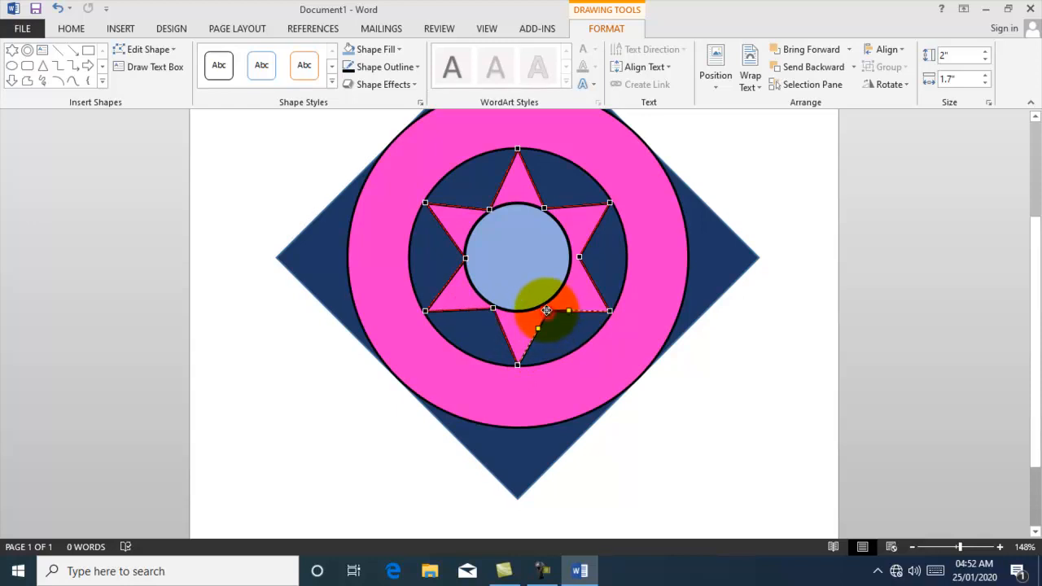
left_click_drag(545, 307, 545, 306)
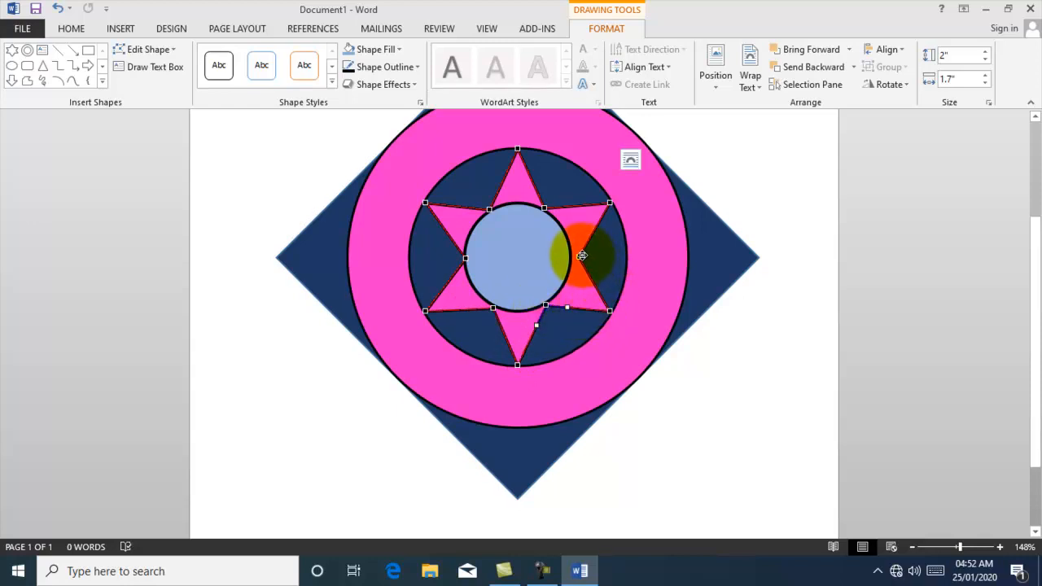
left_click_drag(575, 256, 576, 256)
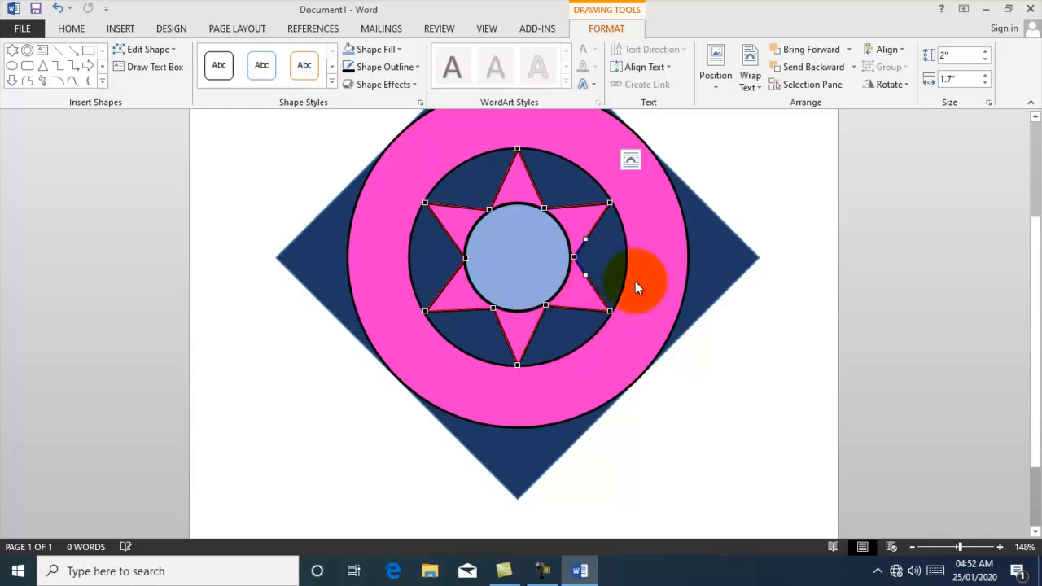
left_click(753, 342)
scroll(804, 364, "down", 1)
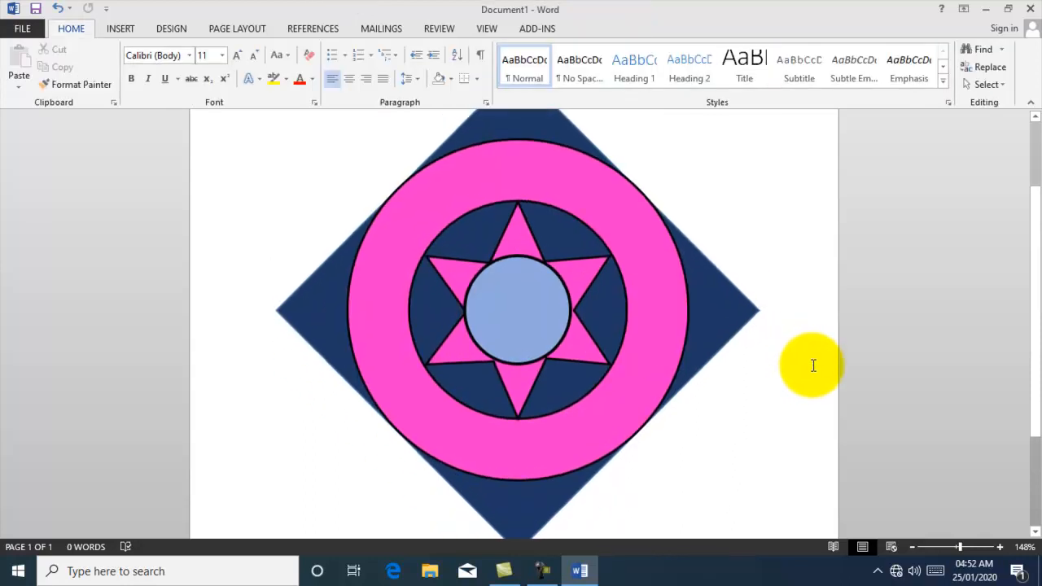
Select the diamond, ring, star and small circle together, group them and deselect the group
left_click(306, 299)
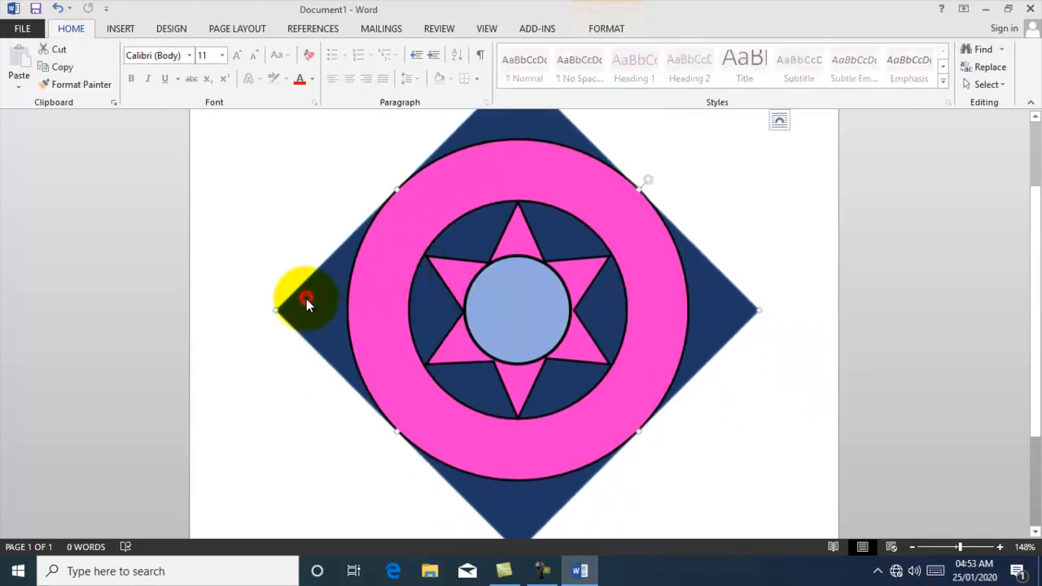
left_click(378, 296, "shift")
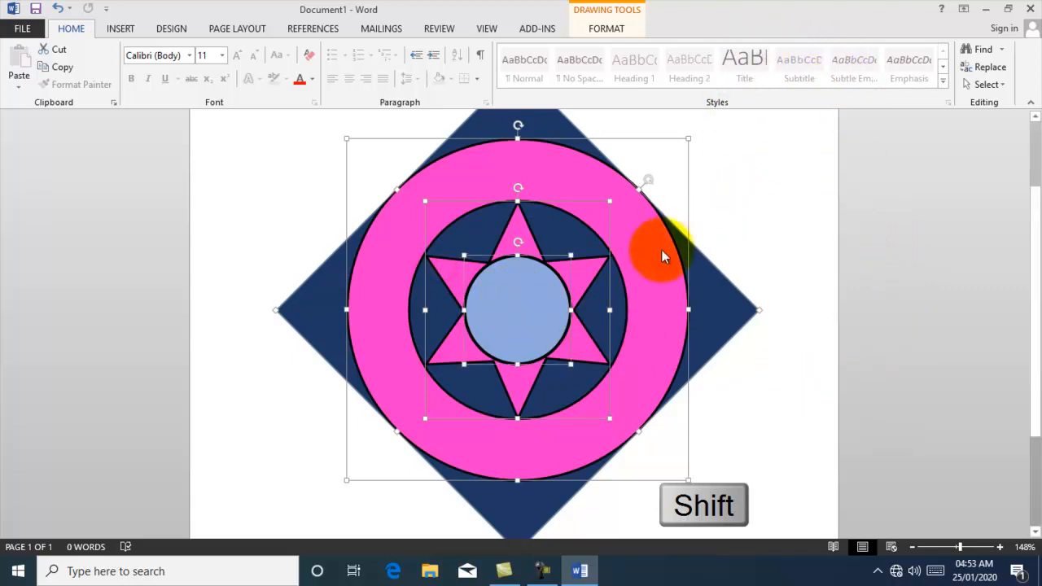
left_click(612, 30)
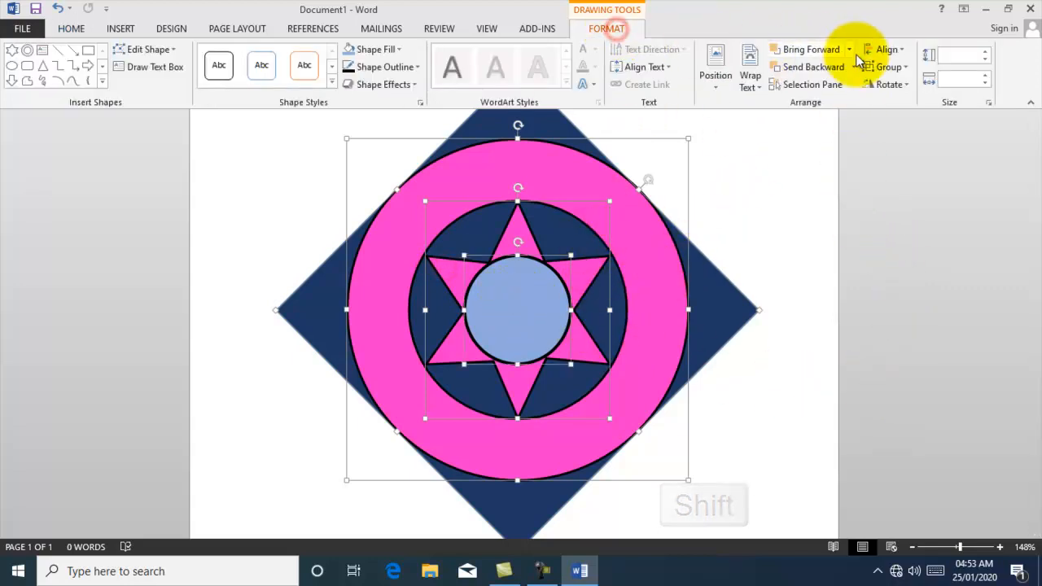
left_click(884, 68)
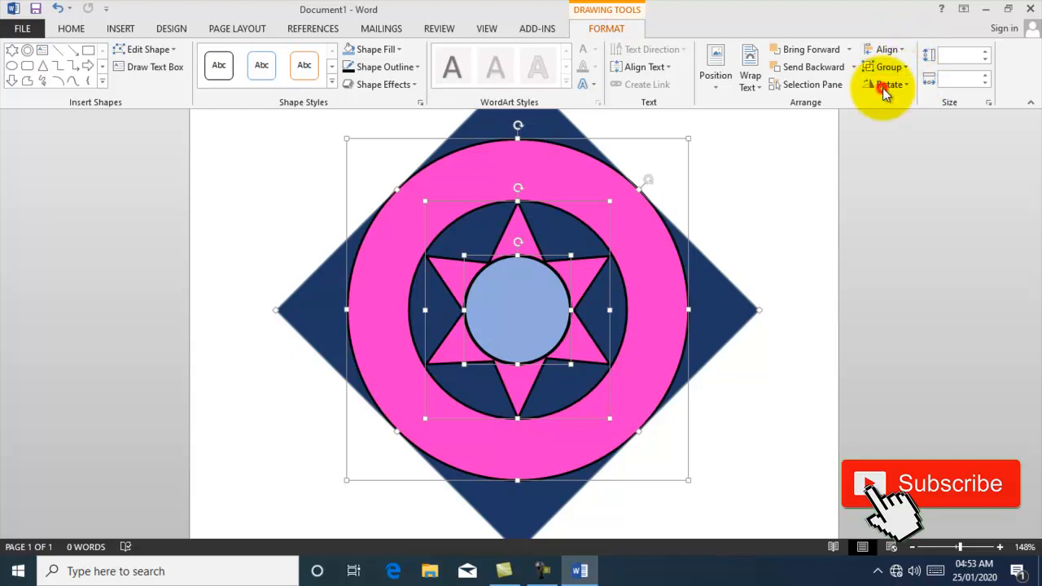
left_click(882, 87)
left_click(792, 381)
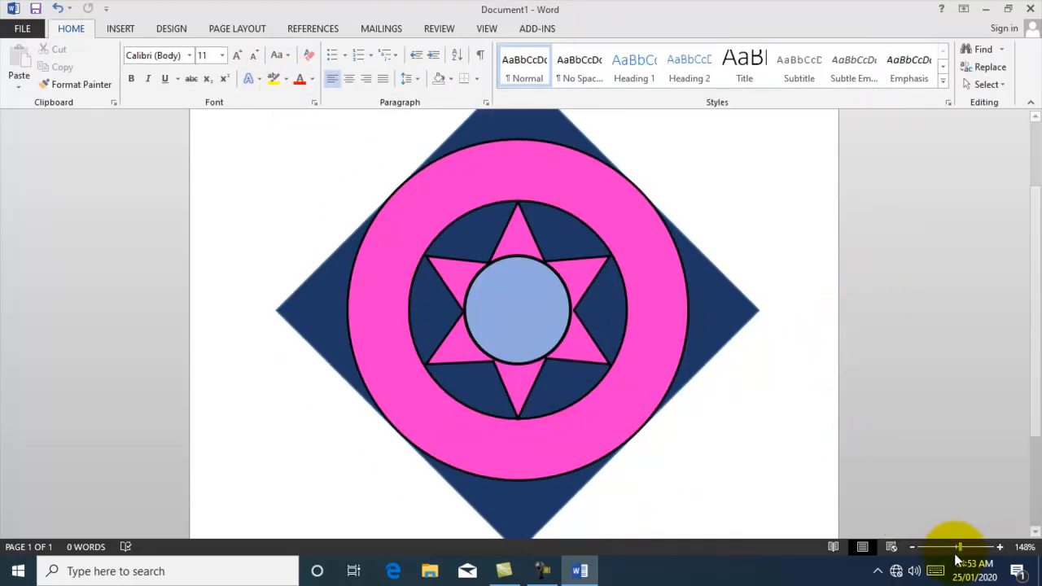
Draw an isosceles triangle about 0.69" wide inside the small central circle
left_click_drag(959, 548, 958, 549)
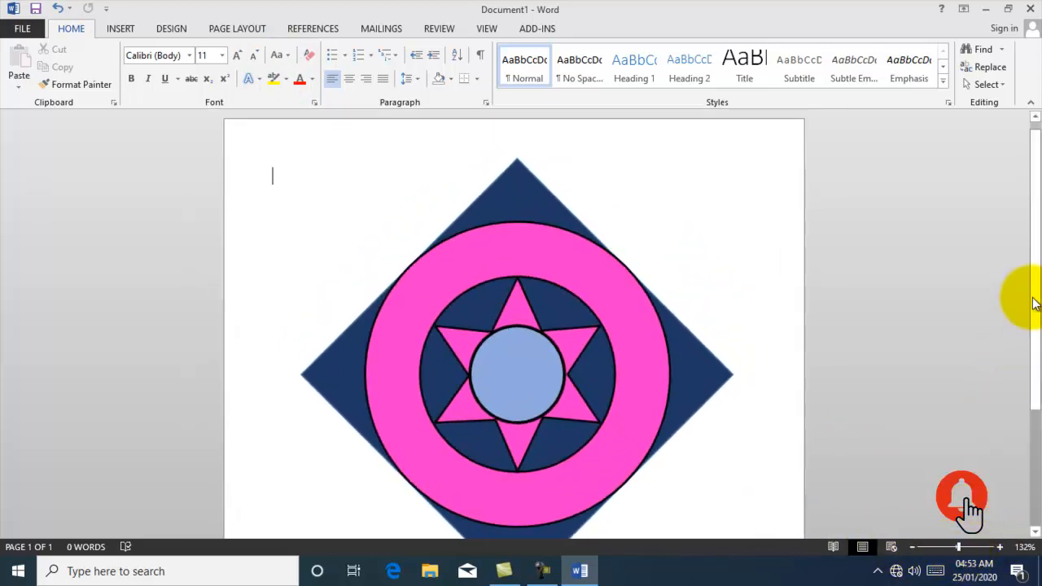
scroll(1030, 318, "down", 1)
left_click(122, 30)
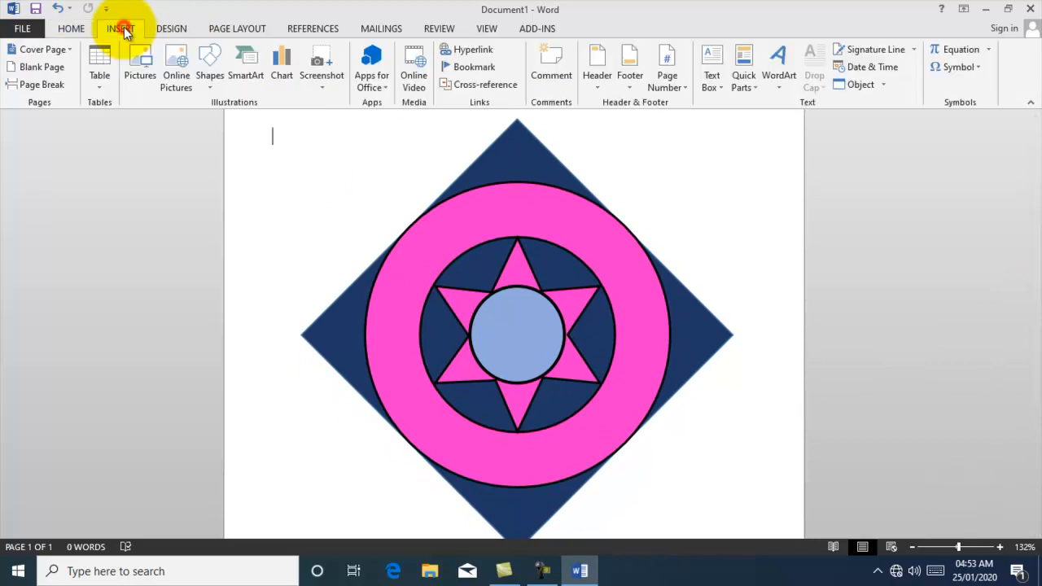
left_click(212, 88)
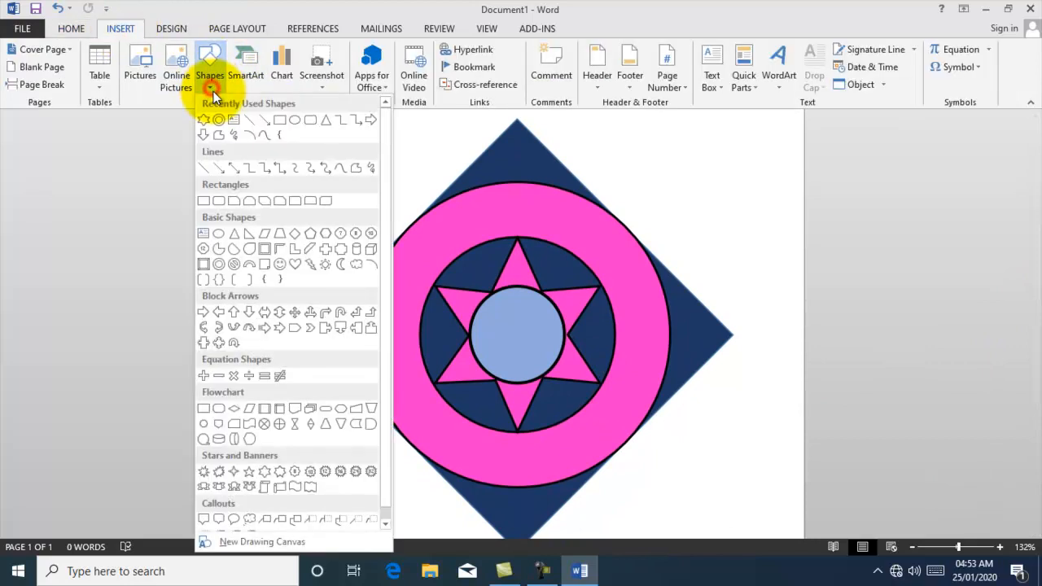
left_click(326, 125)
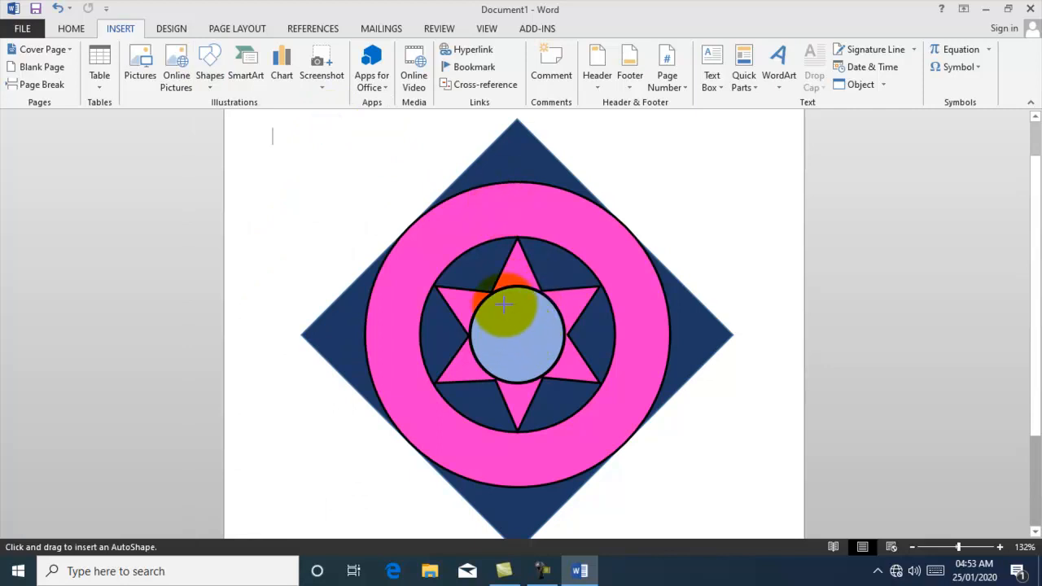
mouse_move(497, 303)
left_mouse_down()
mouse_move(565, 363)
mouse_move(522, 335)
left_mouse_up()
Set the triangle's height to 0.74" and its width to 0.8"
left_click(958, 54)
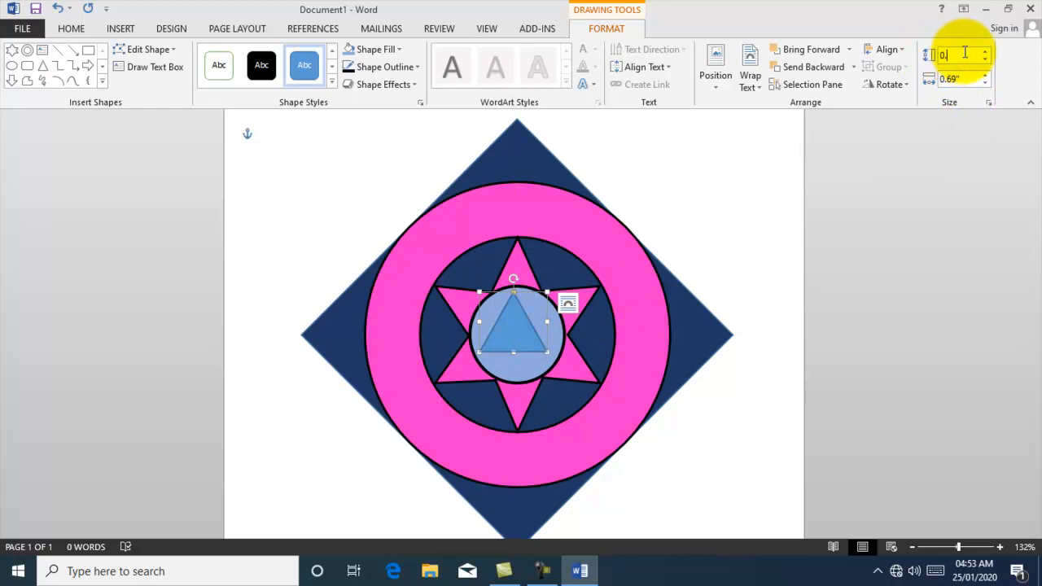
type("0.74")
left_click(966, 79)
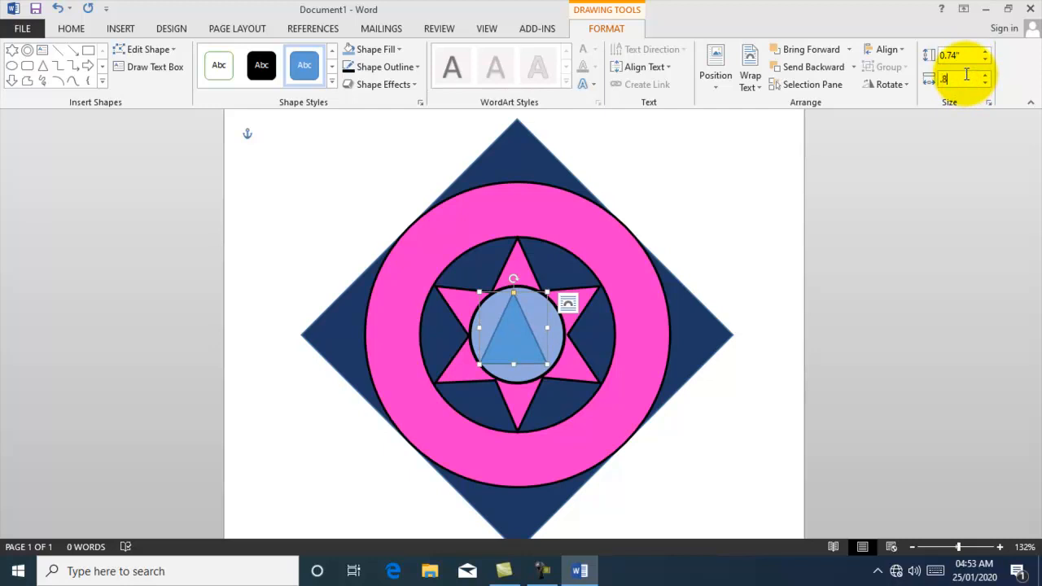
key("Return")
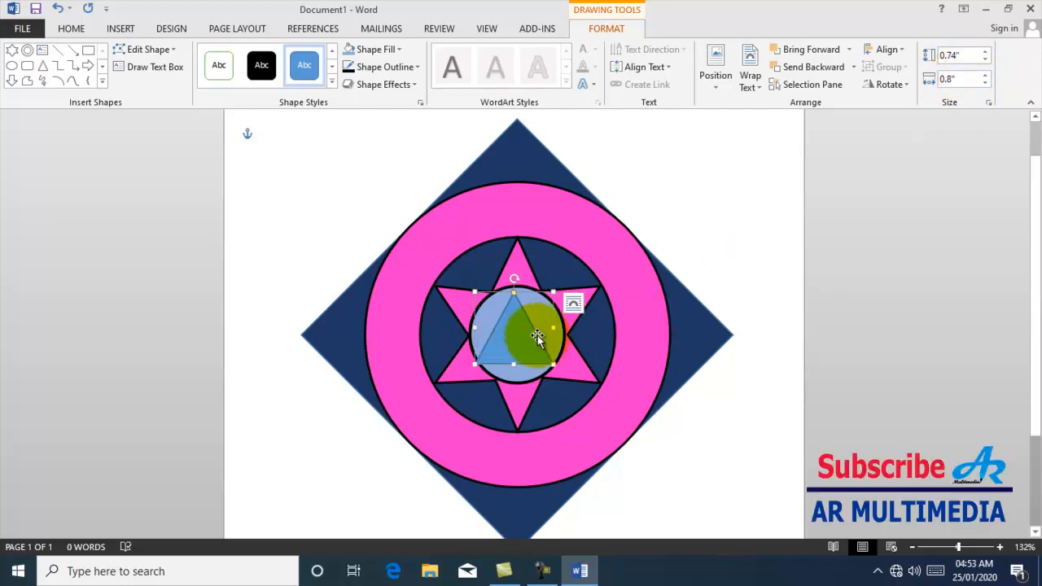
Give the triangle a black outline with a weight of 2¼ pt and no fill
scroll(865, 395, "down", 2)
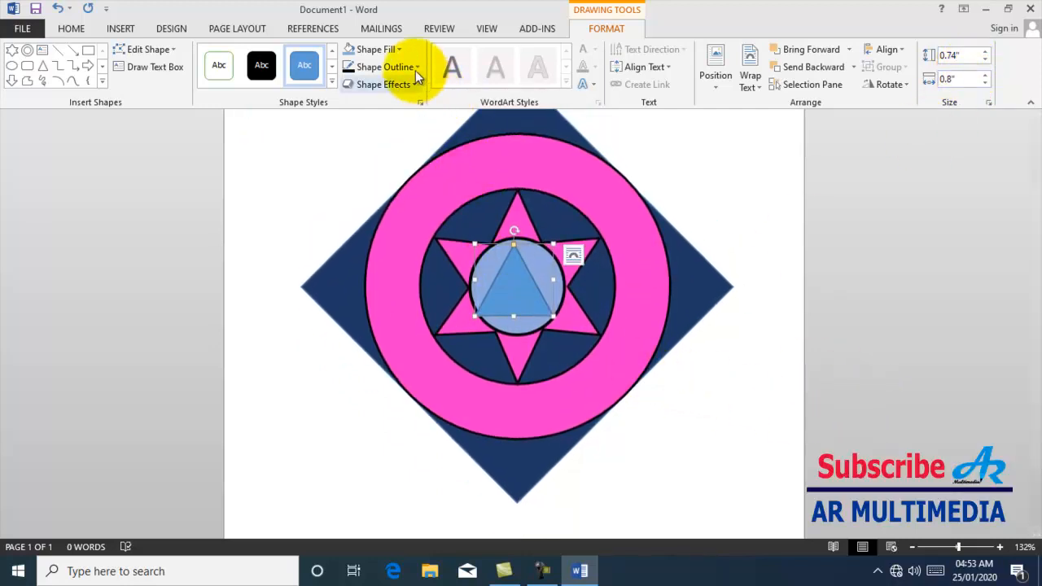
left_click(416, 72)
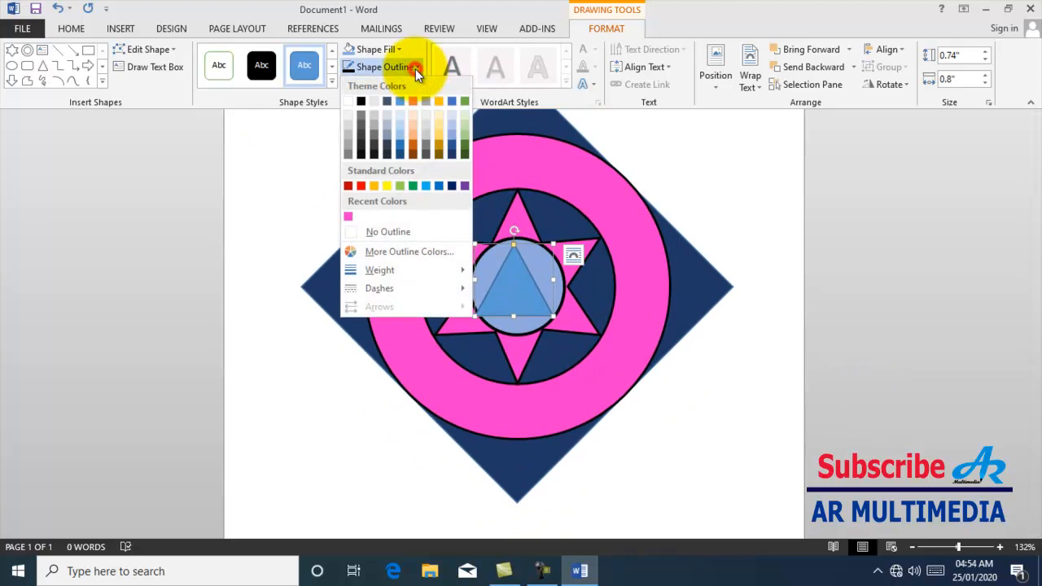
left_click(360, 100)
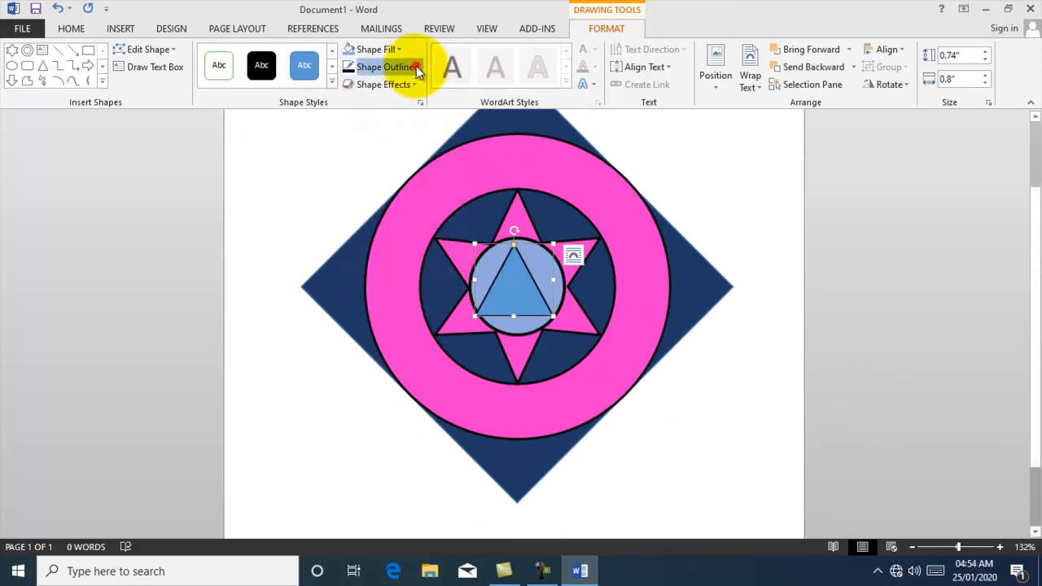
left_click(416, 70)
left_click(395, 270)
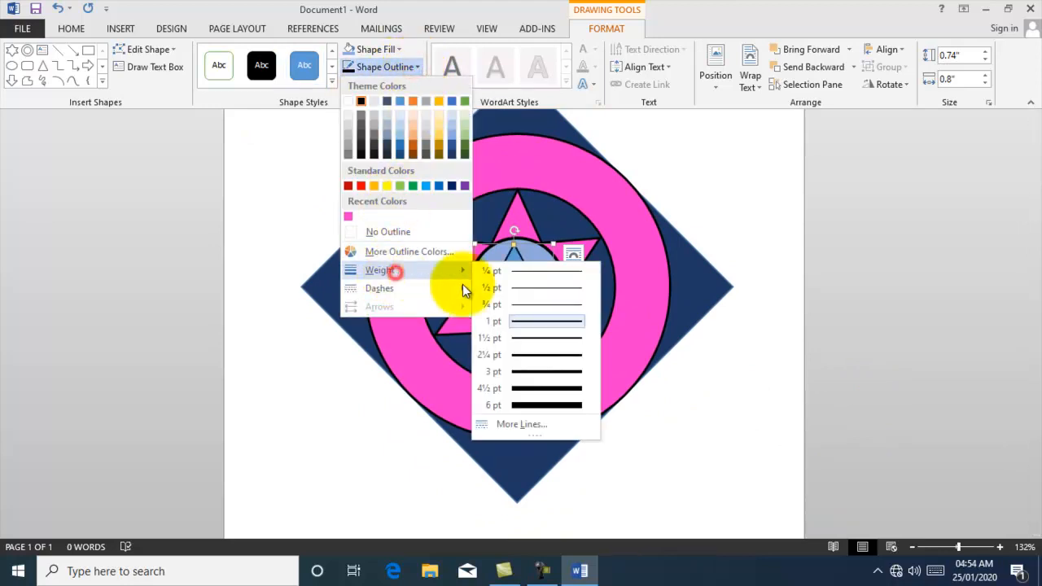
left_click(544, 354)
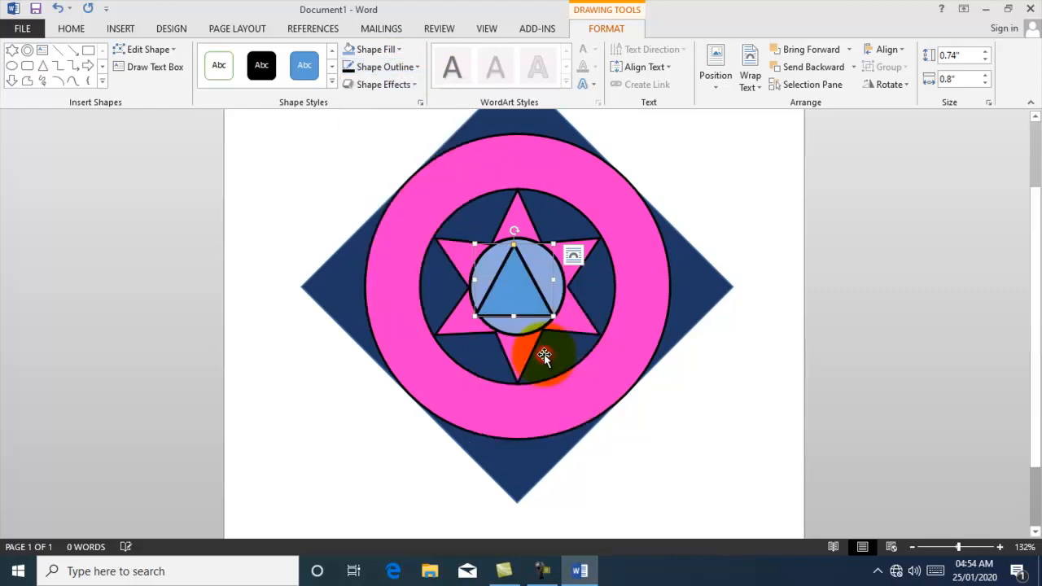
left_click(398, 51)
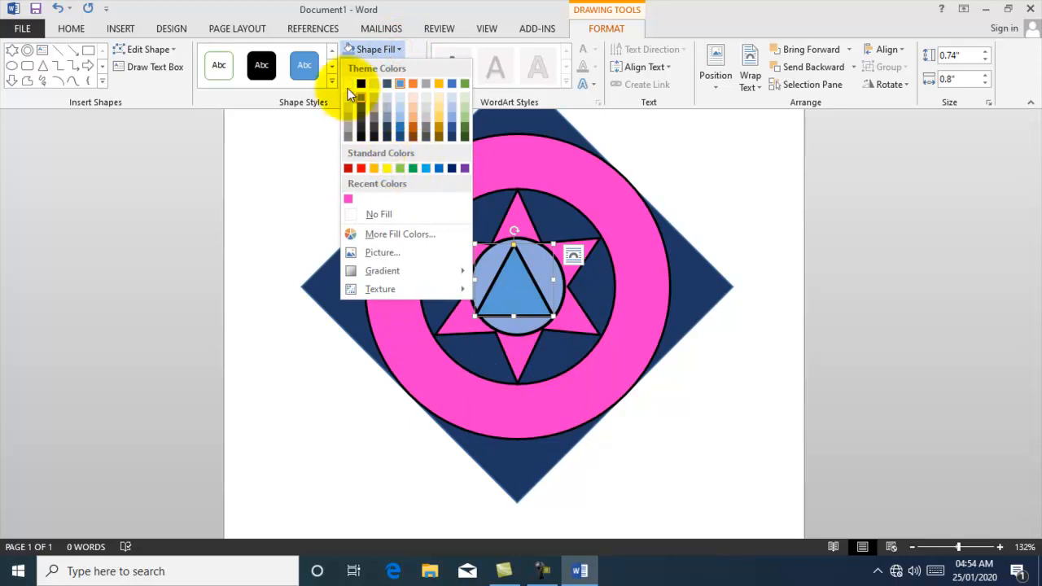
left_click(398, 215)
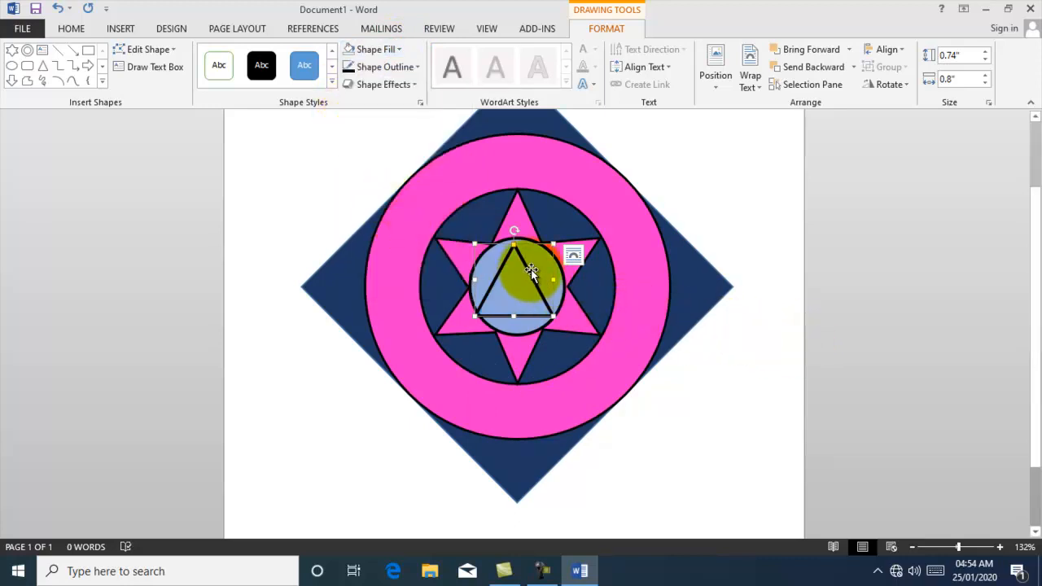
Move the triangle slightly up and sideways so its corners meet the small circle's outline, and deselect it
left_click_drag(530, 269, 533, 269)
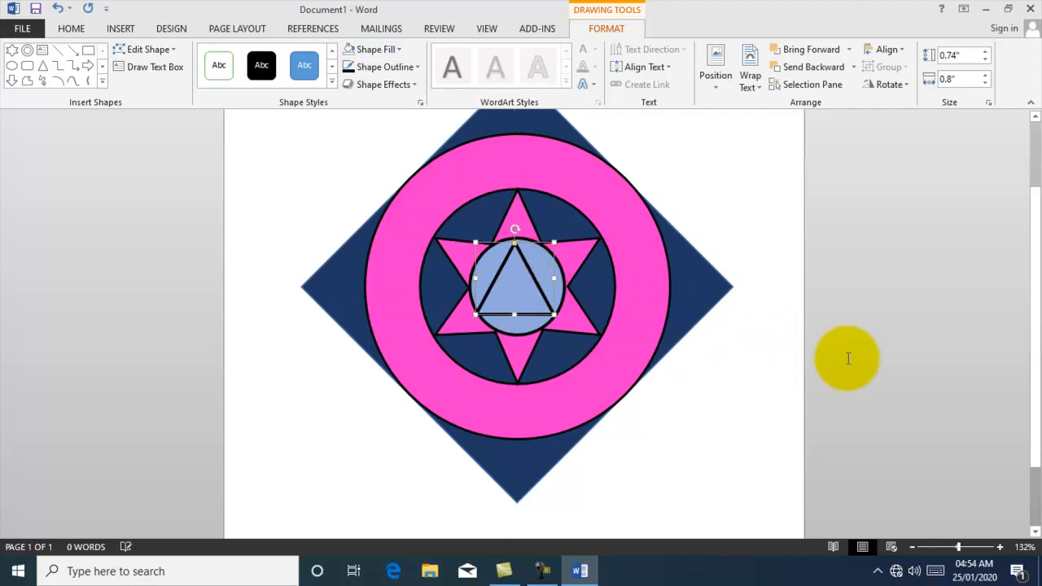
key("Up")
key("Up")
key("Up")
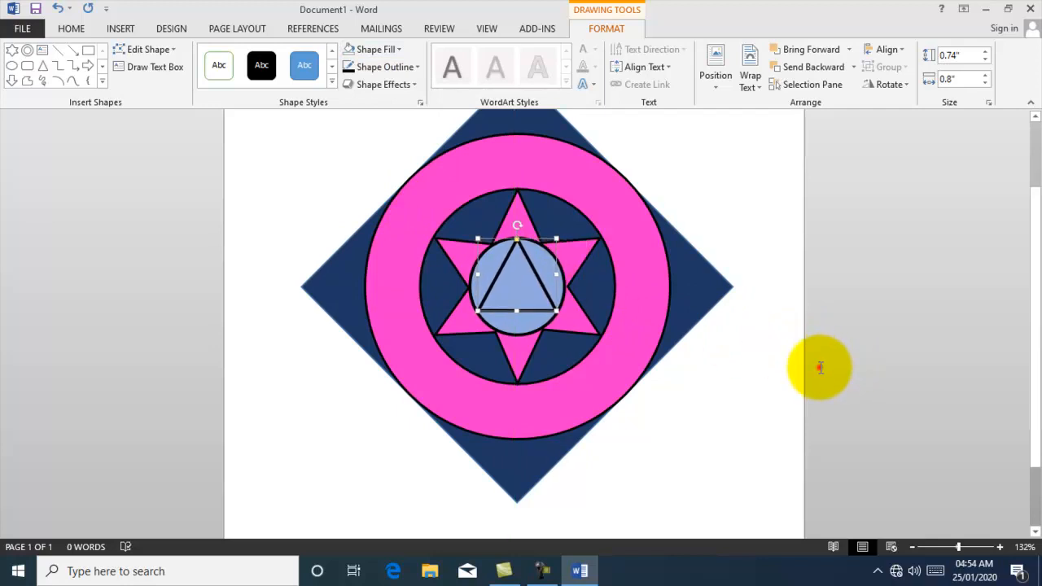
left_click(818, 370)
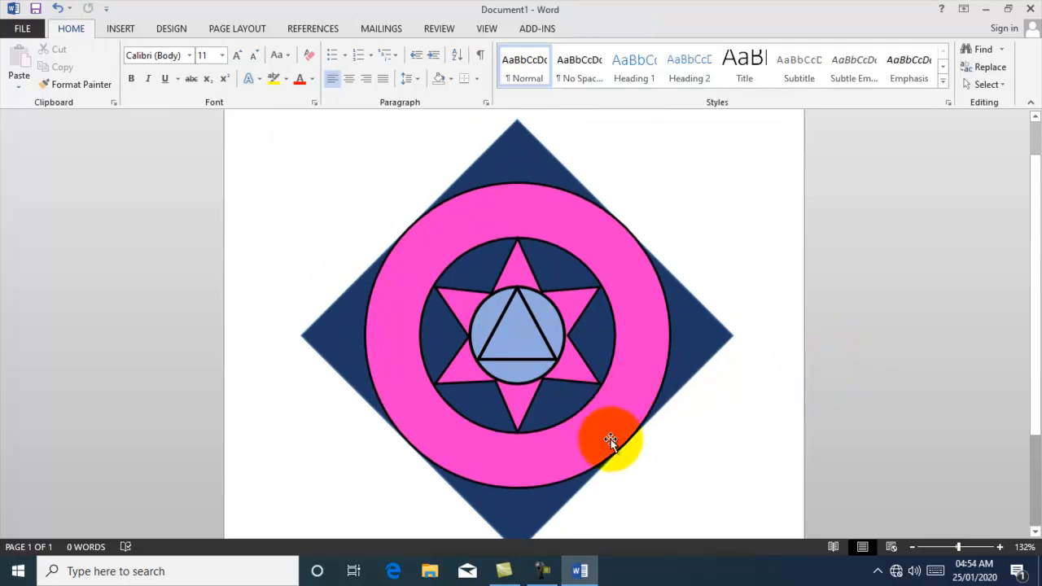
Duplicate the unfilled triangle in the central circle
left_click(535, 328)
key("ctrl+d")
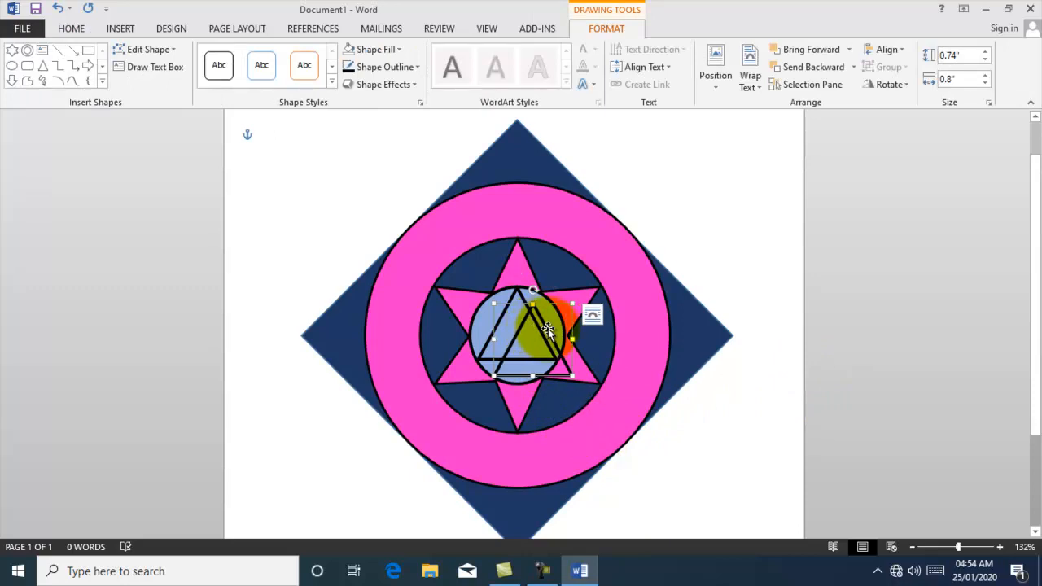
Set the duplicated triangle's height to 0.61" and its width to 0.66"
left_click(618, 29)
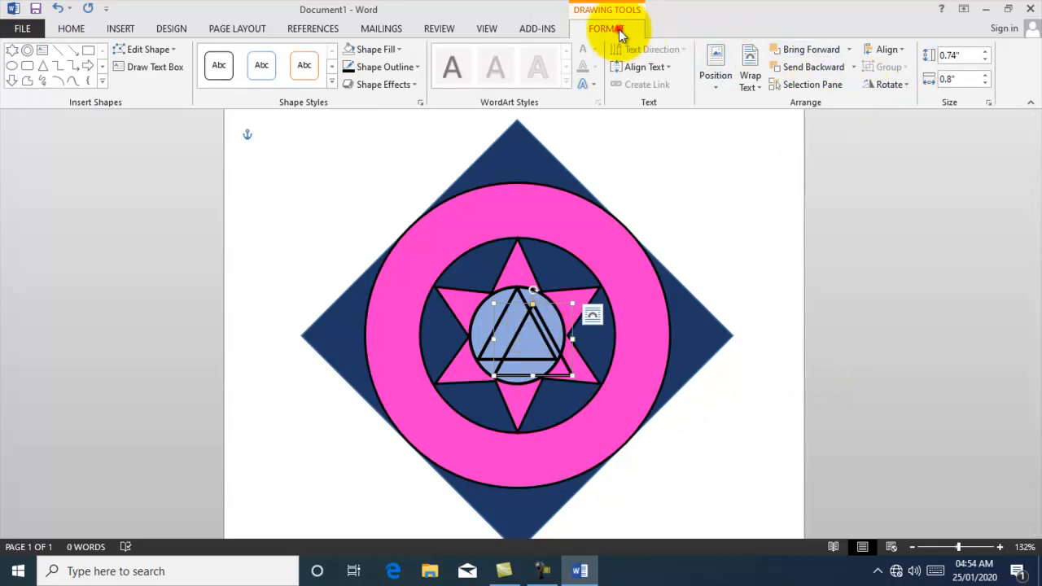
left_click(967, 55)
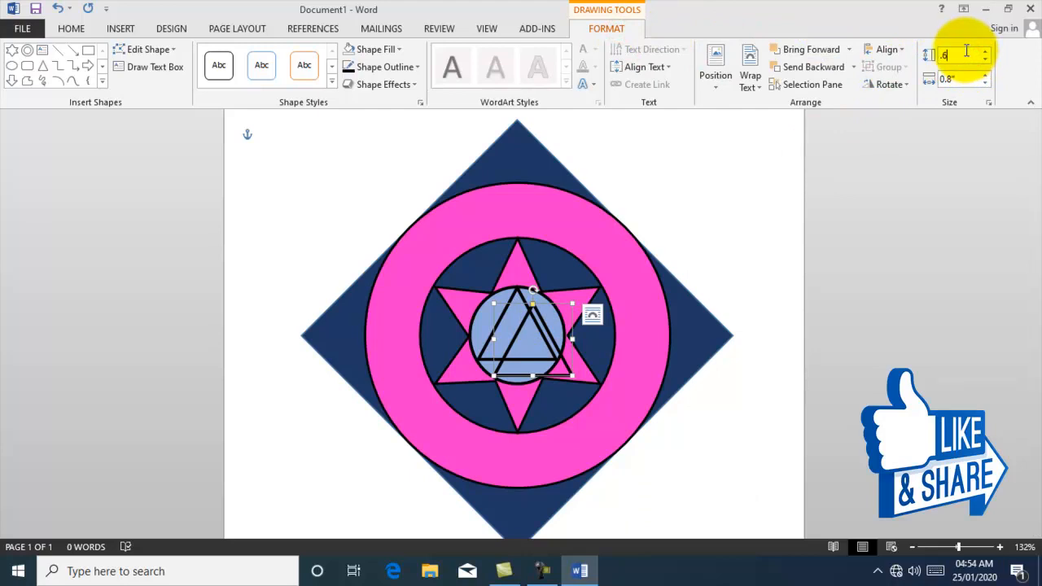
type(".61")
left_click(960, 79)
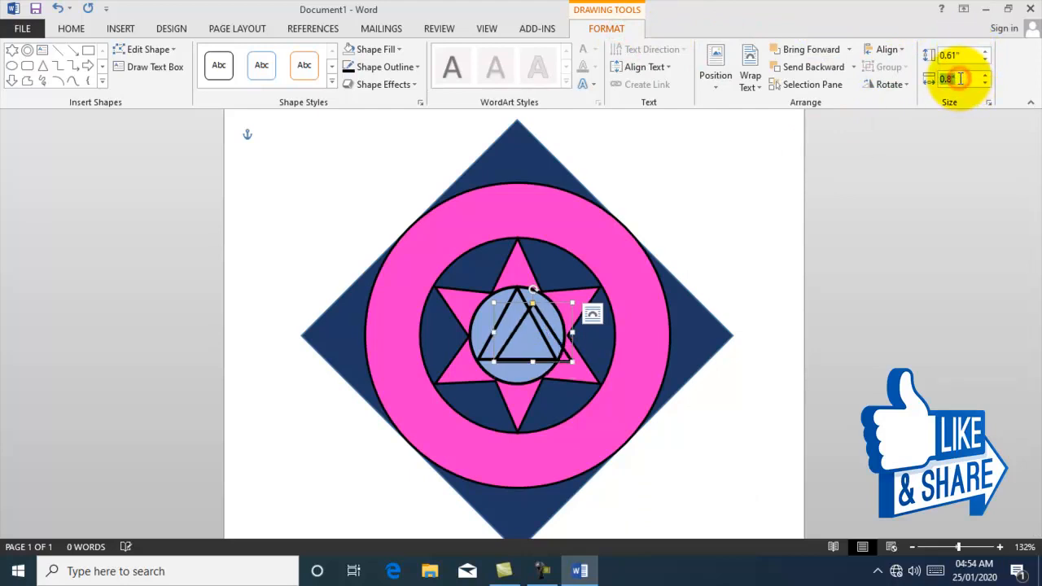
key("BackSpace")
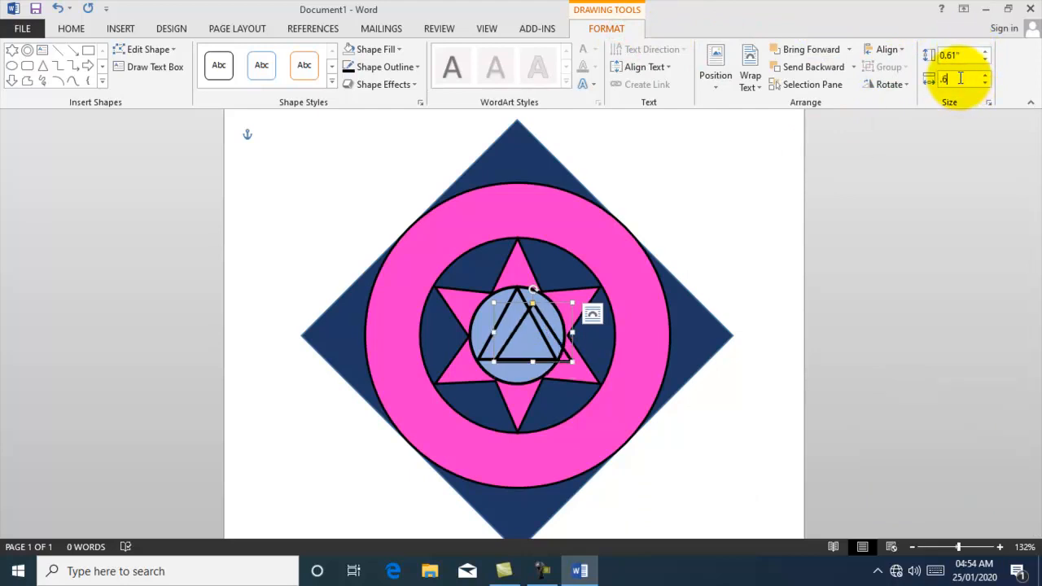
left_click(550, 338)
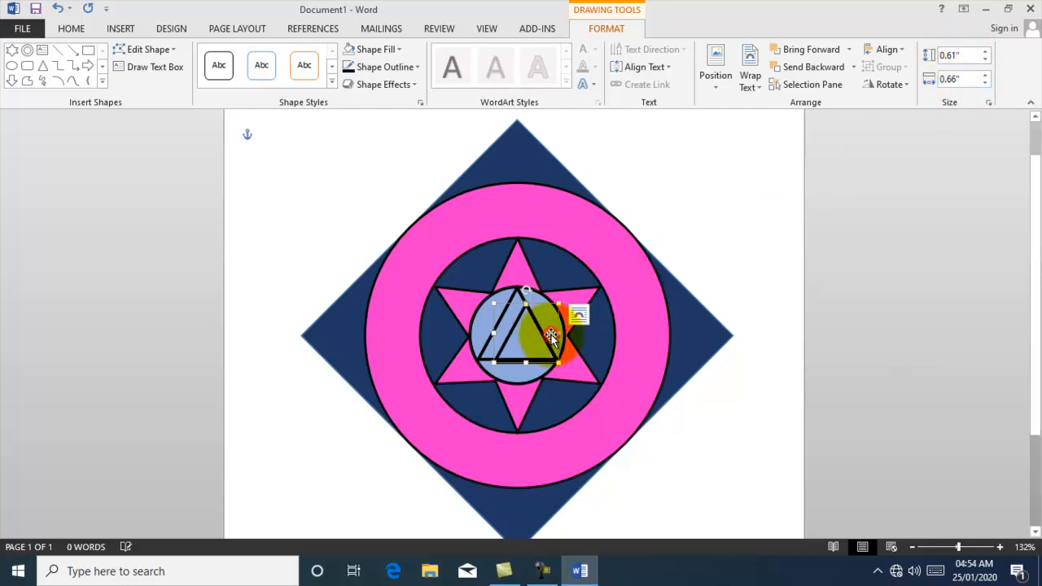
Set the smaller triangle's outline weight to 1 pt
left_click(410, 69)
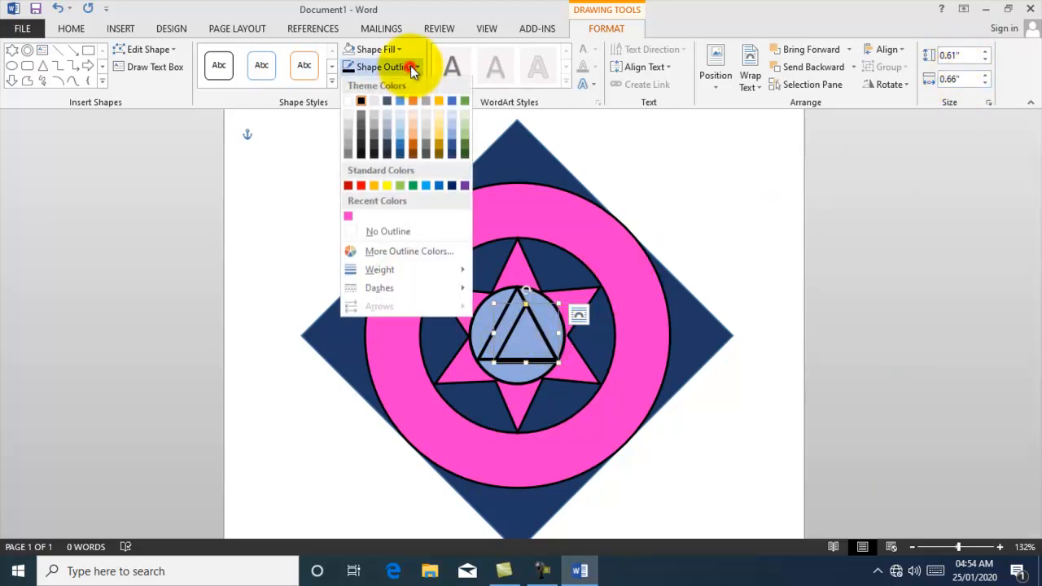
left_click(402, 269)
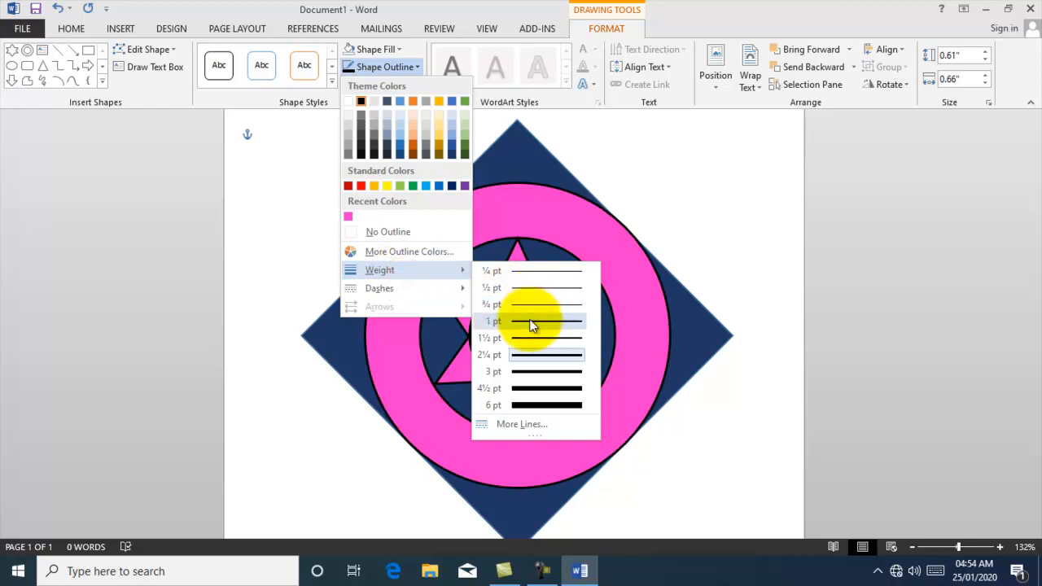
left_click(530, 322)
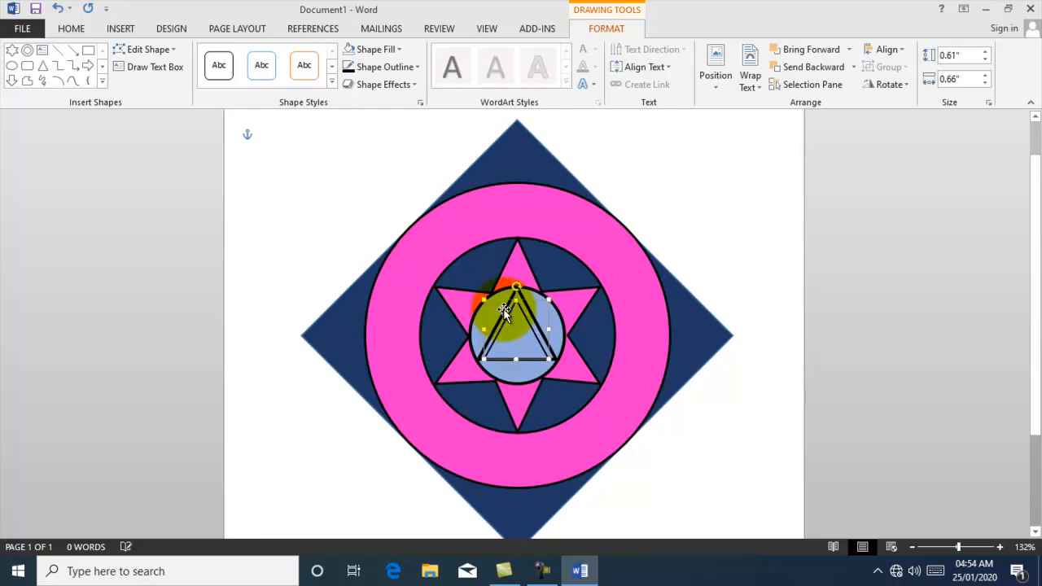
Position the smaller triangle centrally inside the larger triangle so their sides run parallel
key("Up")
key("Right")
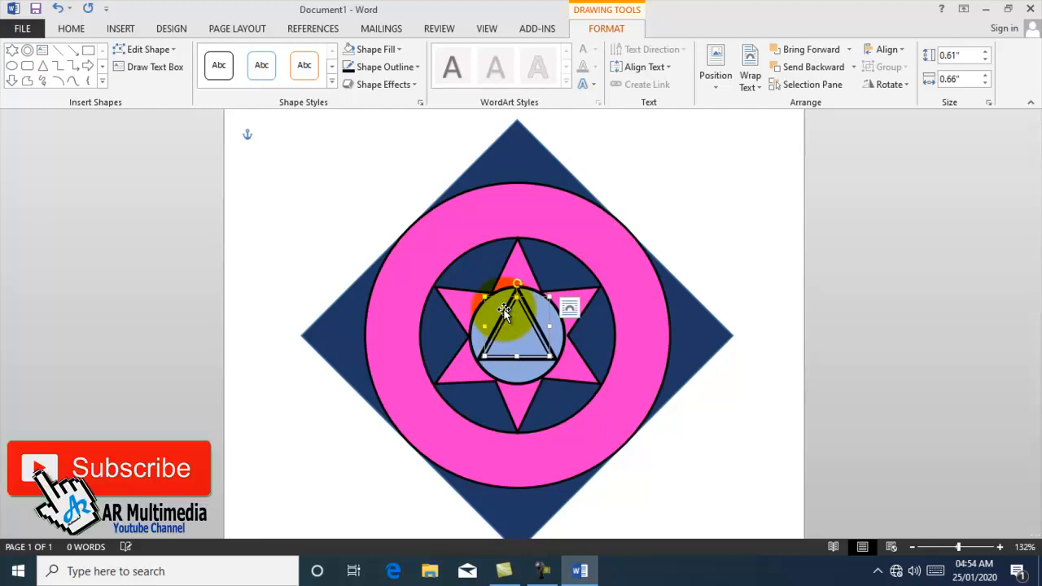
left_click(686, 426)
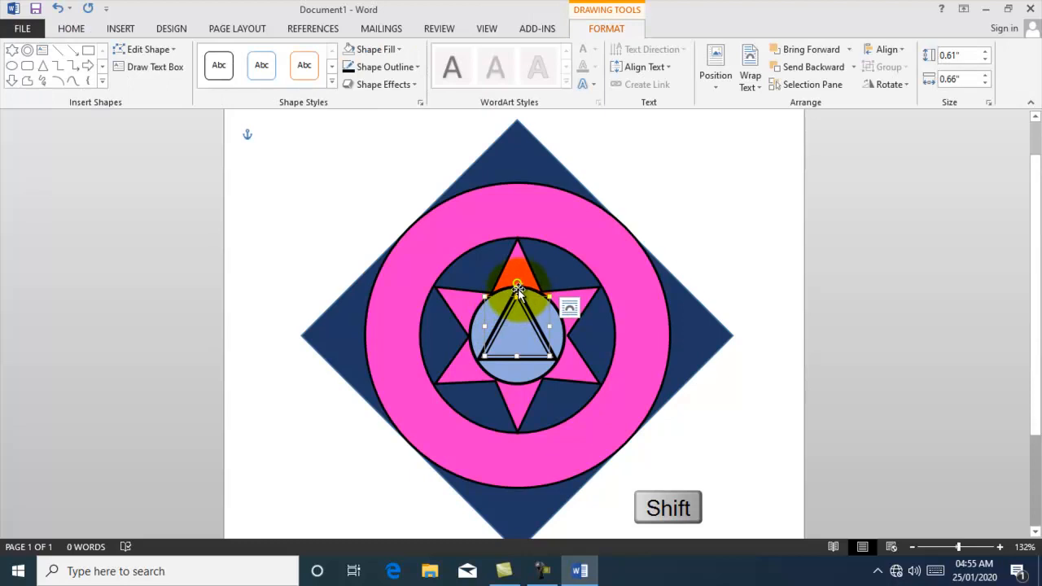
Group both triangles with the pink ring artwork and deselect the group
left_click(518, 289, "shift")
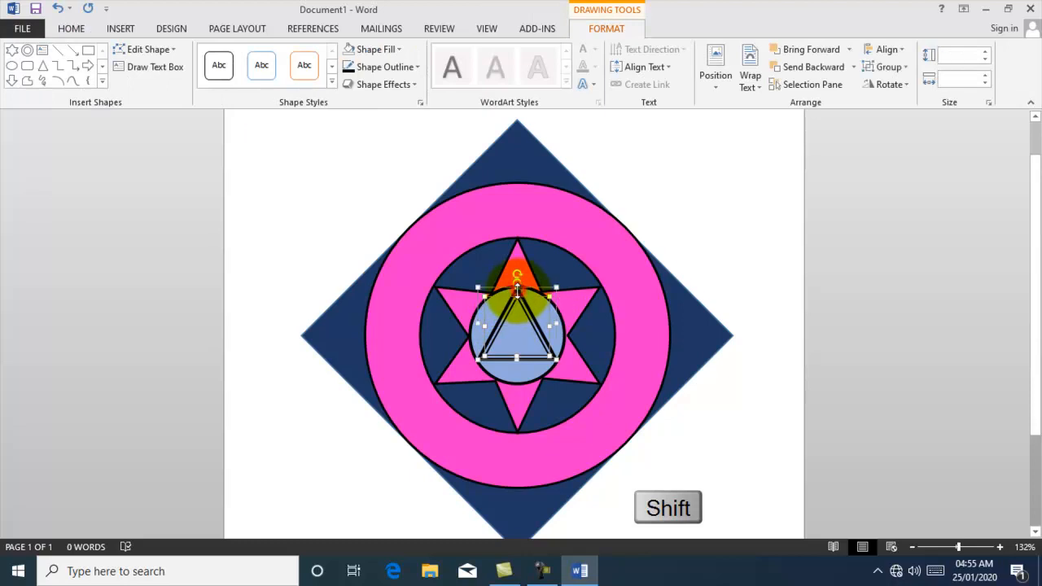
left_click(602, 300, "shift")
left_click(602, 26)
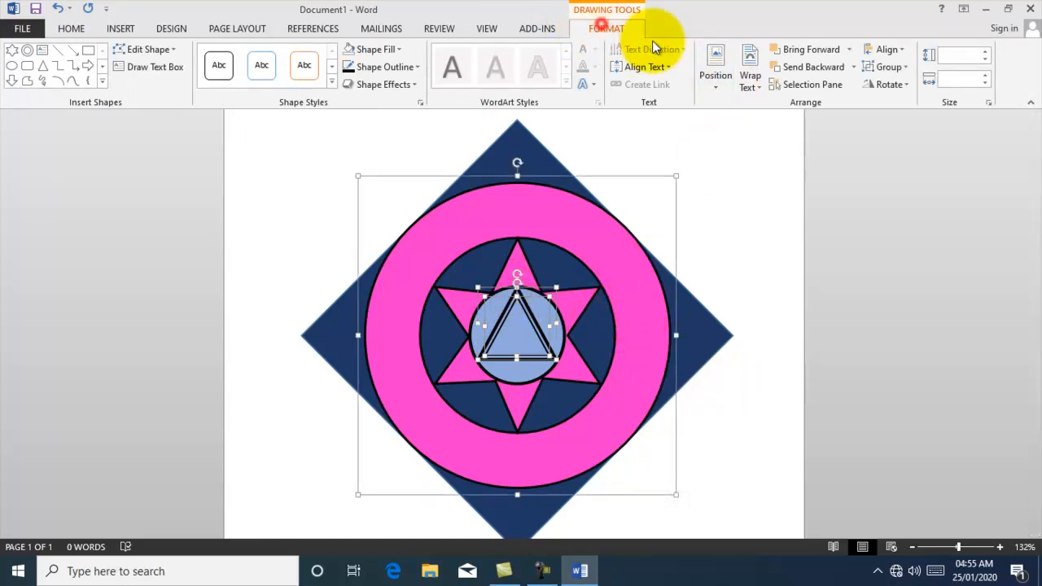
left_click(887, 67)
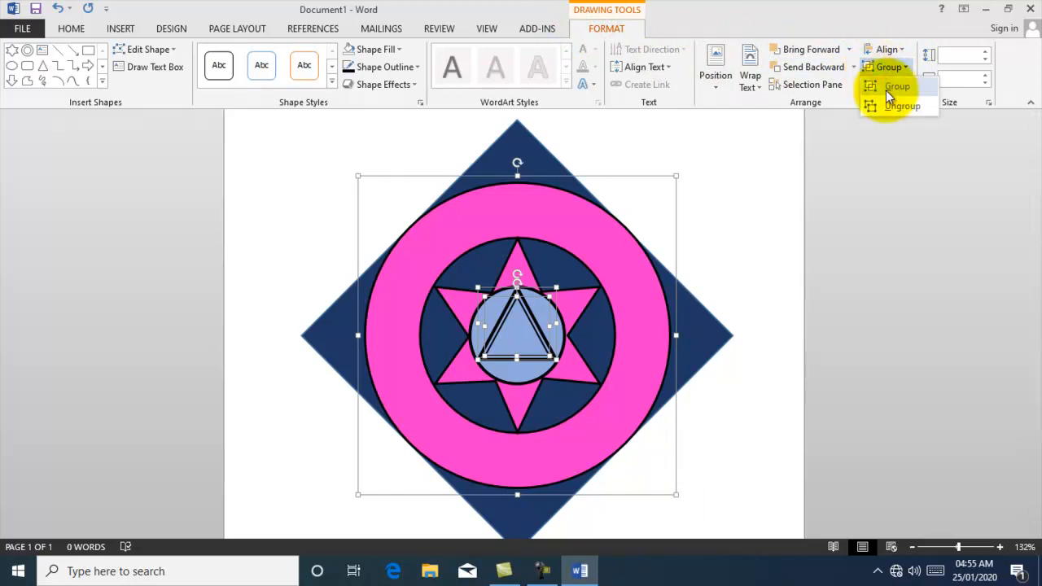
left_click(887, 87)
left_click(773, 374)
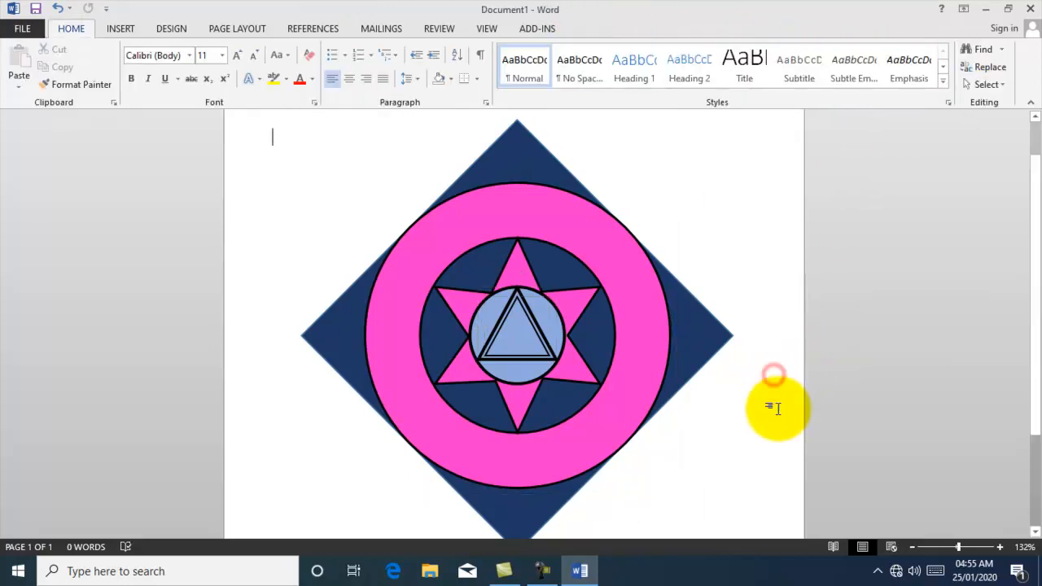
Insert WordArt in the plain black style with the text "AR MULTIMEDIA"
left_click(124, 28)
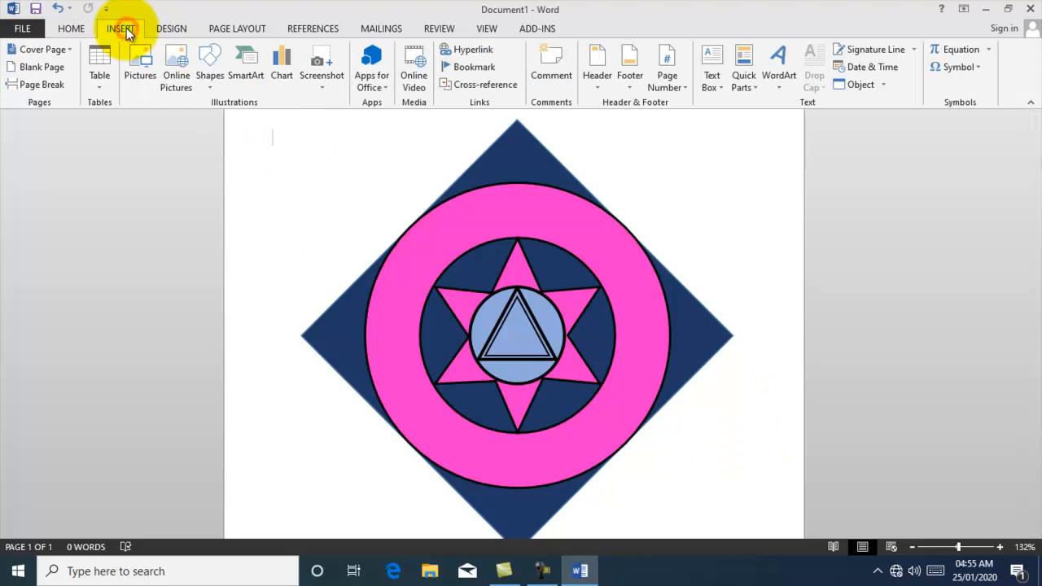
left_click(775, 64)
left_click(780, 121)
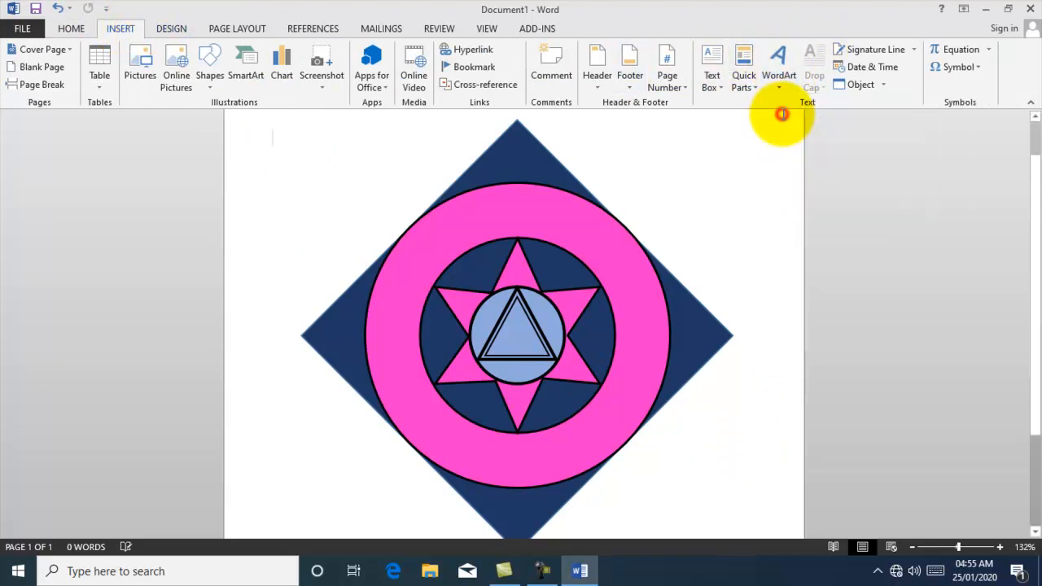
type("AR ")
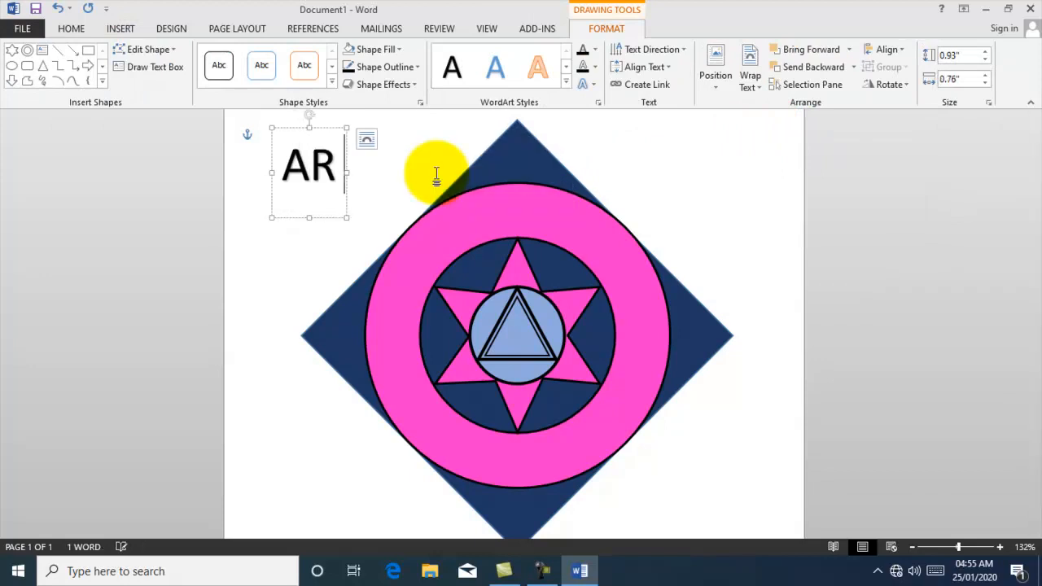
type("MULTIMEDIA")
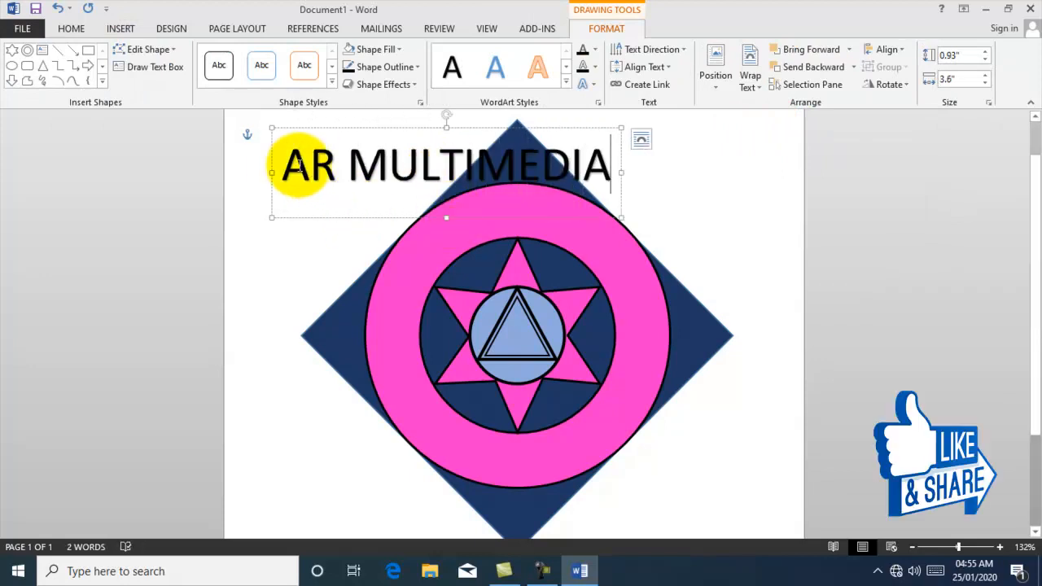
Make the whole "AR MULTIMEDIA" WordArt text bold
left_click_drag(284, 164, 556, 155)
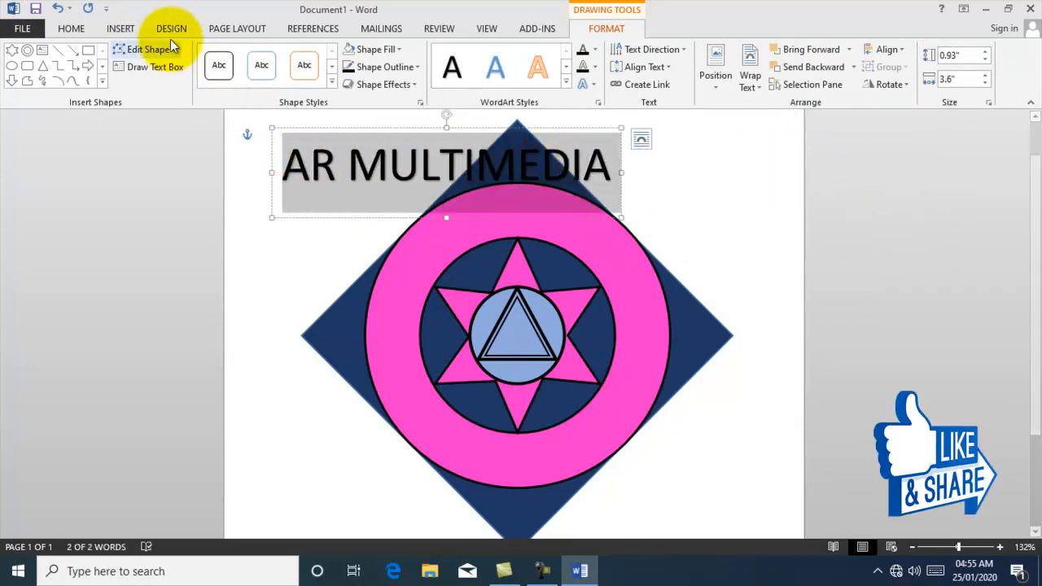
left_click(70, 27)
left_click(133, 78)
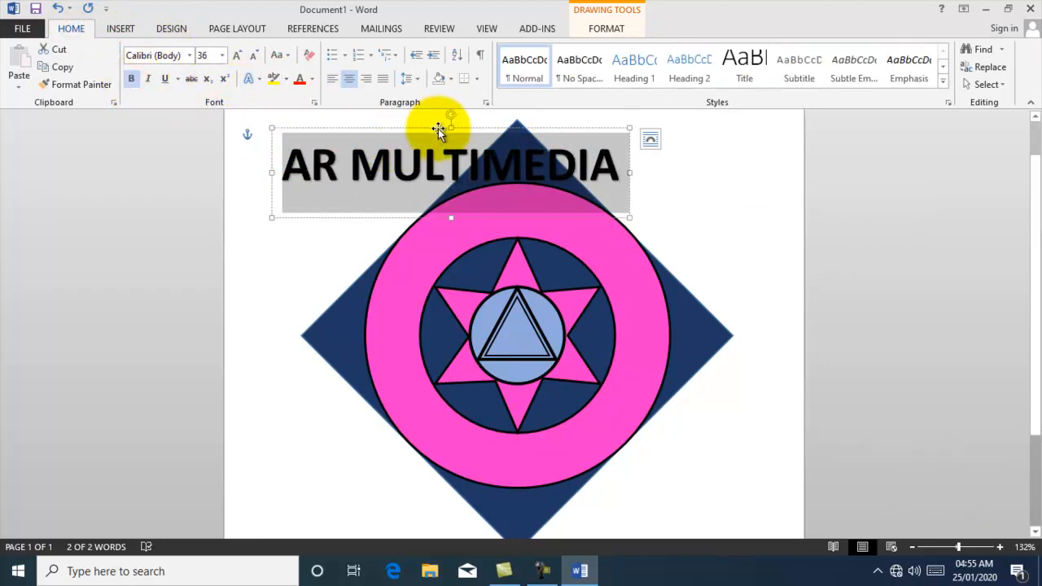
Apply the upward arch Follow Path transform to the "AR MULTIMEDIA" WordArt
left_click(607, 28)
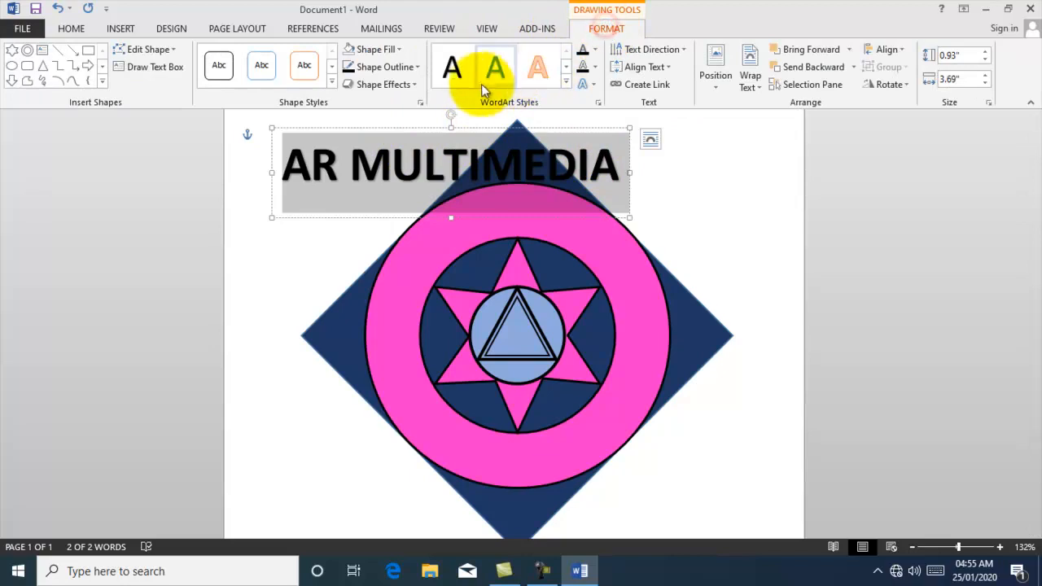
left_click(594, 84)
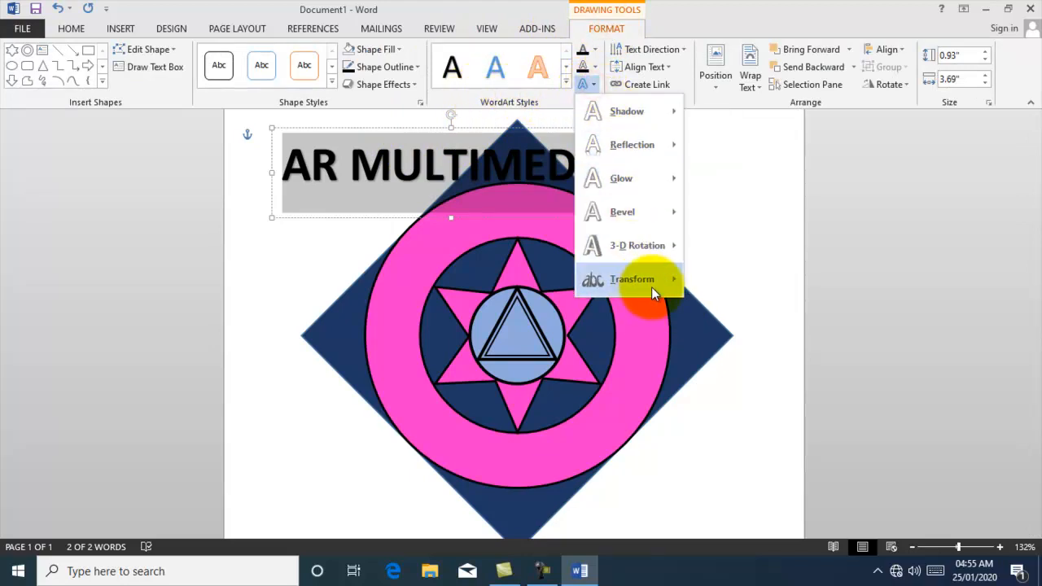
mouse_move(651, 282)
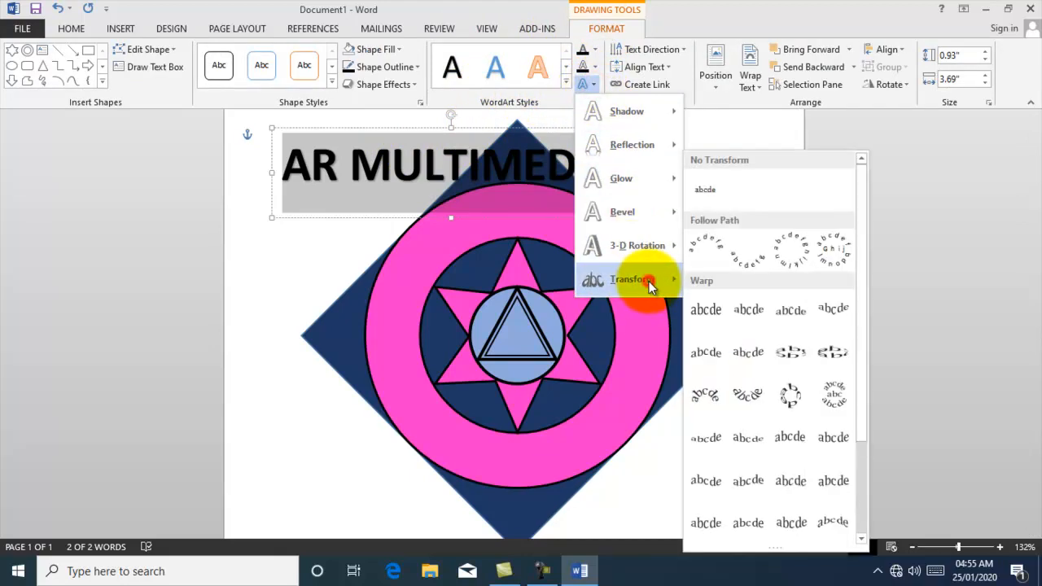
left_click(705, 244)
Move the arched text onto the upper part of the pink ring and enlarge its frame to about 2.57" high by 3.66" wide
left_click_drag(513, 220, 575, 286)
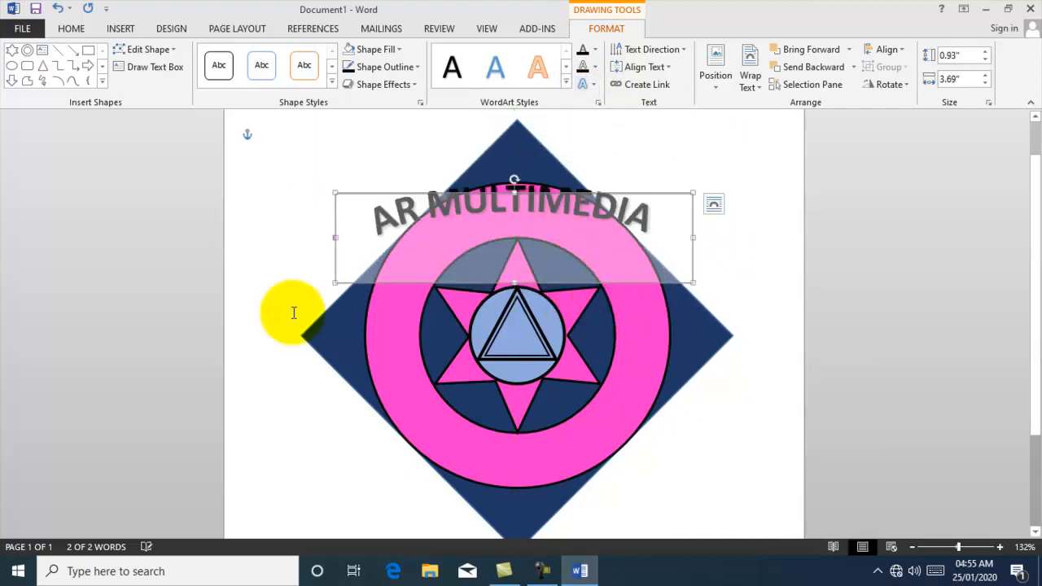
left_click_drag(336, 282, 342, 314)
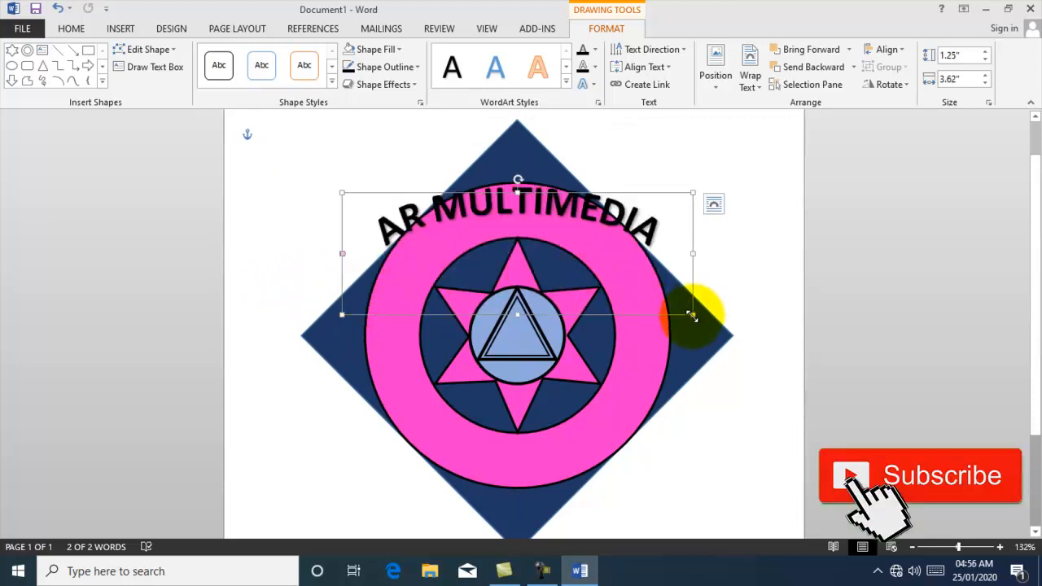
left_click_drag(692, 315, 697, 346)
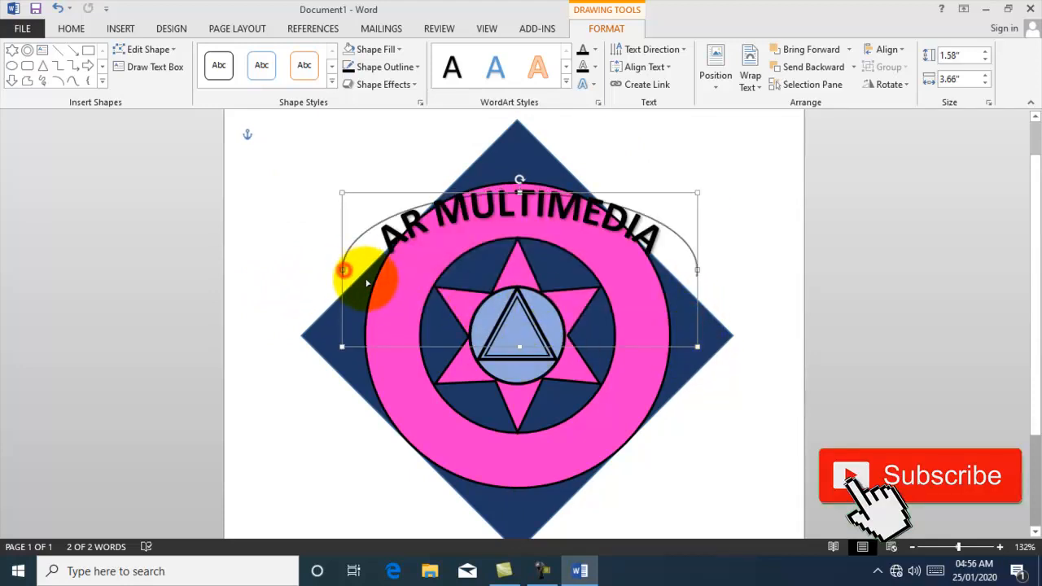
left_click_drag(367, 283, 367, 282)
left_click_drag(520, 346, 519, 405)
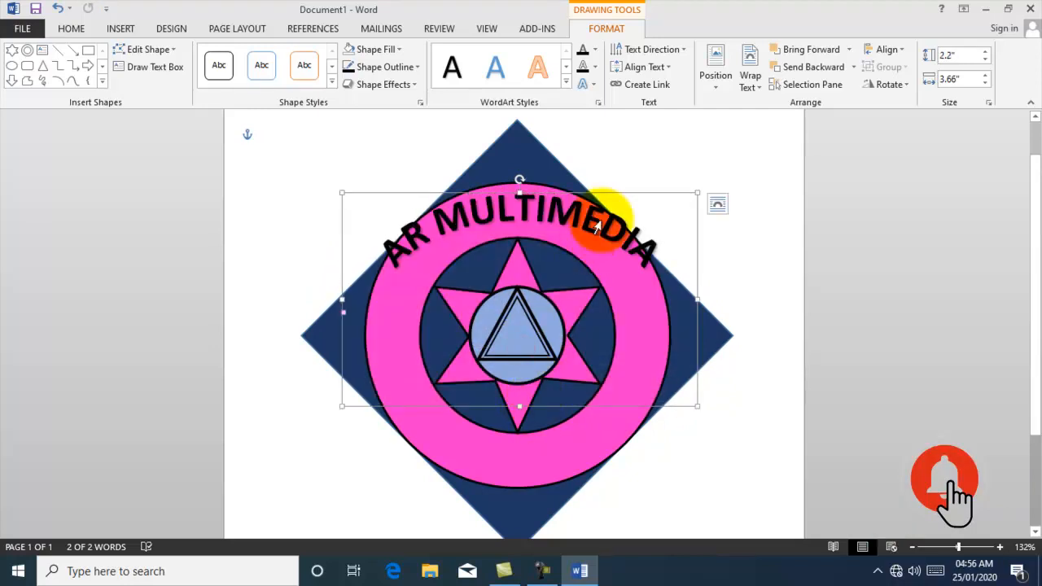
left_click_drag(519, 193, 519, 156)
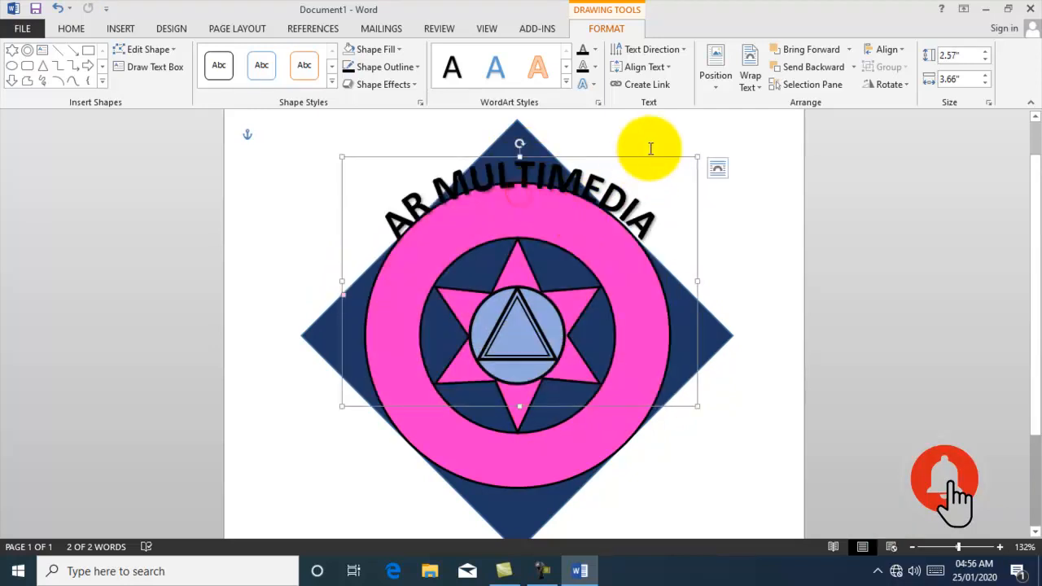
left_click_drag(649, 160, 636, 203)
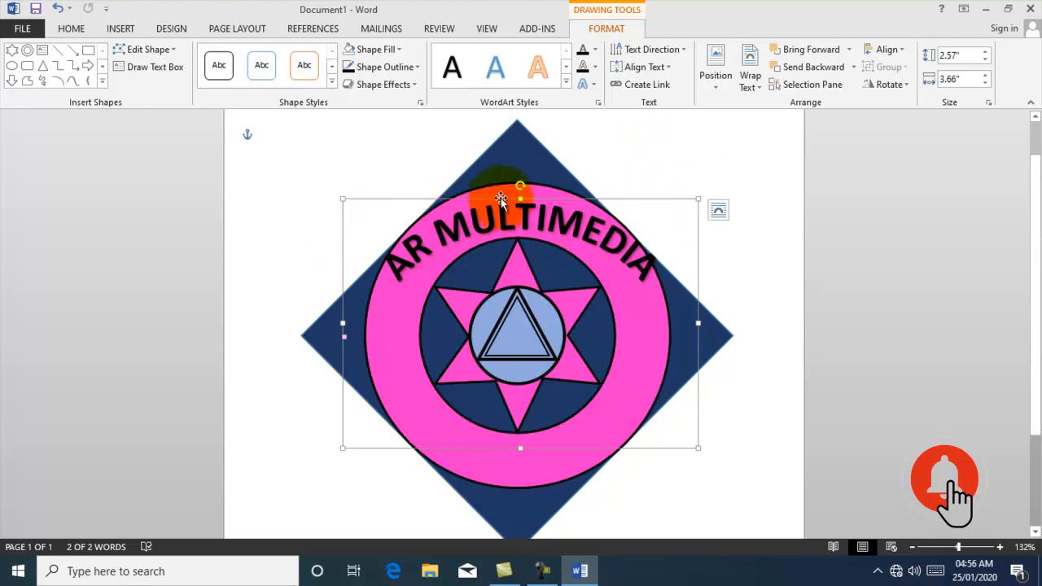
Stretch the arched text's frame to about 4.36" high by 3.62" wide, fit the lettering within the ring's upper band, and deselect it
left_click_drag(520, 198, 520, 168)
left_click_drag(589, 172, 594, 192)
left_click_drag(703, 190, 699, 205)
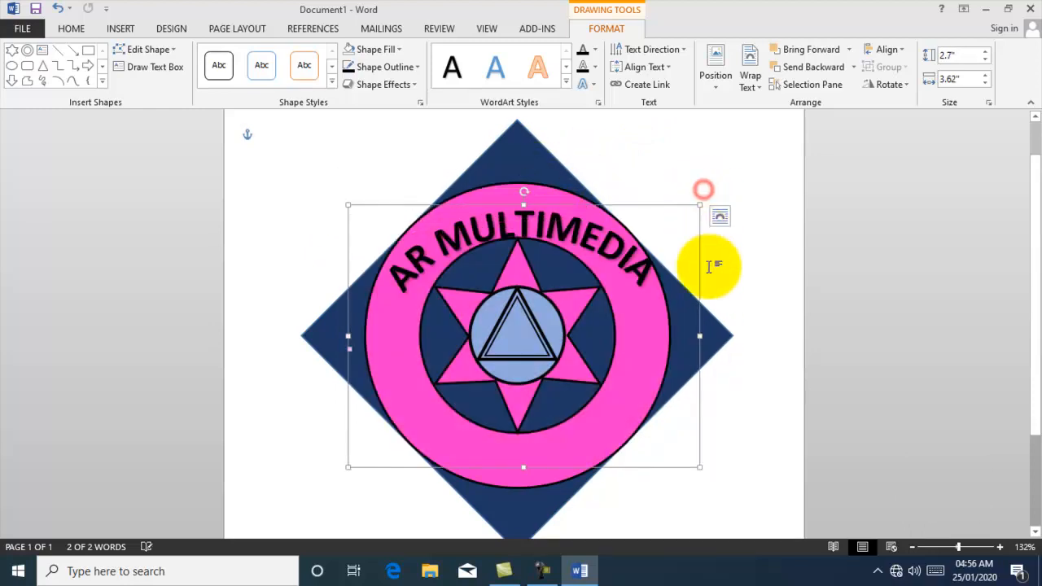
left_click_drag(524, 468, 524, 490)
scroll(675, 405, "up", 3)
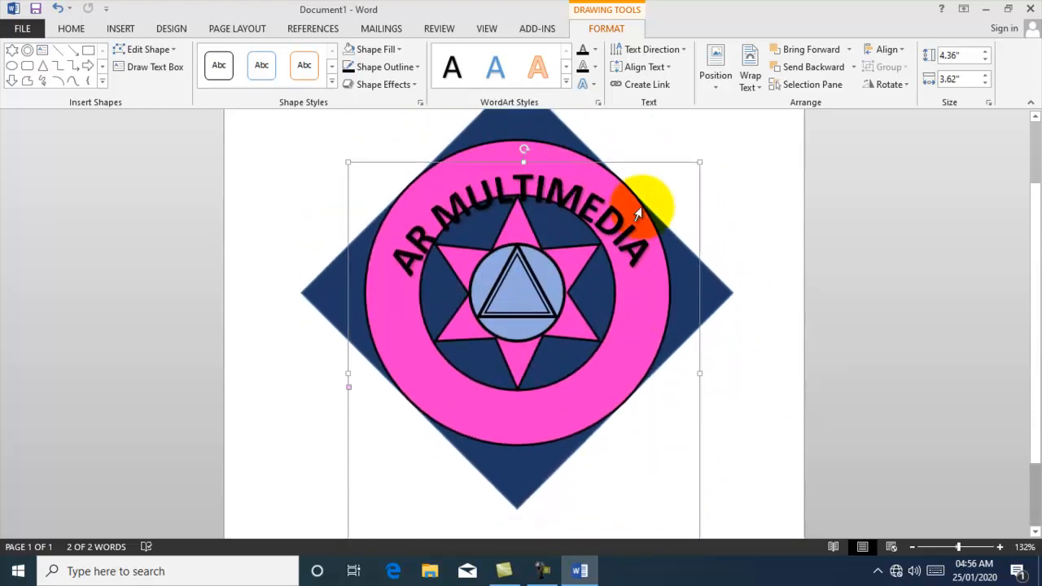
mouse_move(656, 163)
left_mouse_down()
mouse_move(651, 154)
mouse_move(784, 181)
left_mouse_up()
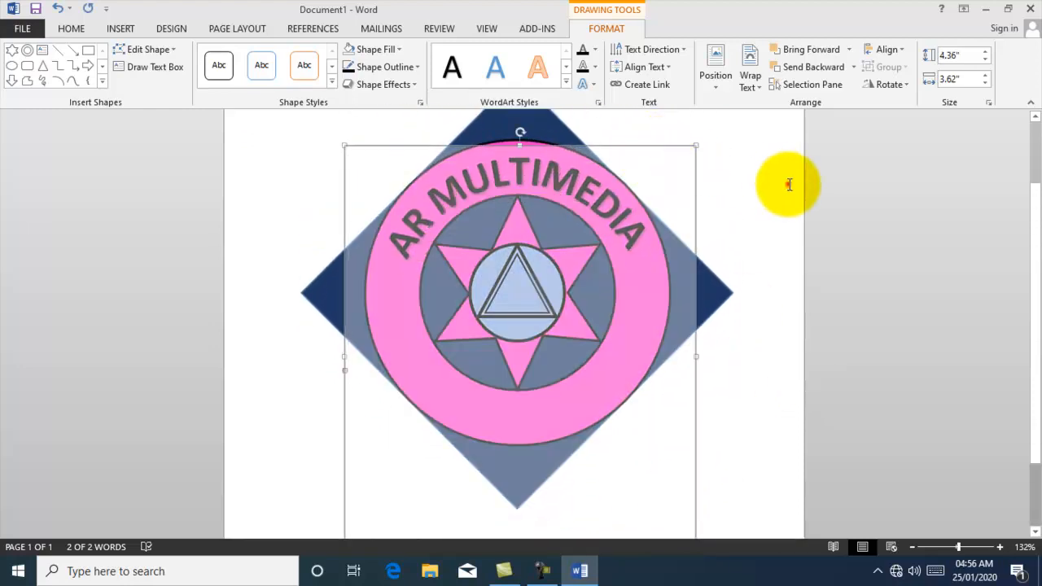
left_click(786, 182)
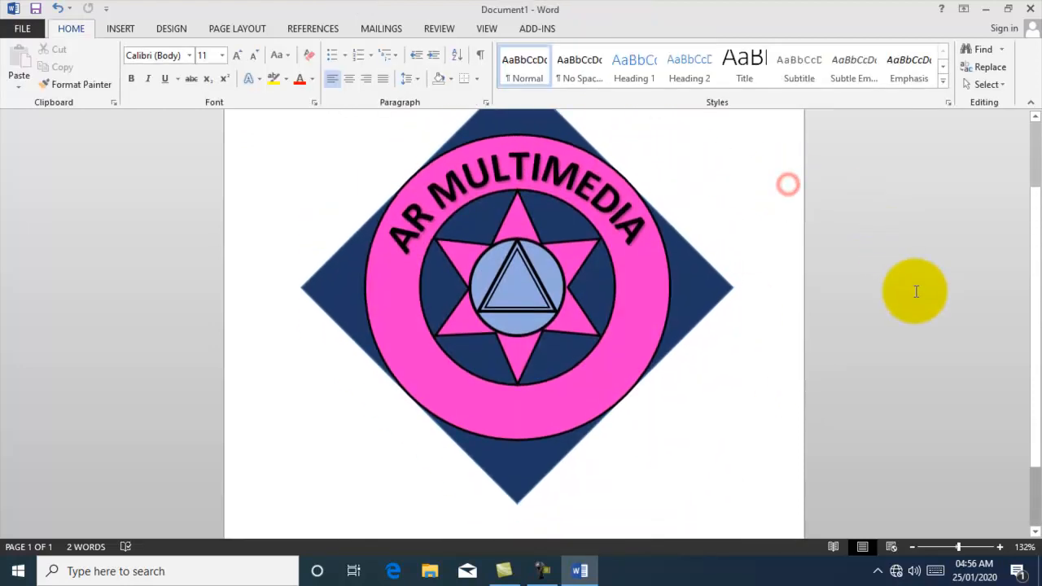
Duplicate the arched "AR MULTIMEDIA" WordArt and move the copy down over the star, clear of the original lettering
double_click(549, 173)
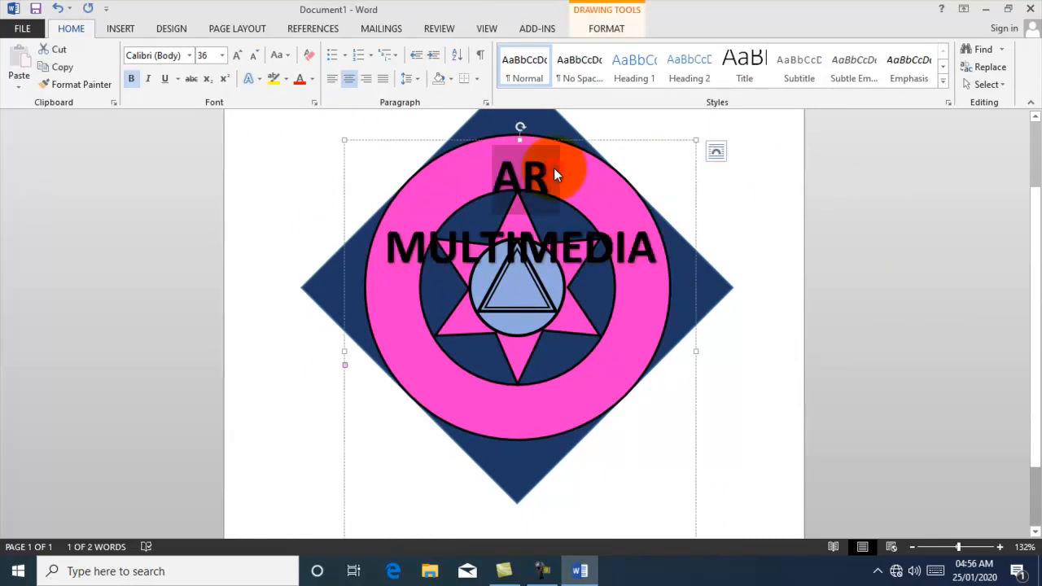
left_click(642, 141)
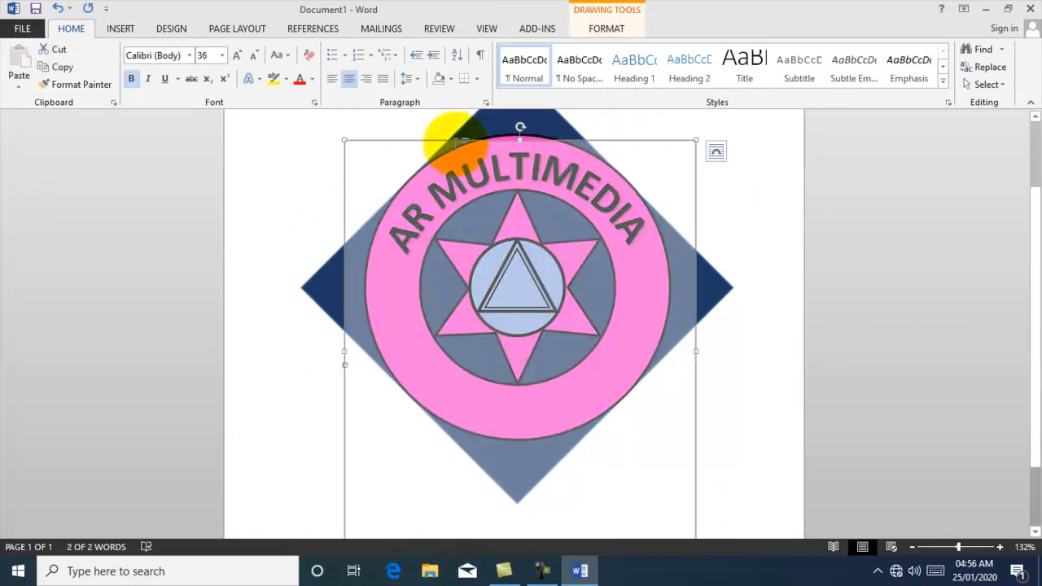
left_click(62, 67)
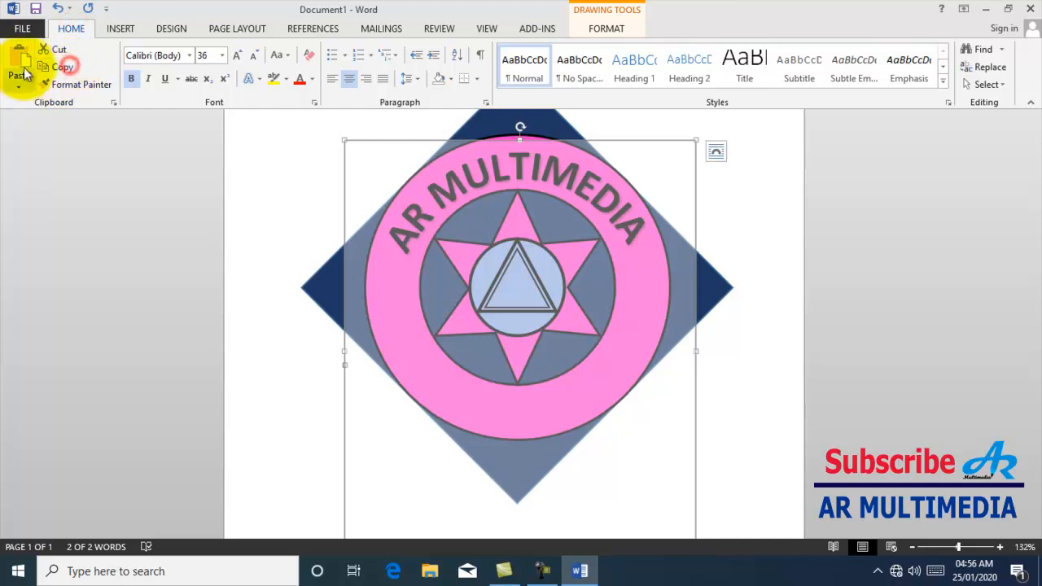
left_click(20, 61)
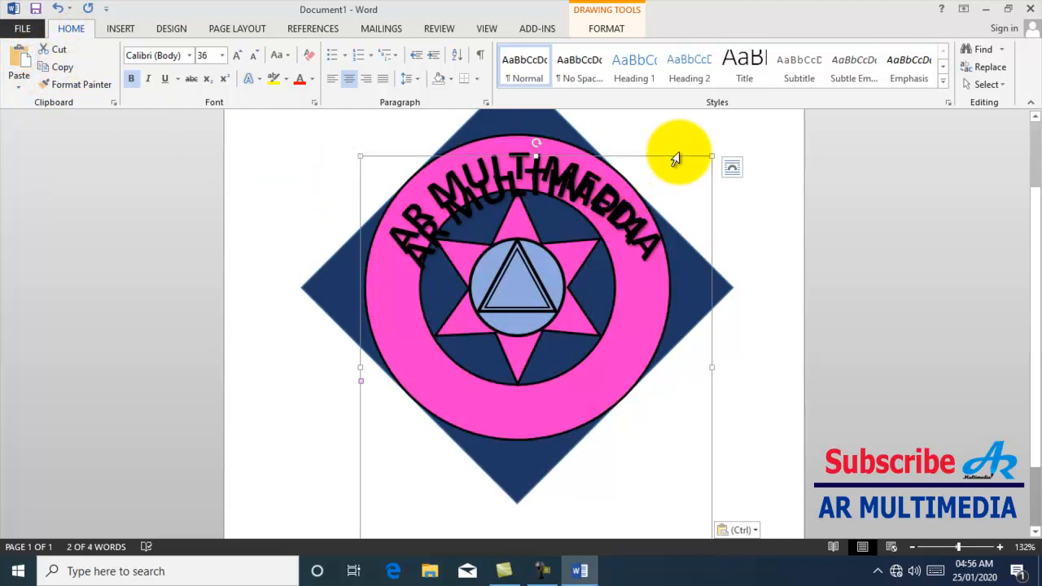
left_click_drag(680, 159, 694, 232)
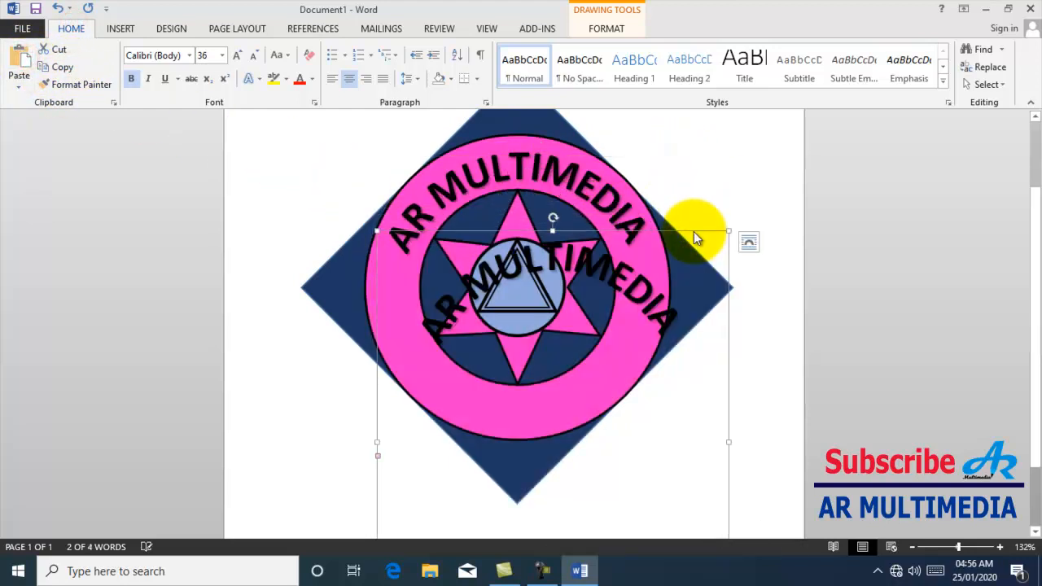
Replace the duplicated WordArt's wording with "COMPUTER TRAINING INSTITUTE"
left_click(609, 28)
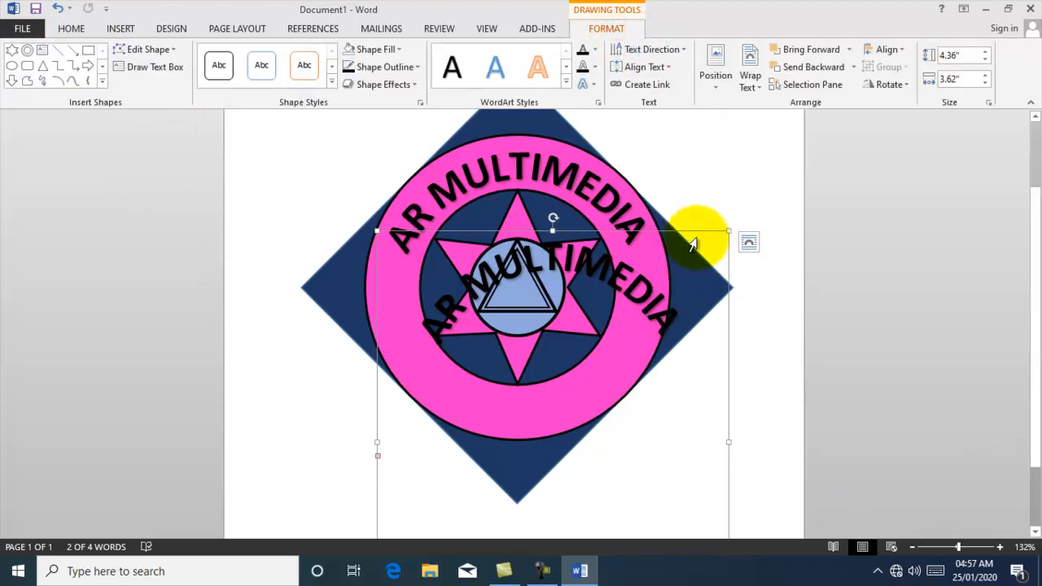
left_click_drag(697, 234, 697, 233)
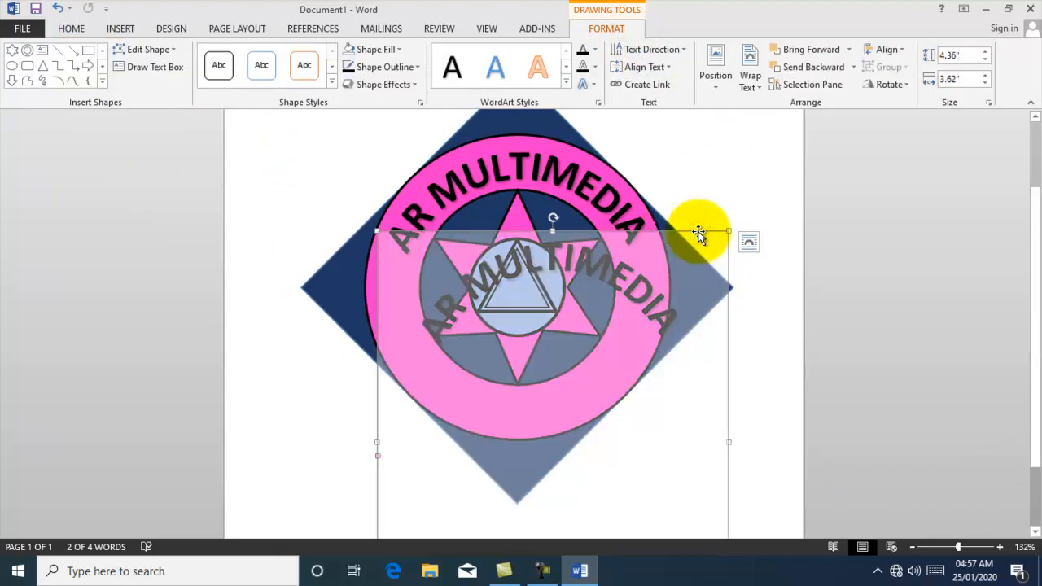
left_click_drag(690, 346, 371, 246)
type("COMP")
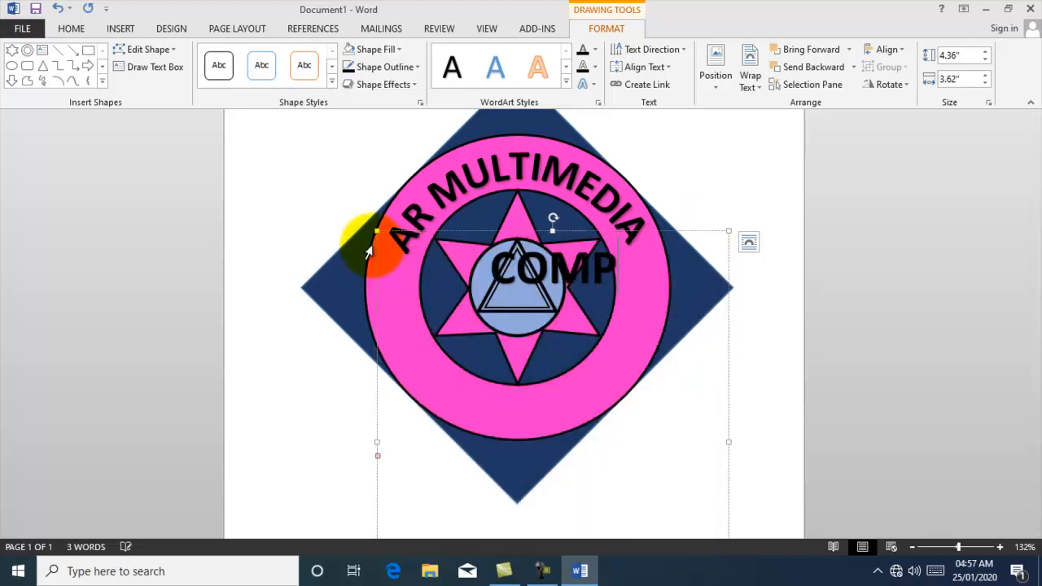
type("UTER TRAINING INSTITUTE")
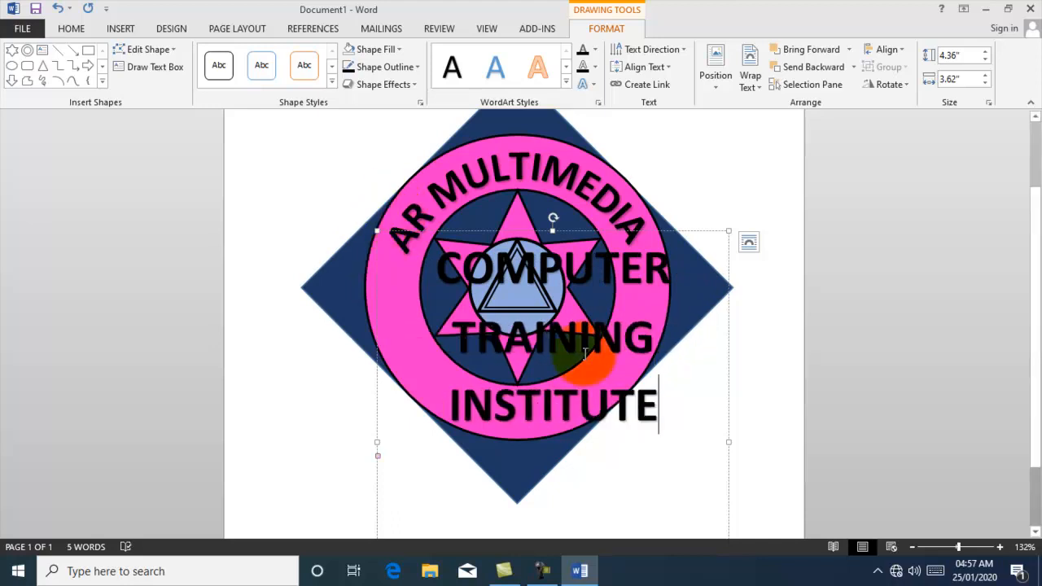
Set the font size of the whole "COMPUTER TRAINING INSTITUTE" text to 24
left_click_drag(661, 403, 387, 248)
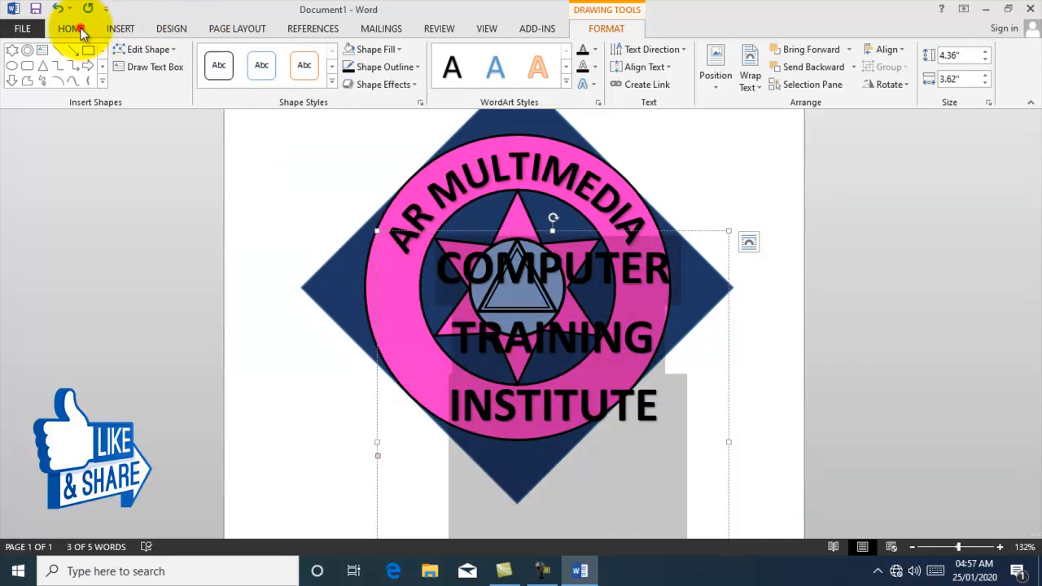
left_click(71, 29)
left_click(222, 55)
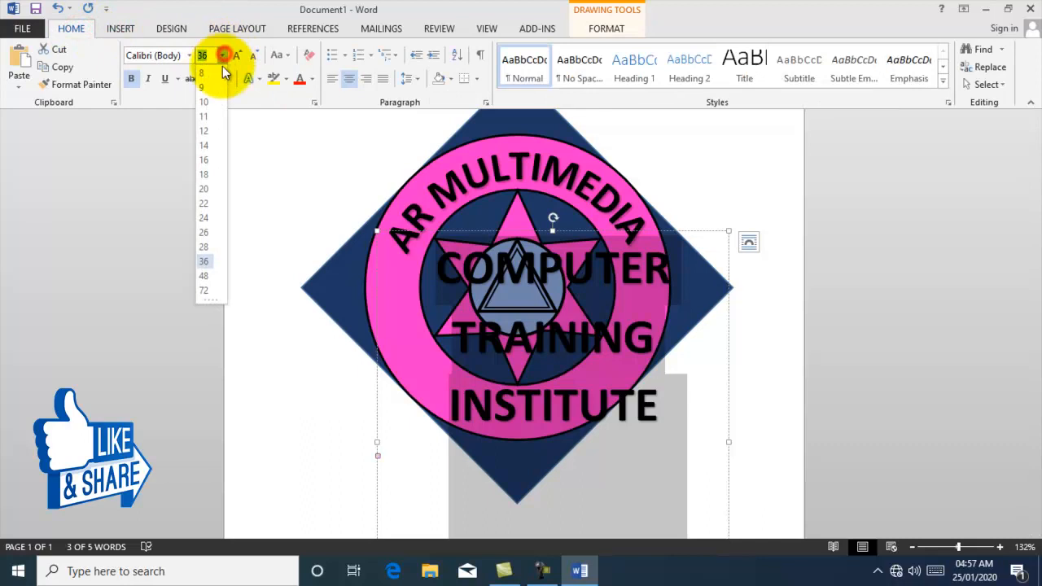
left_click(209, 219)
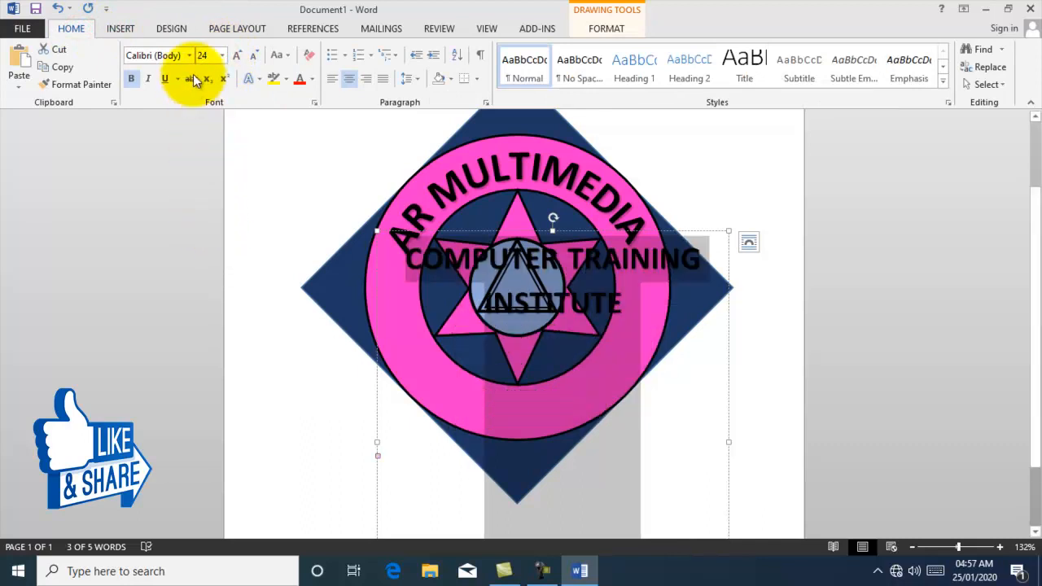
Apply the downward arch Follow Path transform to the "COMPUTER TRAINING INSTITUTE" WordArt
left_click(604, 28)
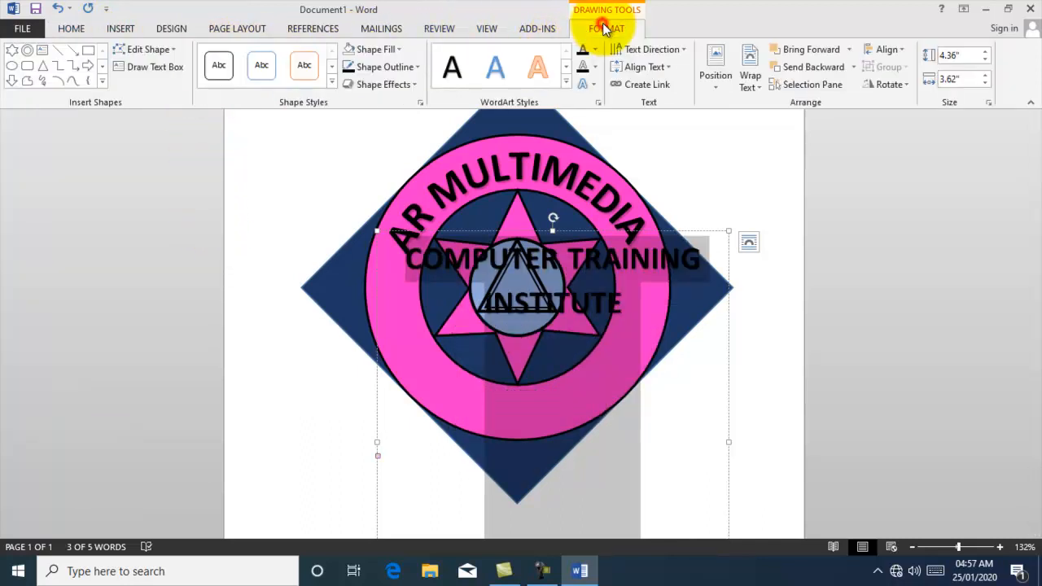
left_click(595, 85)
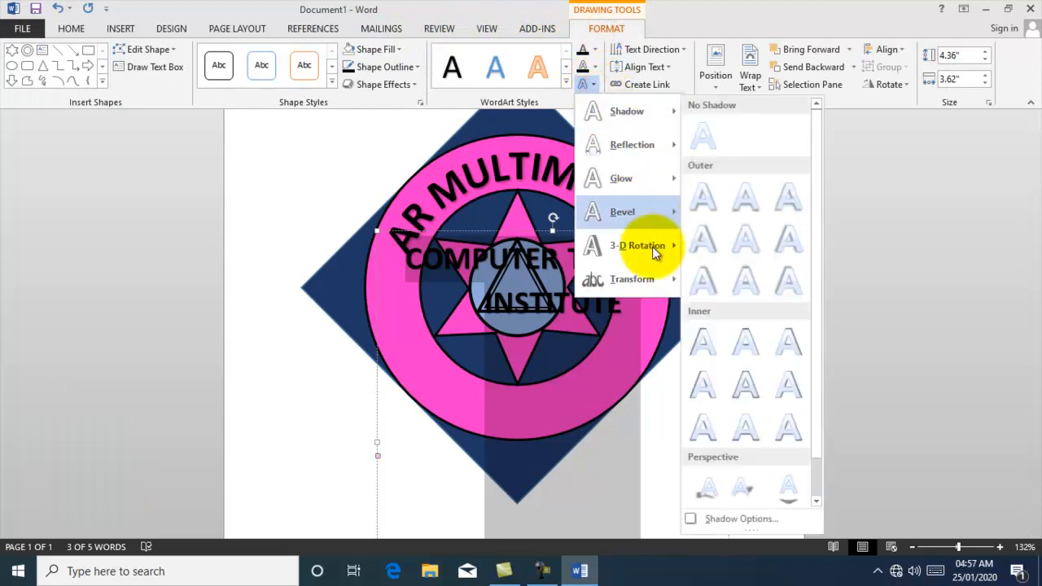
left_click(661, 285)
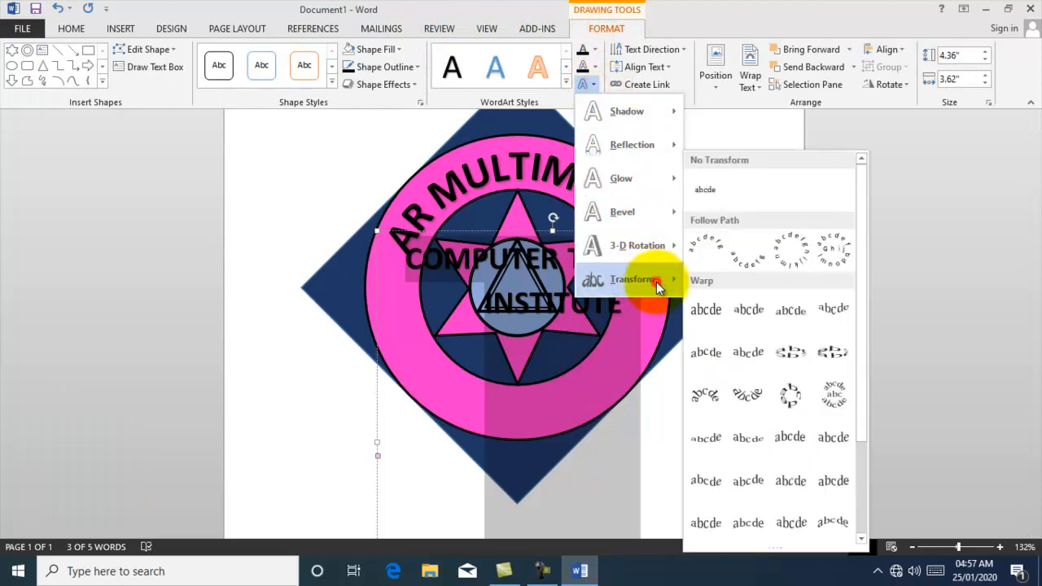
left_click(745, 266)
Shrink the "COMPUTER TRAINING INSTITUTE" frame to about 3.23" high by 3.06" wide and move its lettering onto the pink ring's lower band
left_click_drag(708, 229, 707, 137)
left_click_drag(724, 491, 709, 377)
scroll(760, 214, "up", 1)
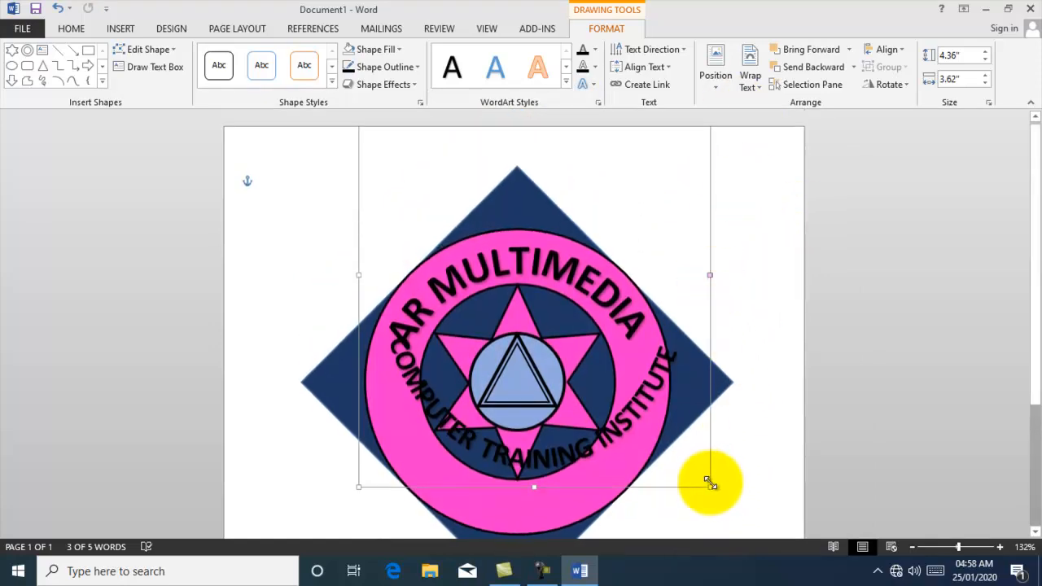
left_click_drag(710, 488, 655, 378)
left_click_drag(655, 161, 661, 309)
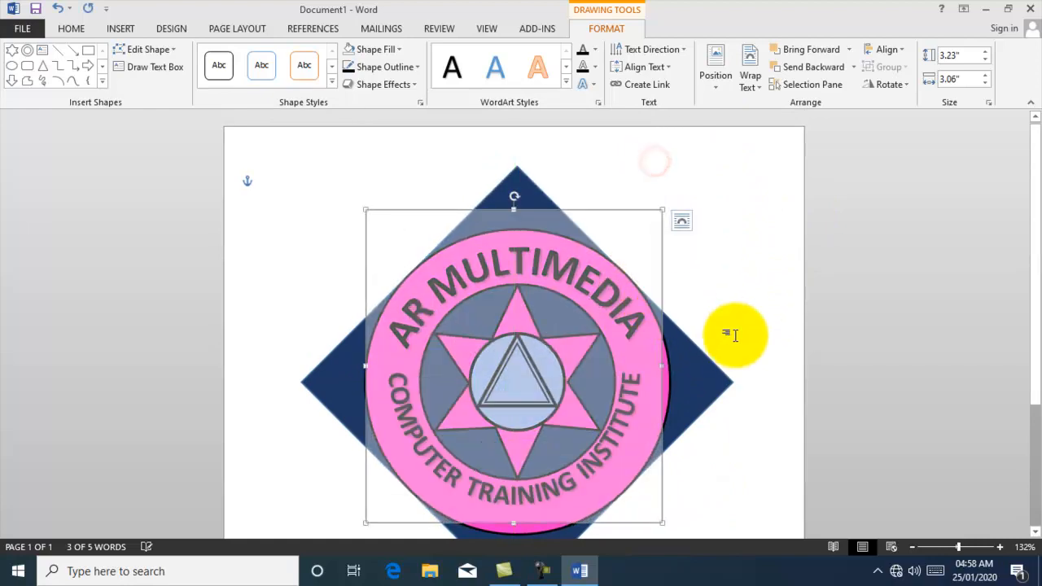
Centre the lower arched text on the ring, widen its frame to about 3.13", and deselect it
scroll(735, 334, "down", 2)
left_click_drag(662, 186, 666, 200)
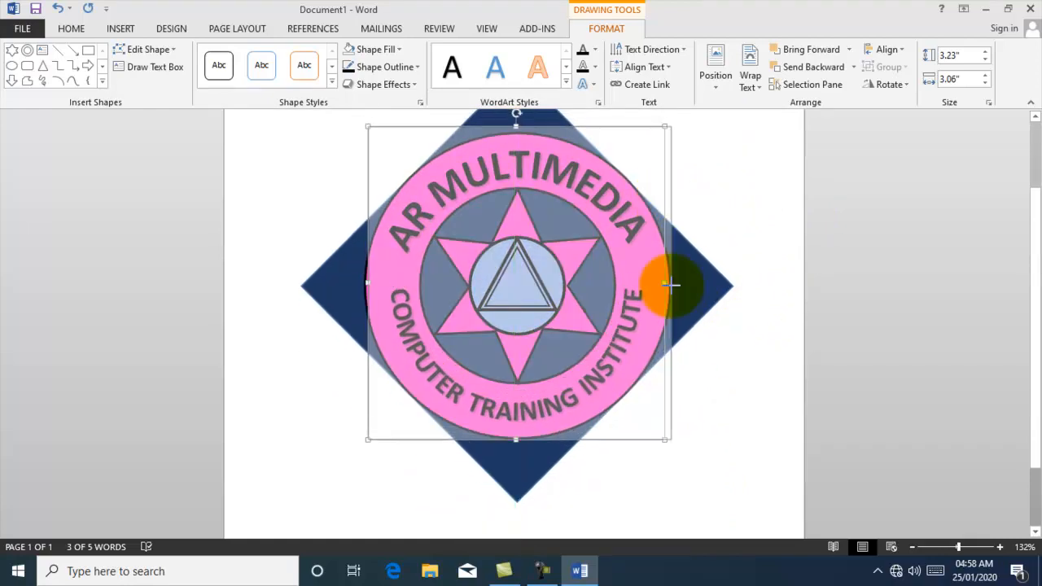
key("ctrl+z")
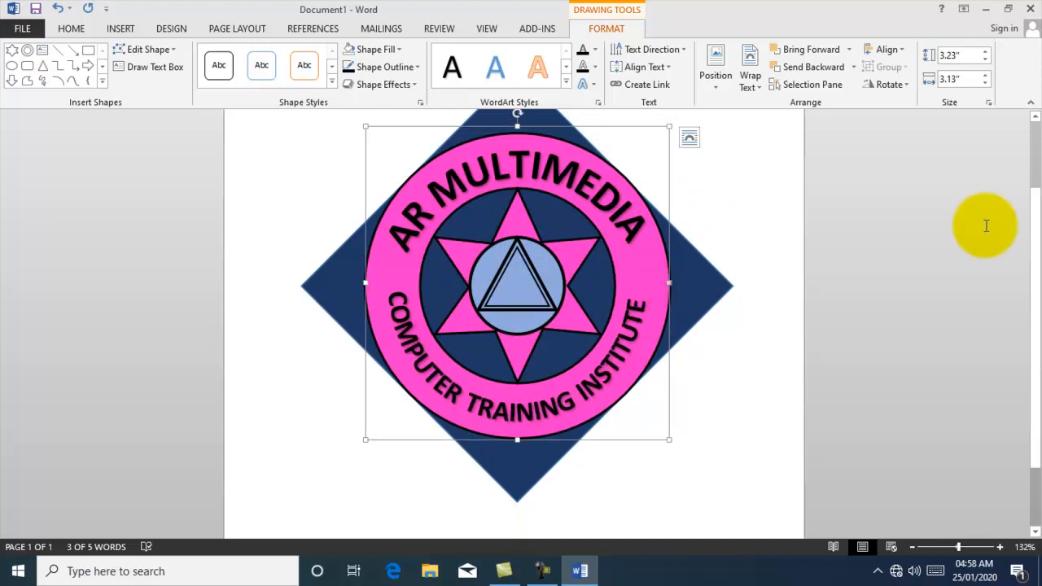
left_click(876, 268)
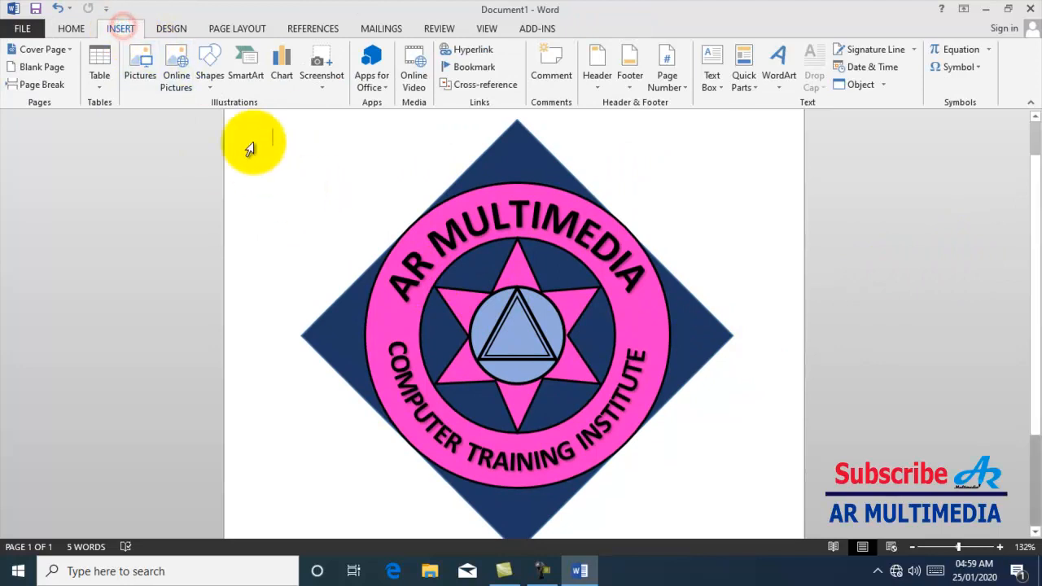
Draw a 6-point star about 0.35" high by 0.29" wide on the ring's left side, between the two arched texts
left_click(210, 89)
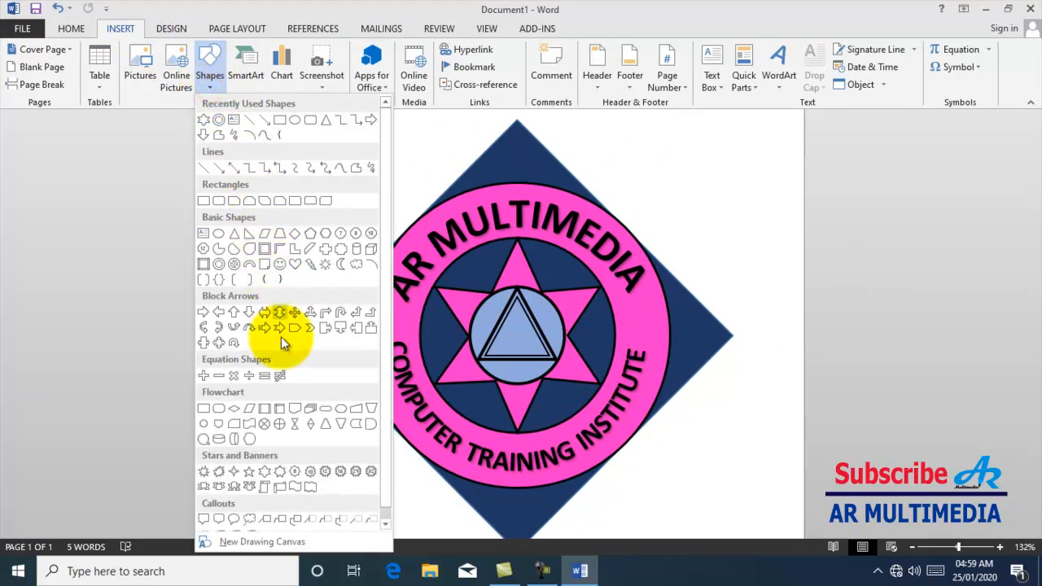
left_click(264, 471)
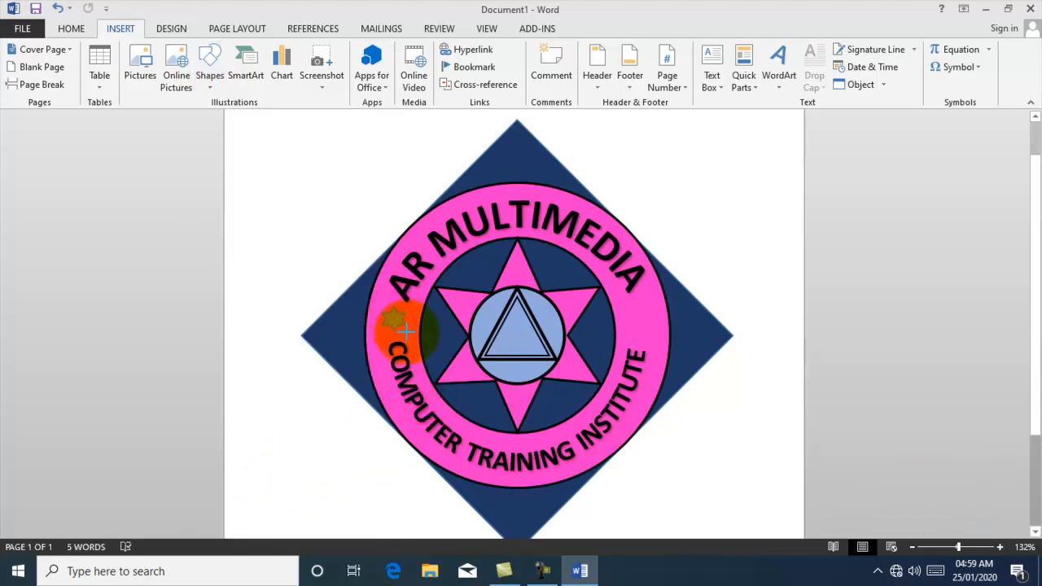
left_click_drag(408, 337, 411, 338)
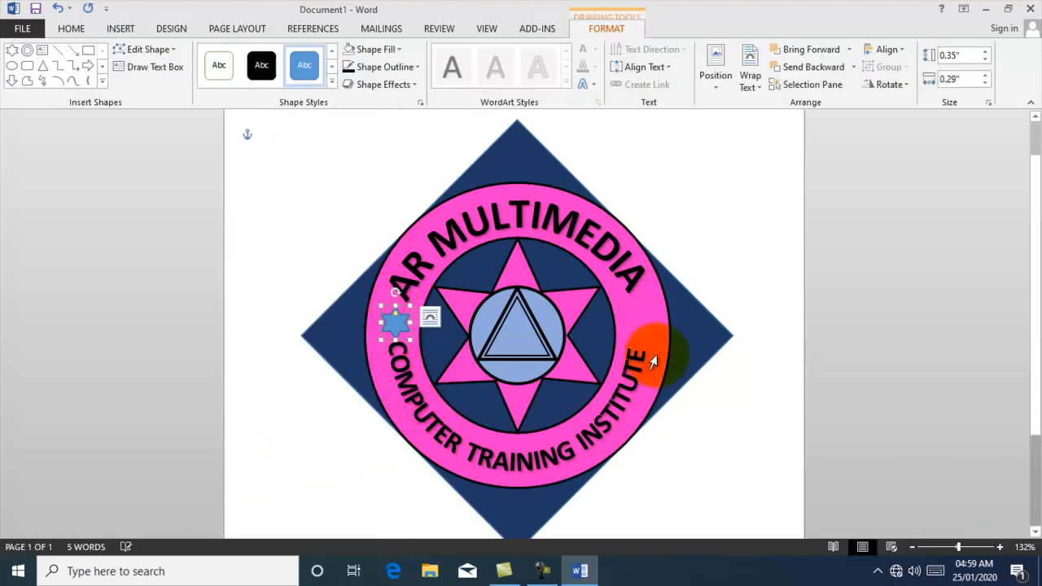
Give the small star a white fill and no outline
left_click(400, 47)
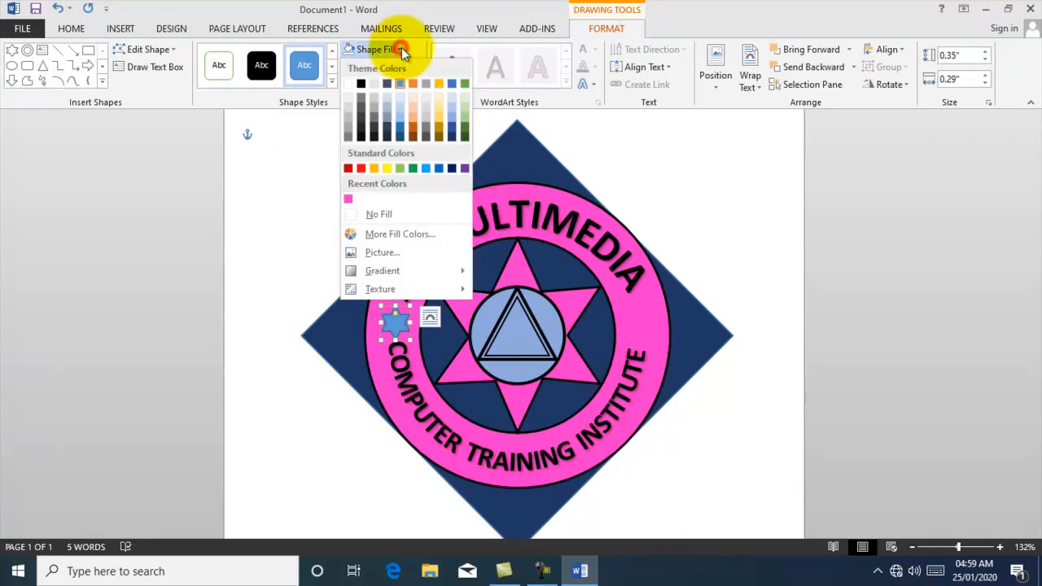
left_click(355, 81)
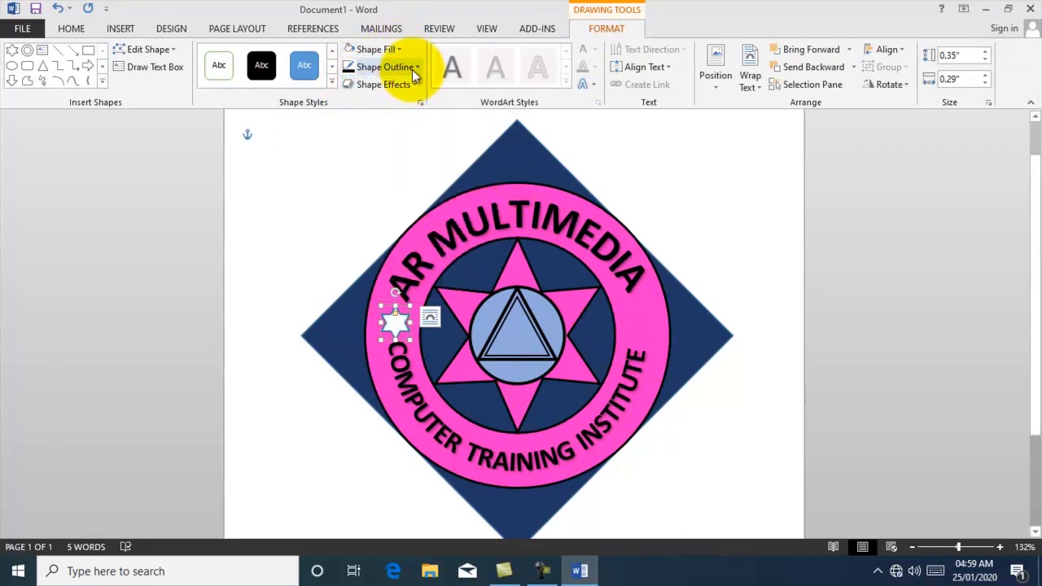
left_click(416, 67)
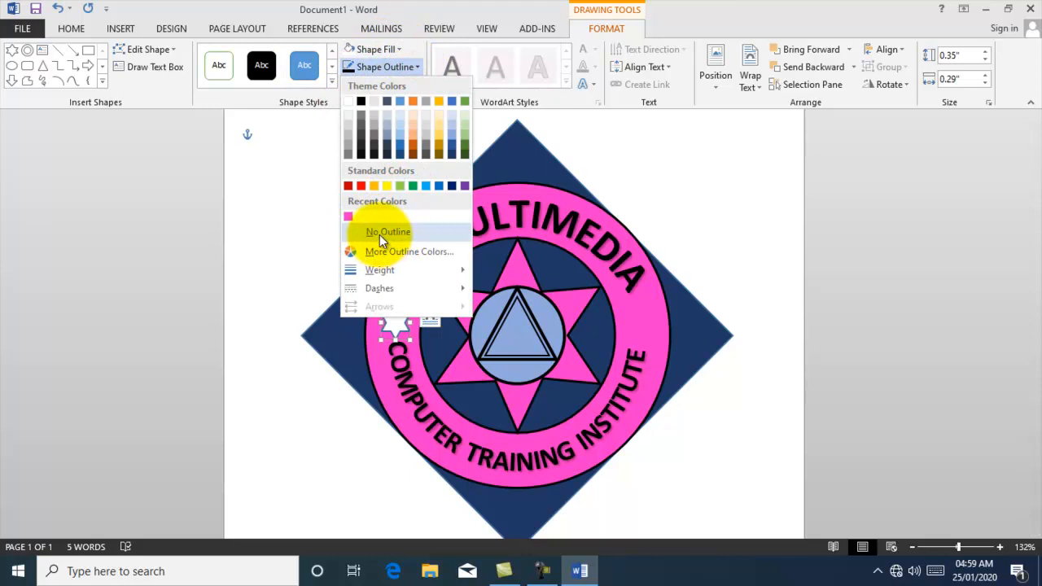
left_click(385, 232)
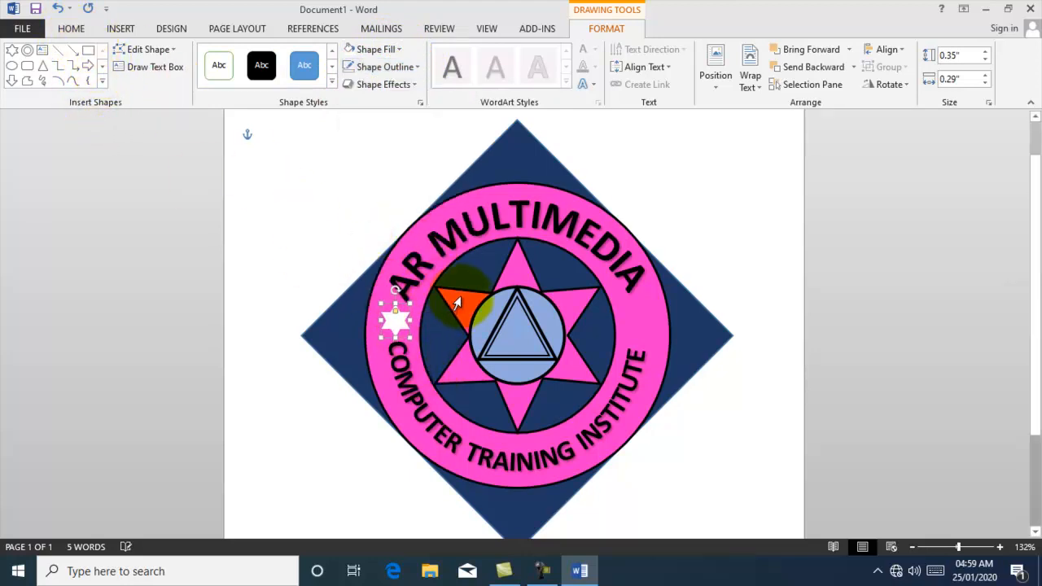
Duplicate the small white star, place the copy at the matching spot on the ring's right side, and deselect it
left_click(71, 28)
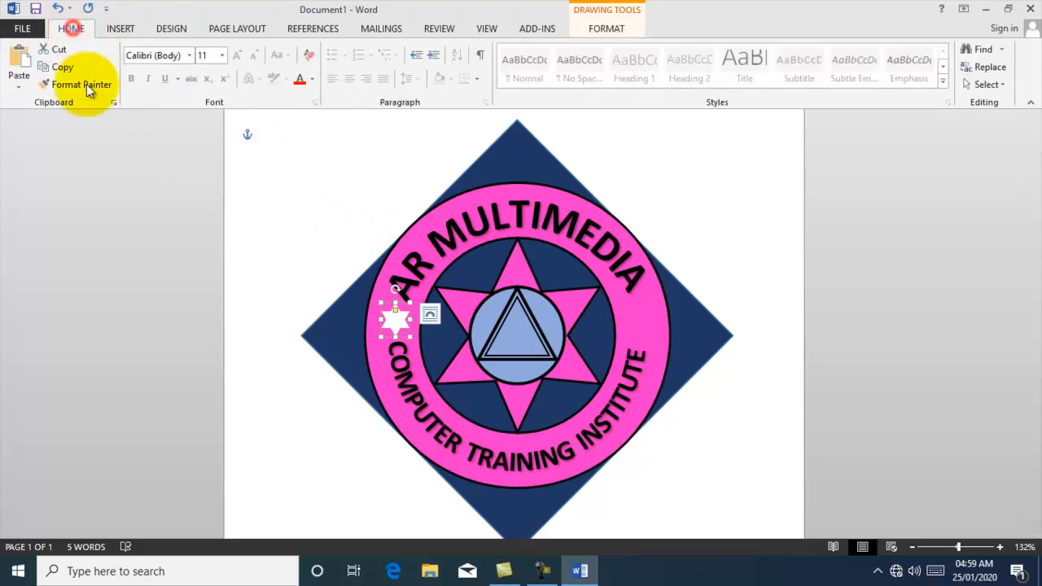
left_click(68, 68)
left_click(19, 73)
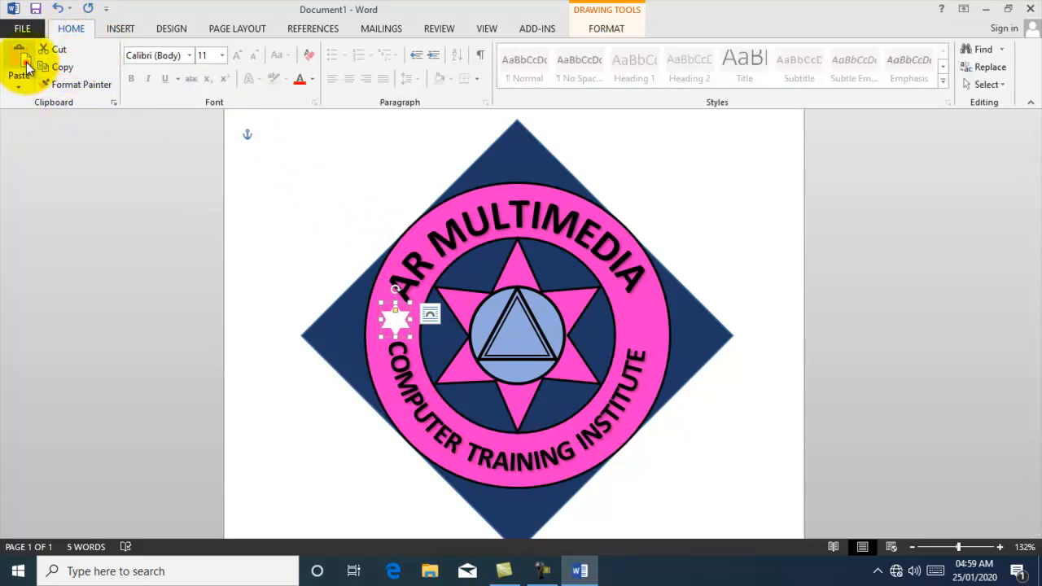
left_click(416, 346)
left_click_drag(417, 346, 644, 318)
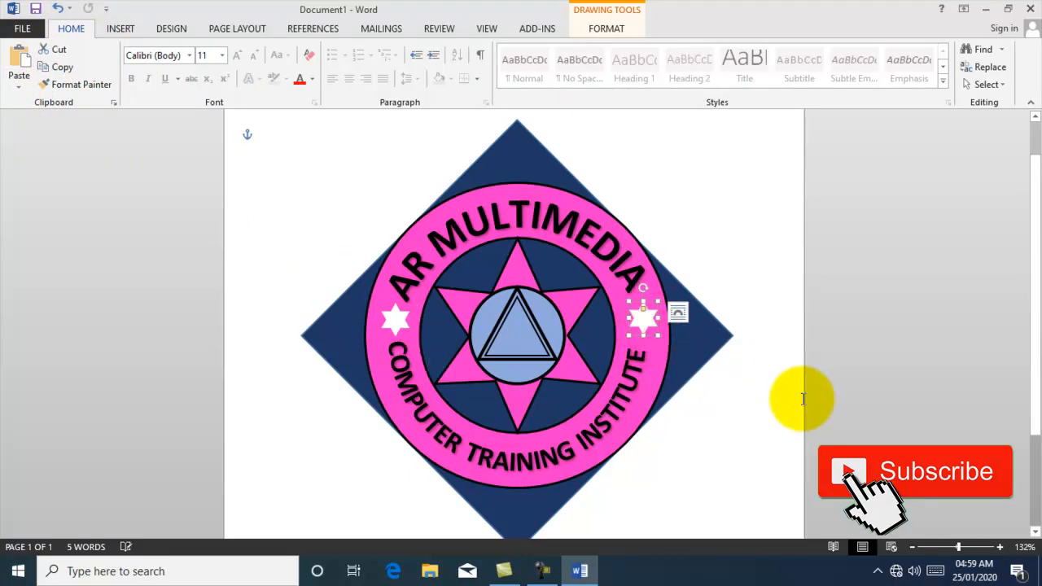
left_click(874, 416)
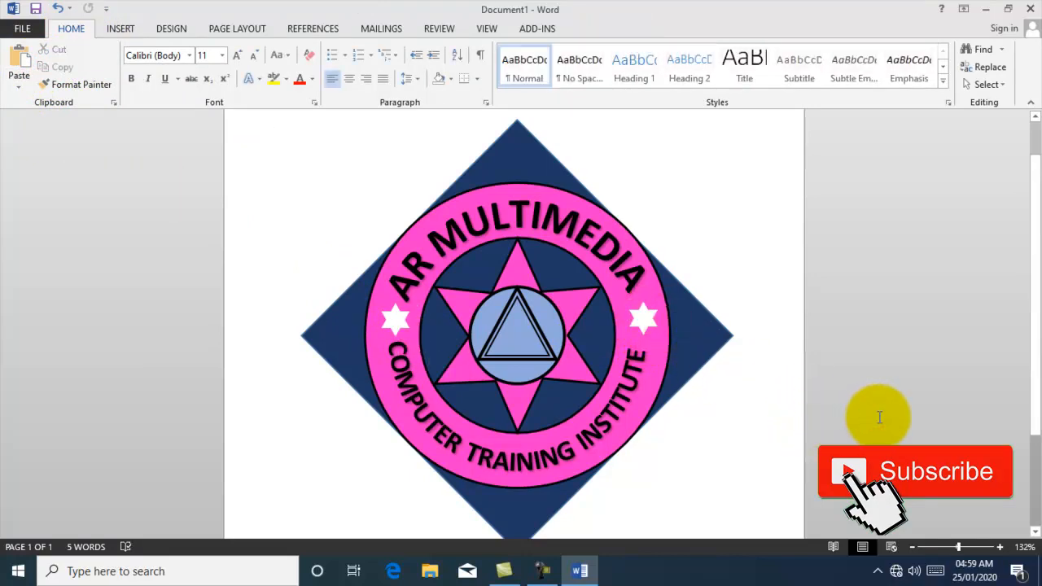
Insert a new WordArt in the plain black fill style reading "GRAPHICS"
left_click(120, 30)
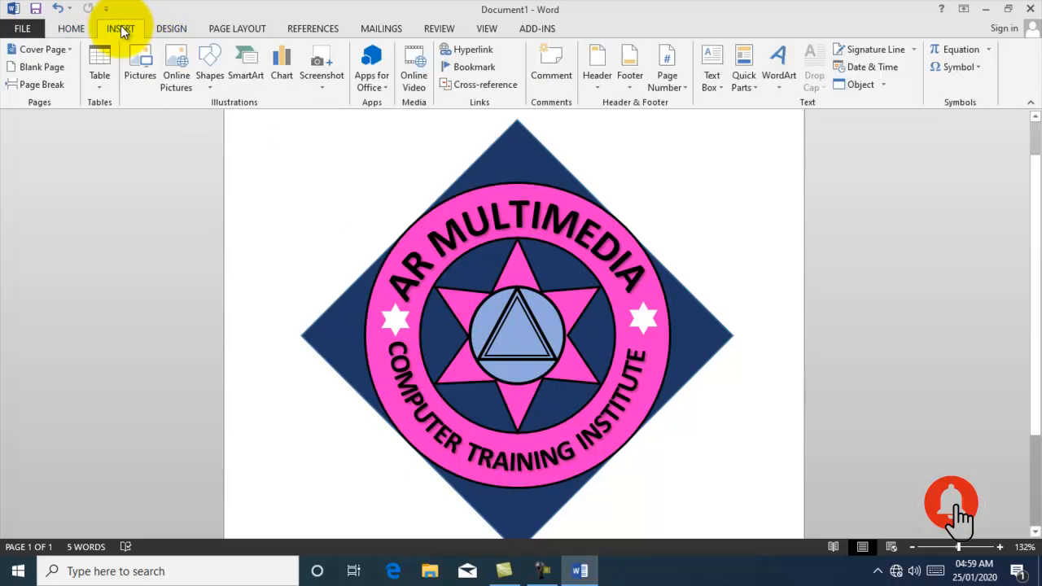
left_click(779, 65)
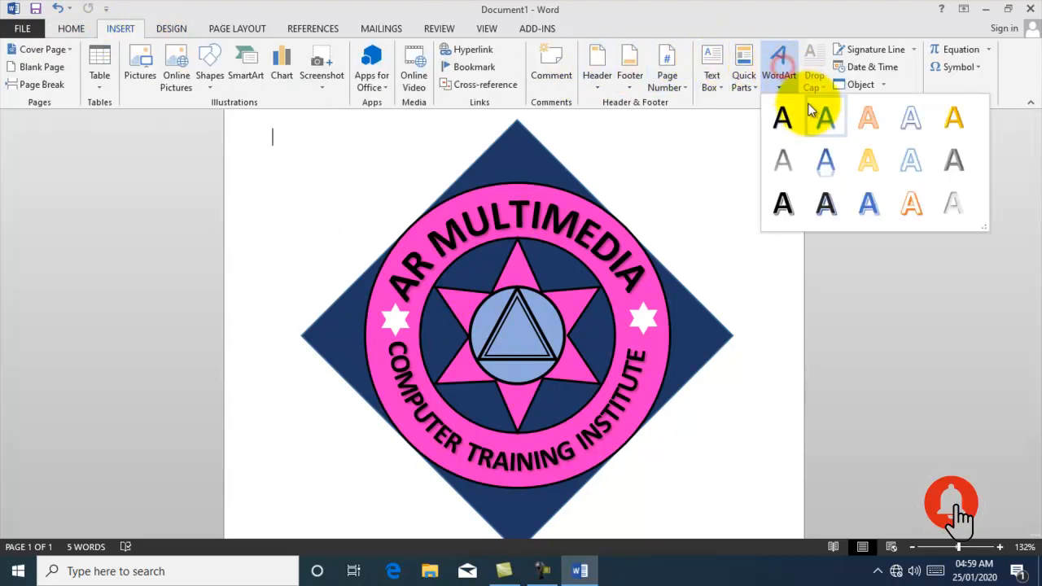
left_click(787, 124)
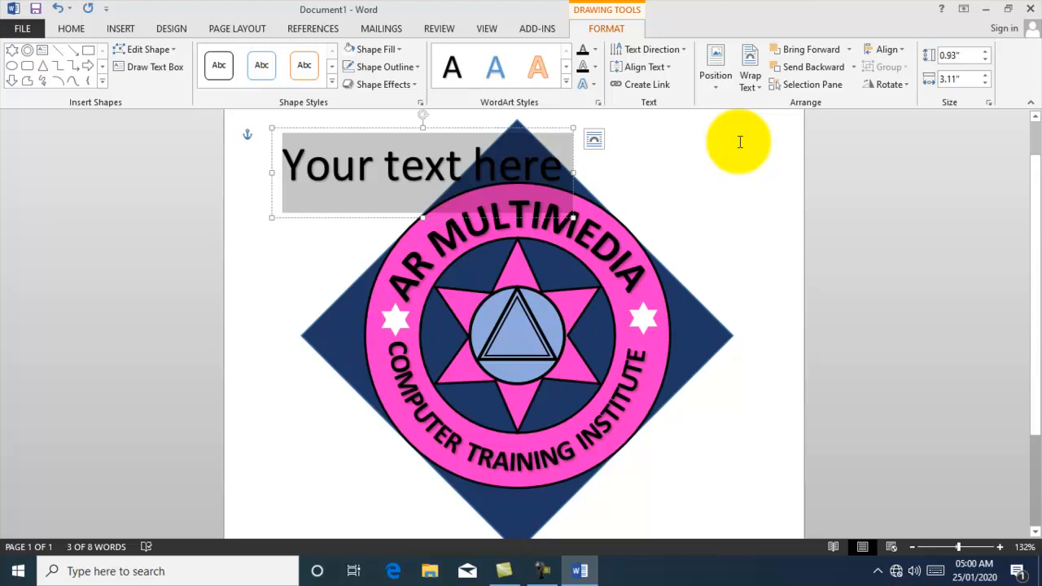
type("GRAPHICS")
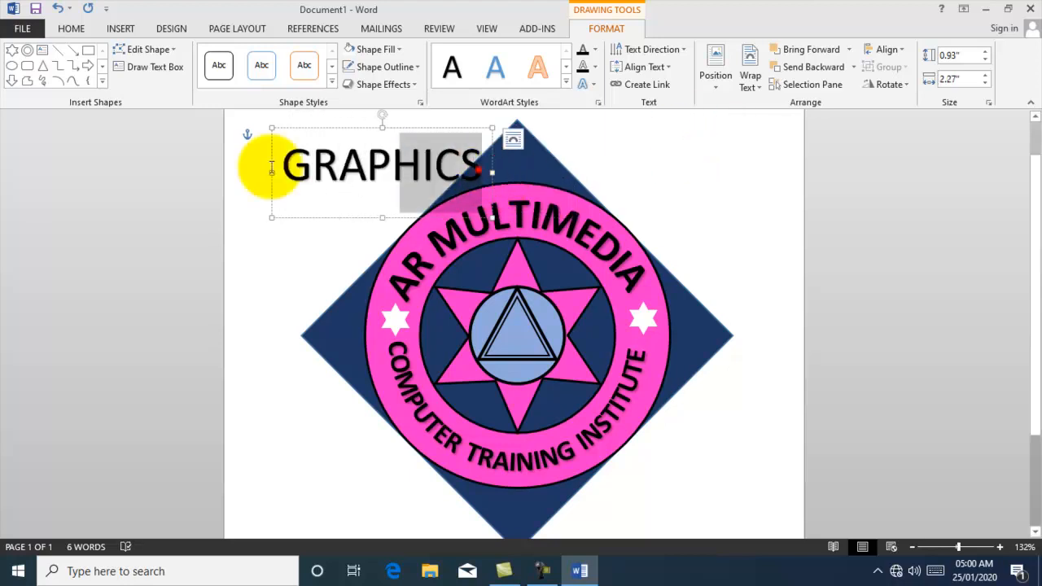
Make the "GRAPHICS" WordArt 8 pt bold and place it rotated along the left edge of the central triangle, inside the blue circle
double_click(268, 162)
left_click(71, 28)
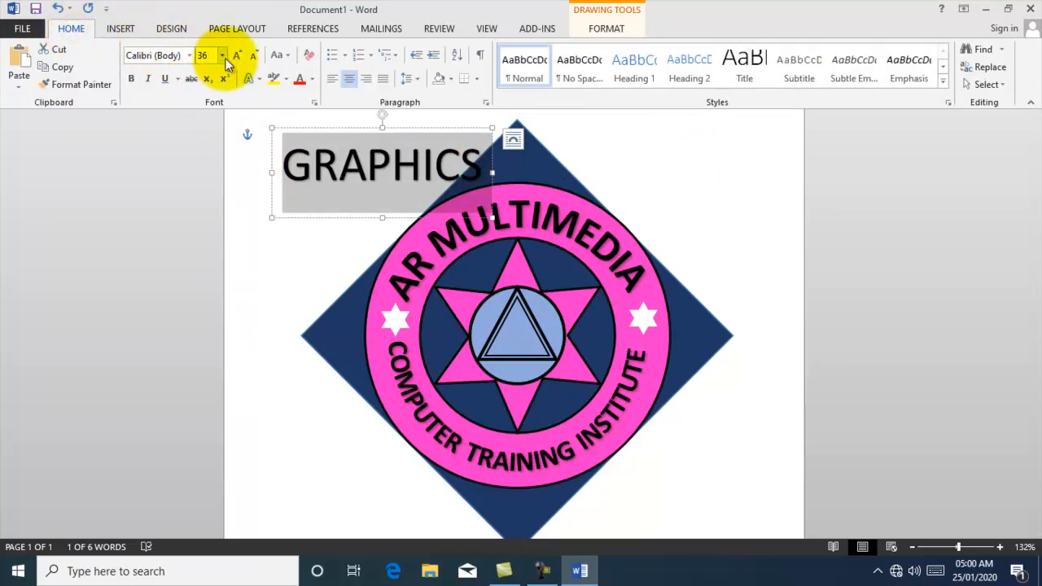
left_click(222, 55)
left_click(204, 131)
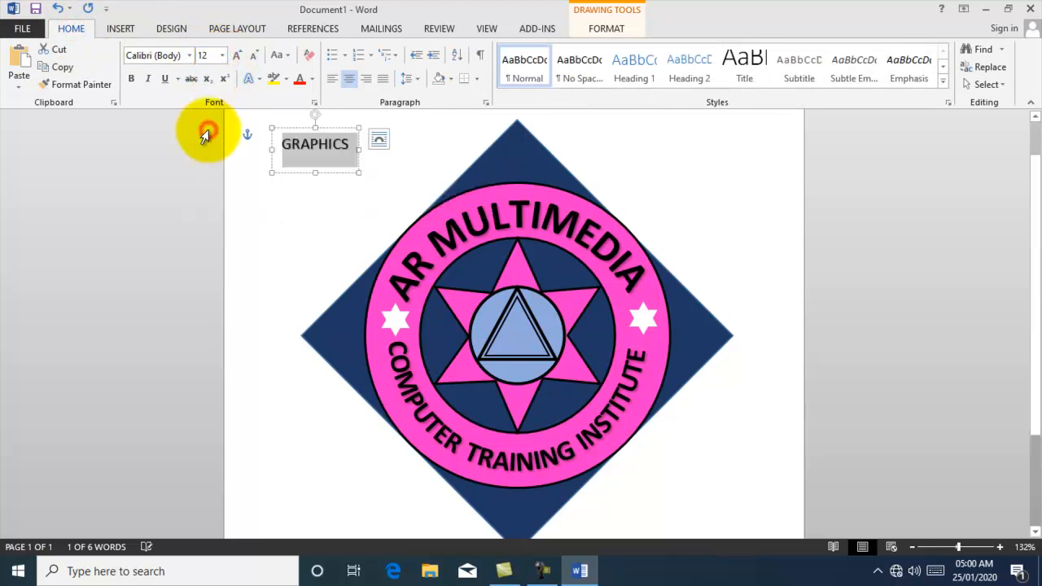
left_click(221, 56)
left_click(210, 79)
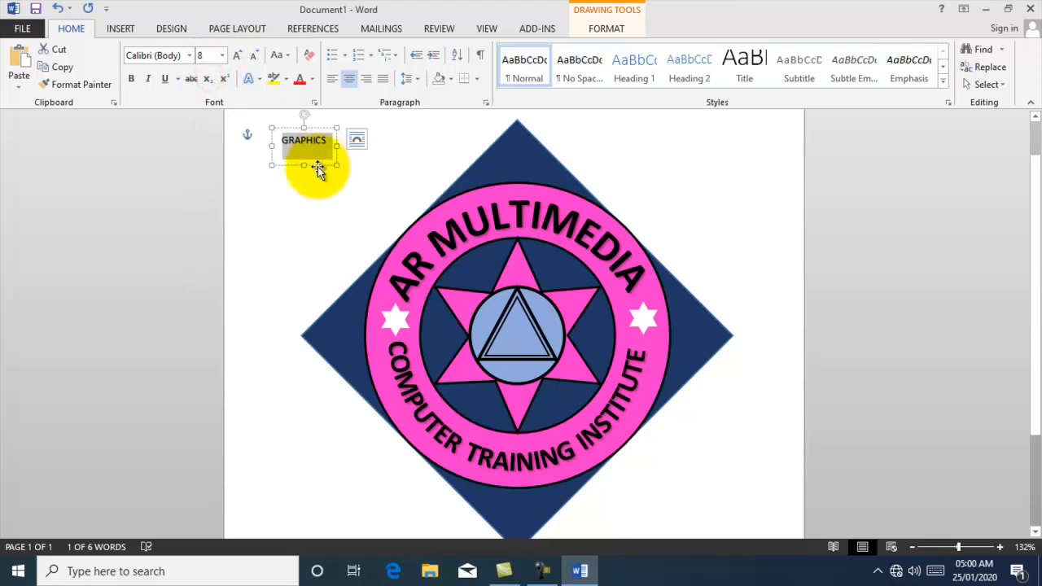
left_click(131, 78)
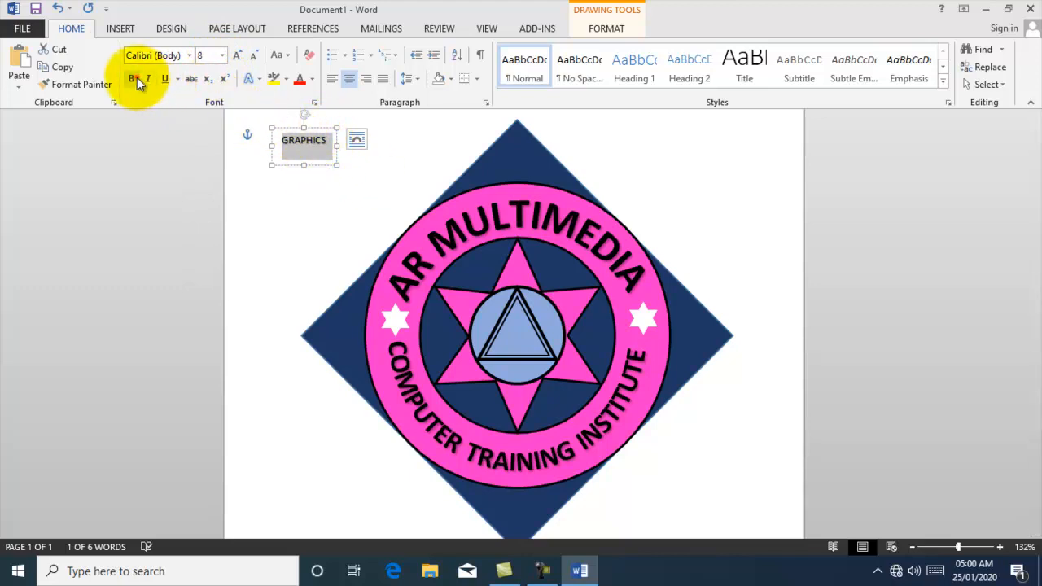
left_click_drag(314, 129, 495, 346)
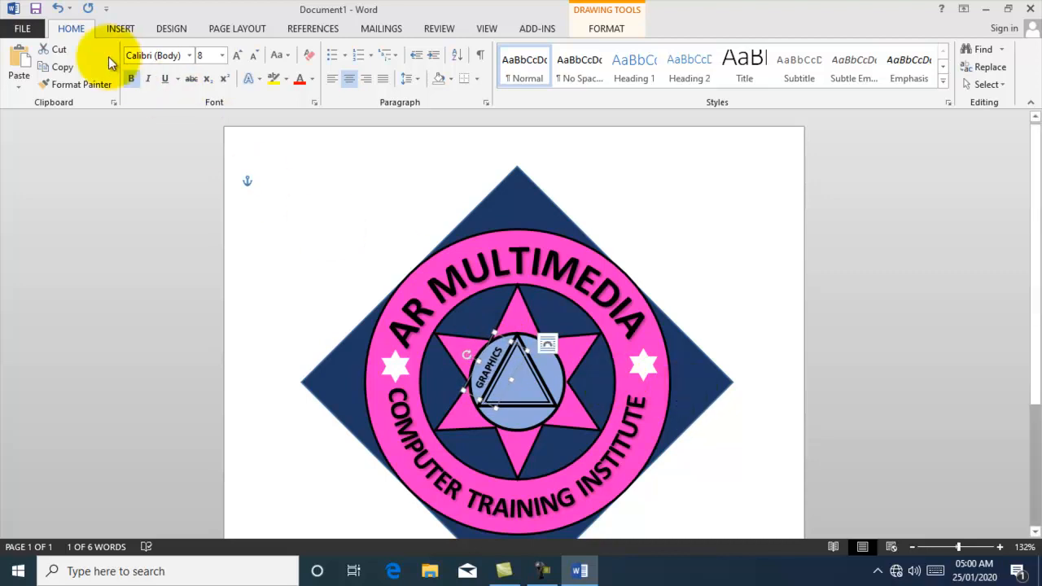
Duplicate the "GRAPHICS" WordArt, change the copy to "TEXT", and place it rotated along the central triangle's right edge
left_click(63, 68)
left_click(19, 65)
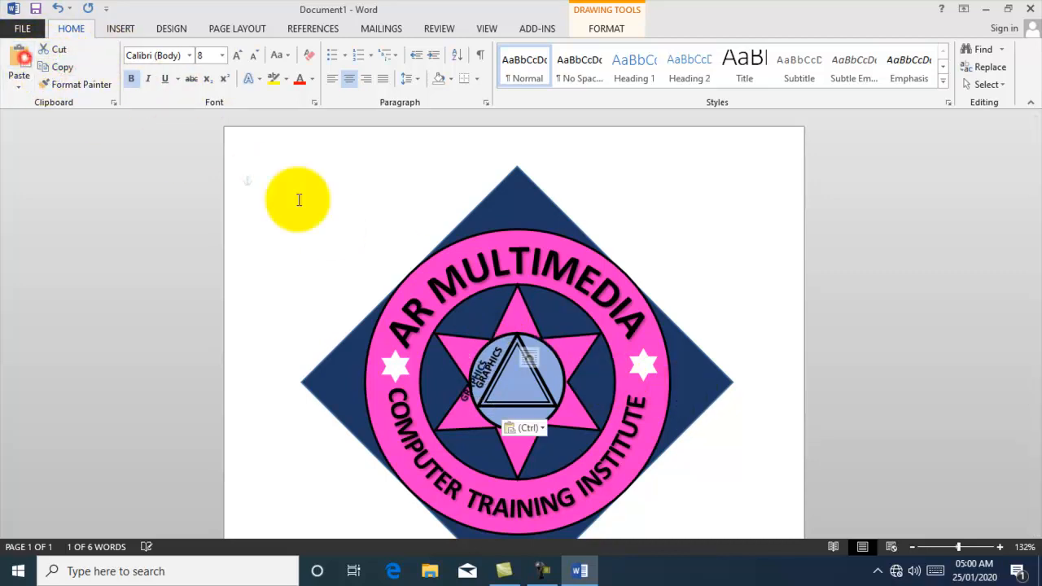
left_click_drag(500, 358, 708, 290)
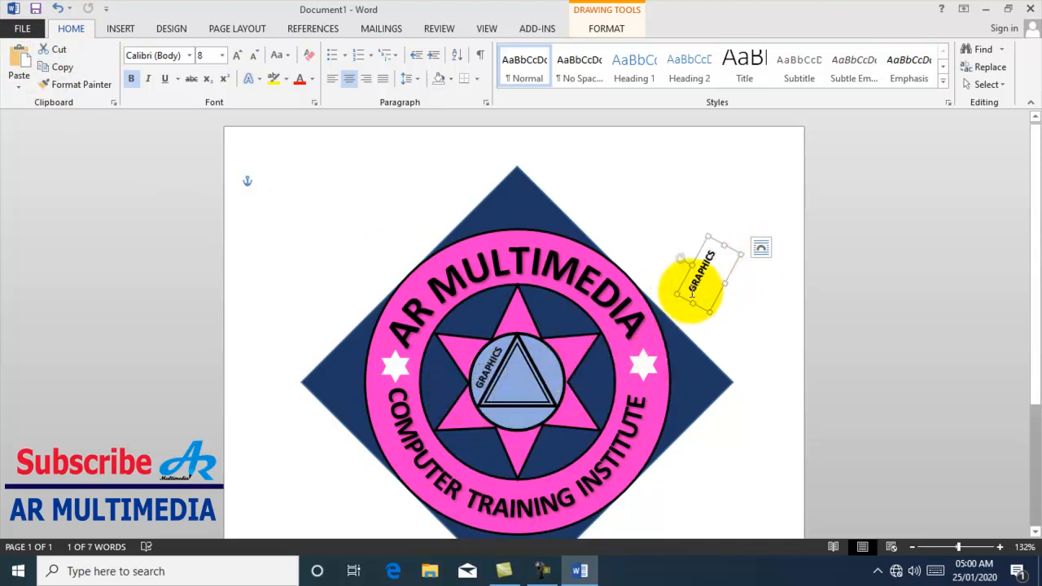
left_click(692, 291)
double_click(727, 268)
type("TEXT")
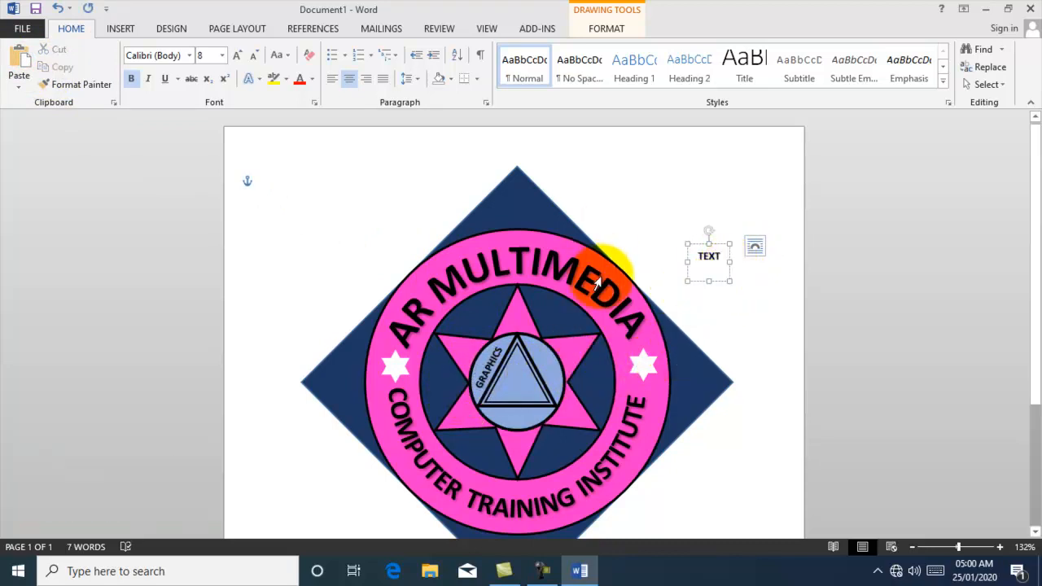
left_click_drag(722, 244, 580, 373)
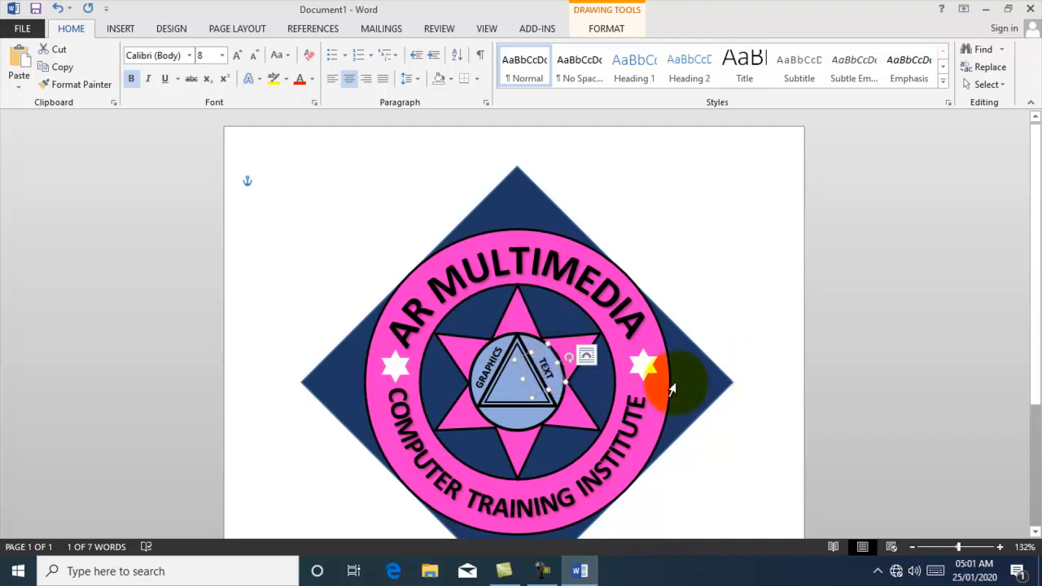
Duplicate the "TEXT" WordArt, change the copy to "SOUND", and place it horizontally beneath the central triangle inside the blue circle
left_click(64, 65)
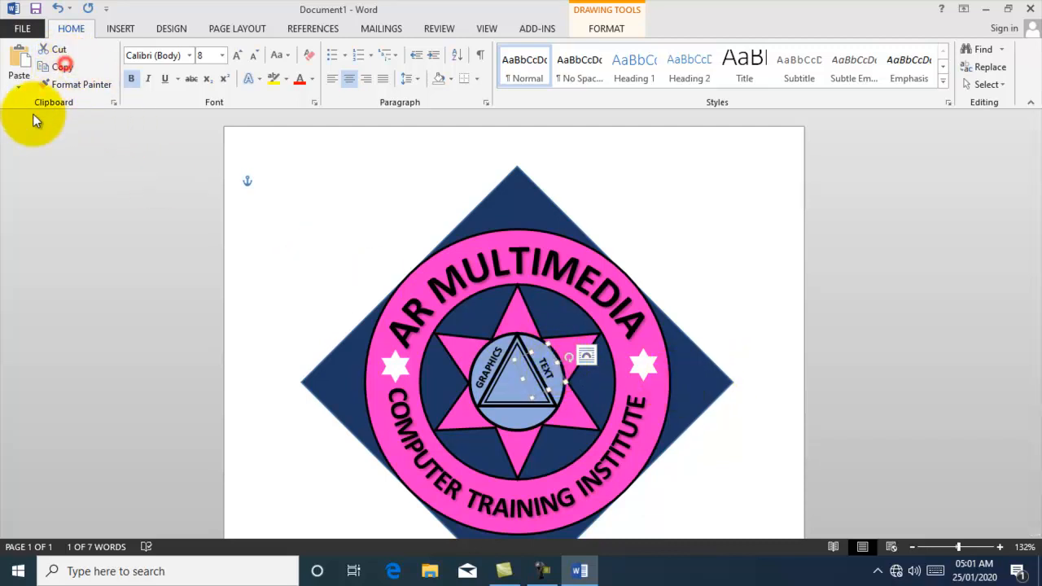
left_click(19, 63)
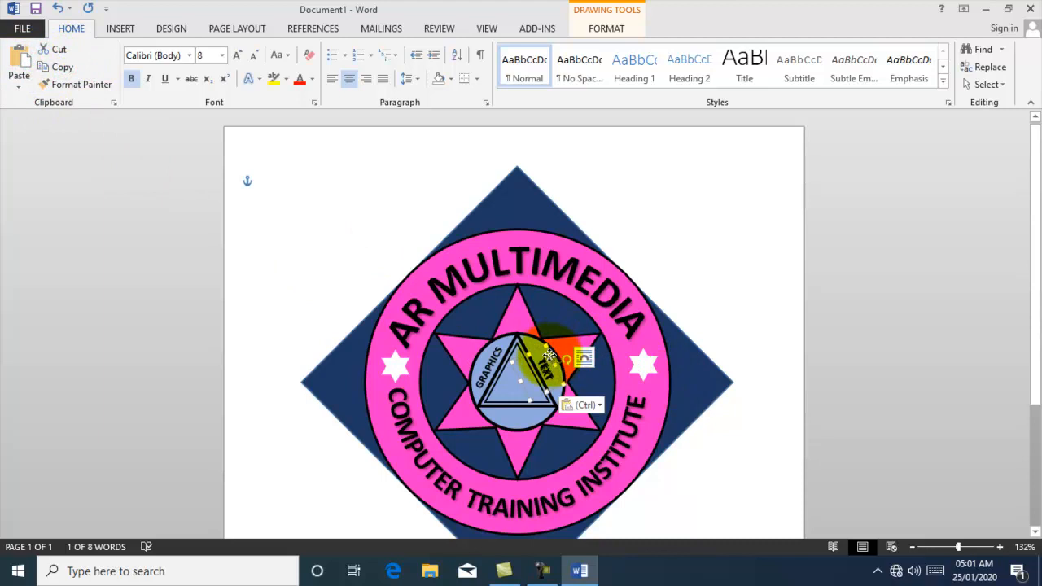
left_click_drag(550, 356, 727, 271)
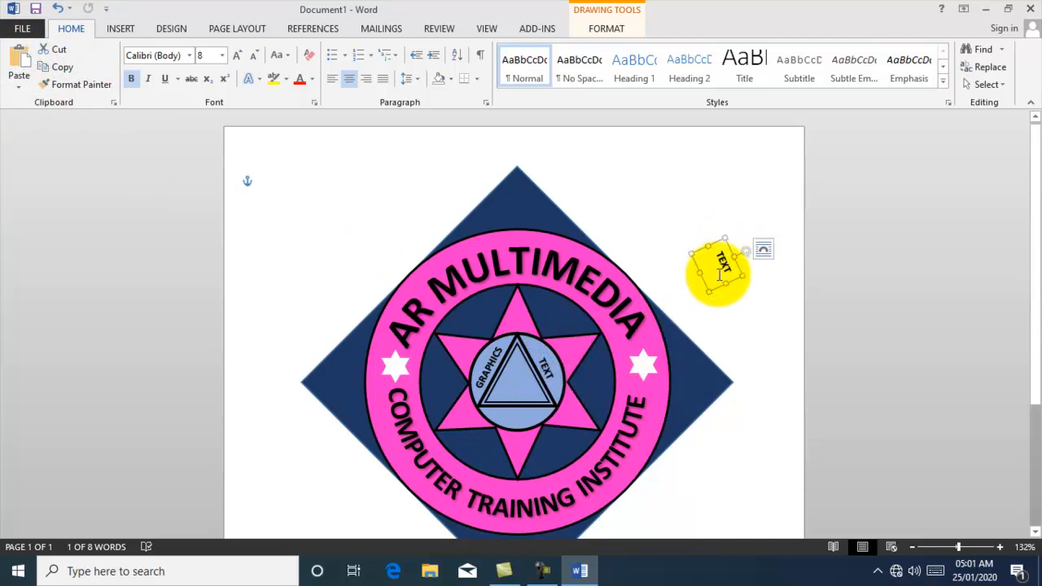
key("ctrl+z")
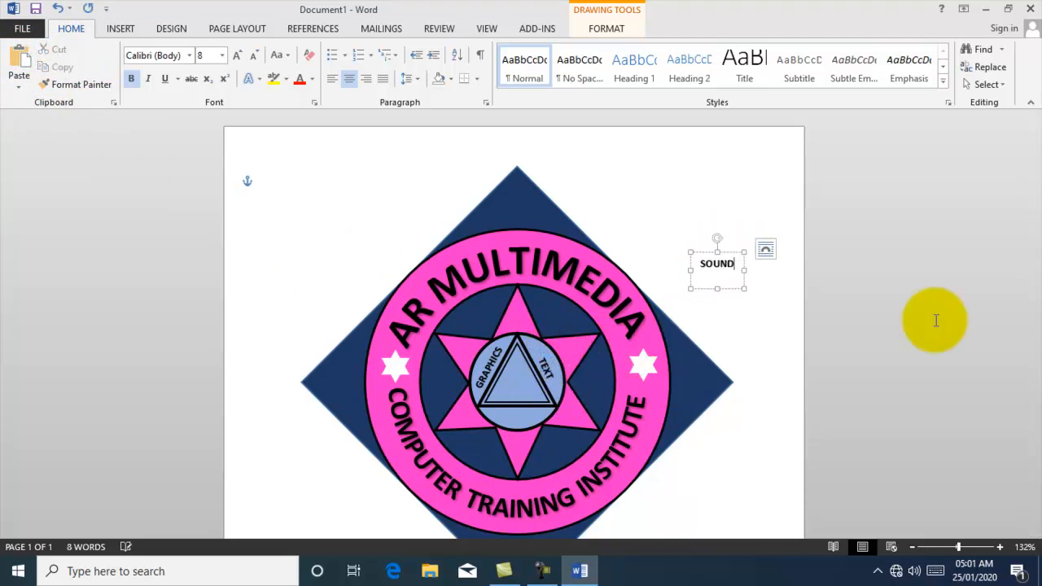
left_click_drag(730, 252, 523, 381)
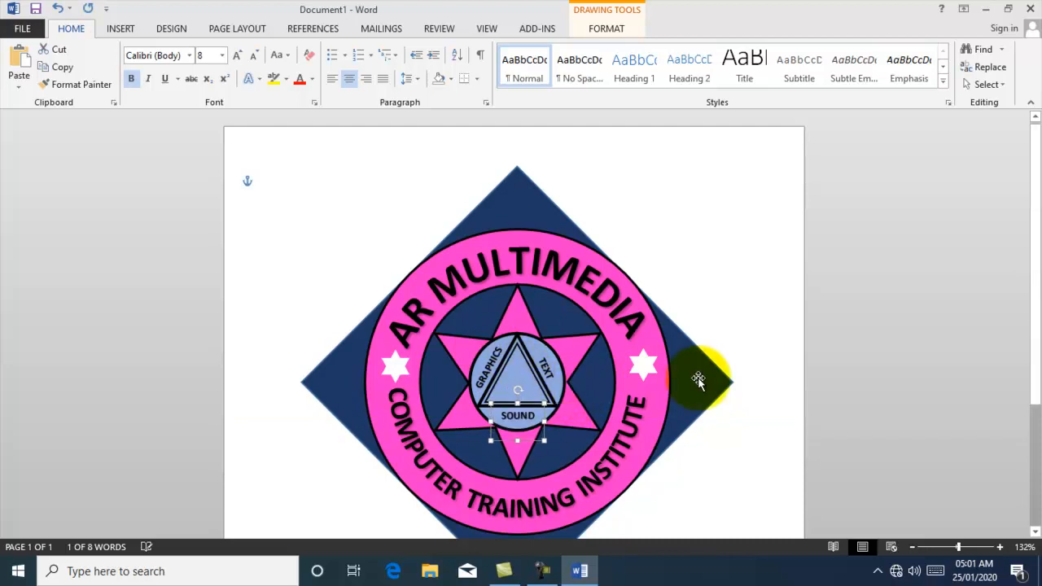
left_click(738, 463)
Draw a flat can shape below the diamond and size it 0.5" high by 2.8" wide
scroll(757, 449, "down", 2)
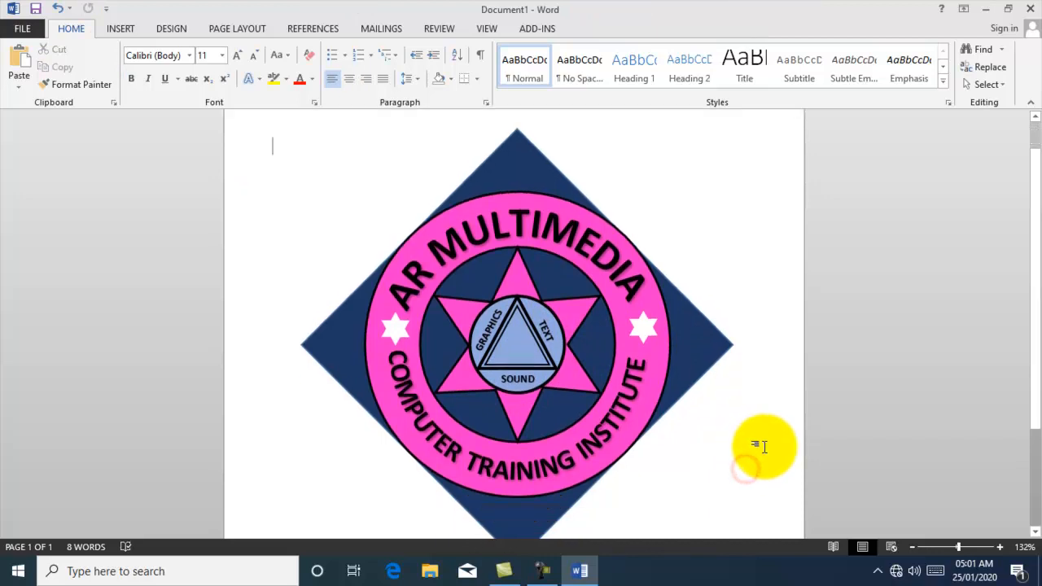
scroll(665, 503, "down", 1)
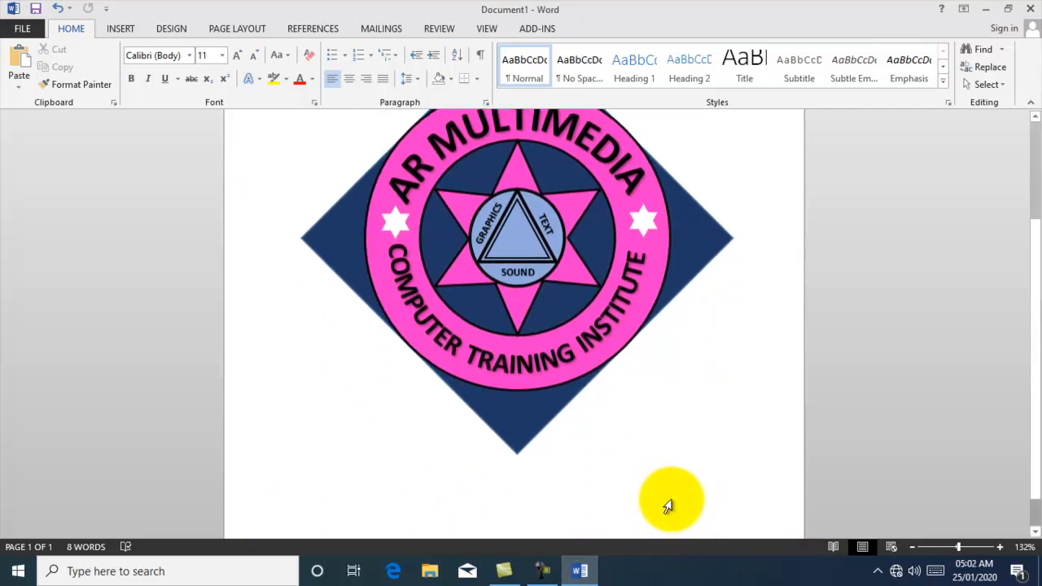
left_click_drag(957, 551, 953, 545)
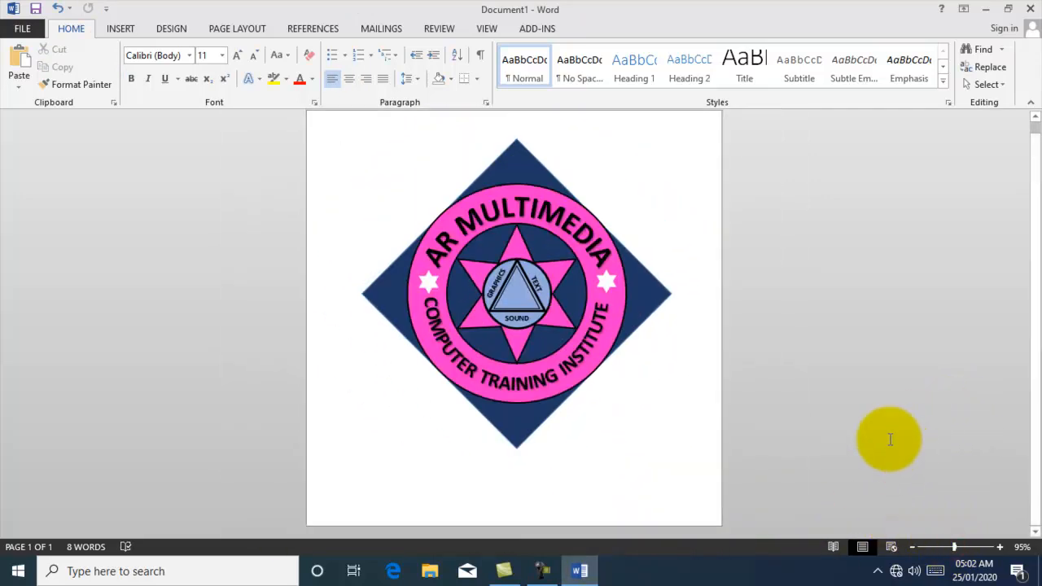
left_click(120, 29)
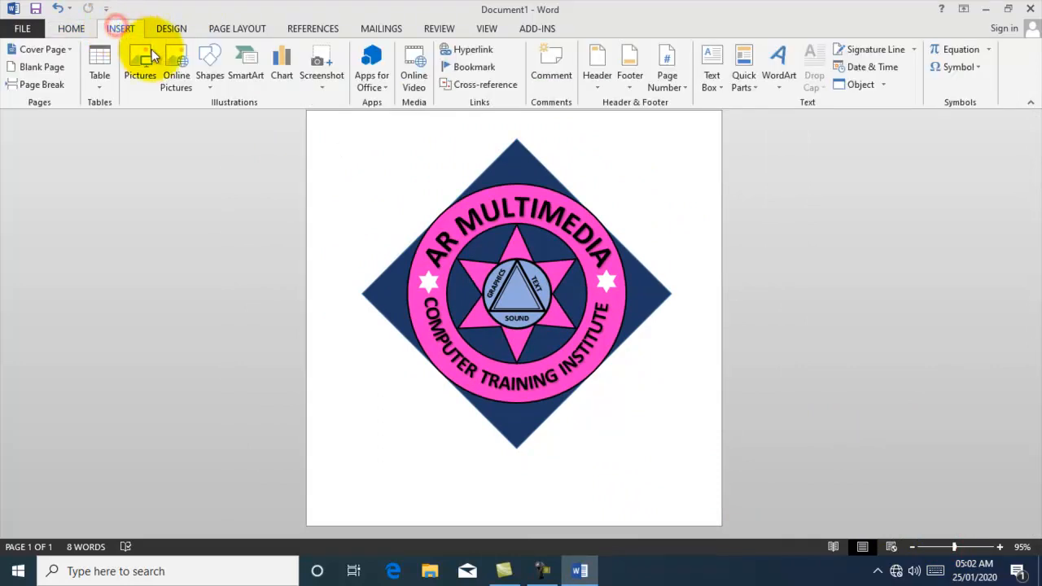
left_click(211, 85)
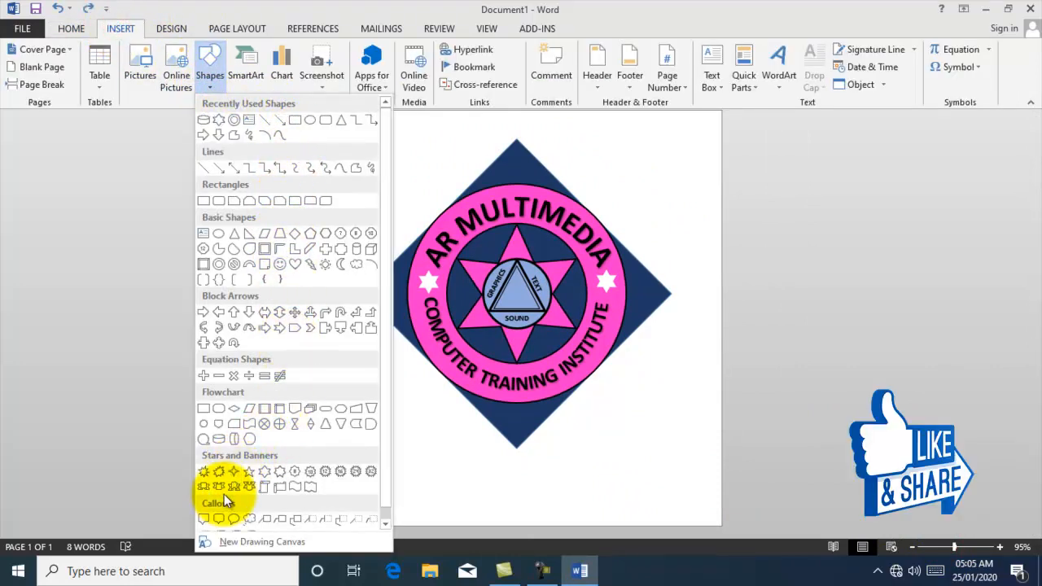
left_click(220, 444)
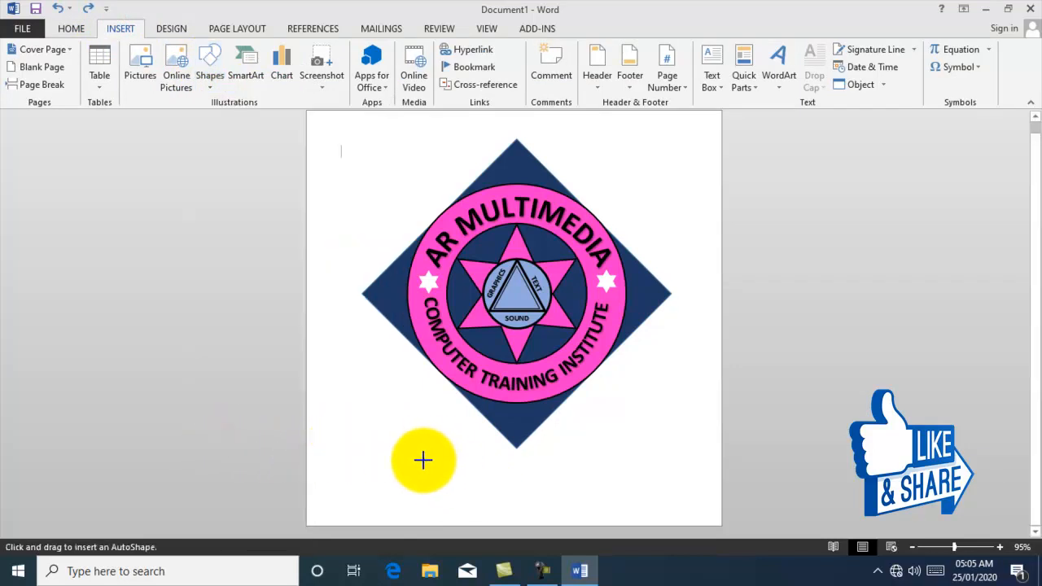
mouse_move(423, 462)
left_mouse_down()
mouse_move(637, 495)
mouse_move(618, 494)
left_mouse_up()
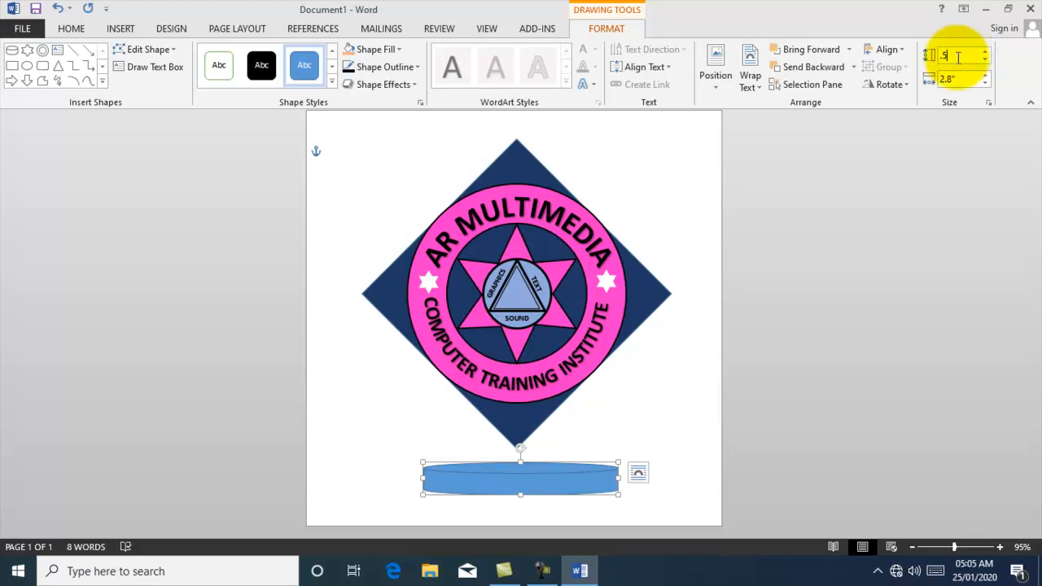
left_click(967, 80)
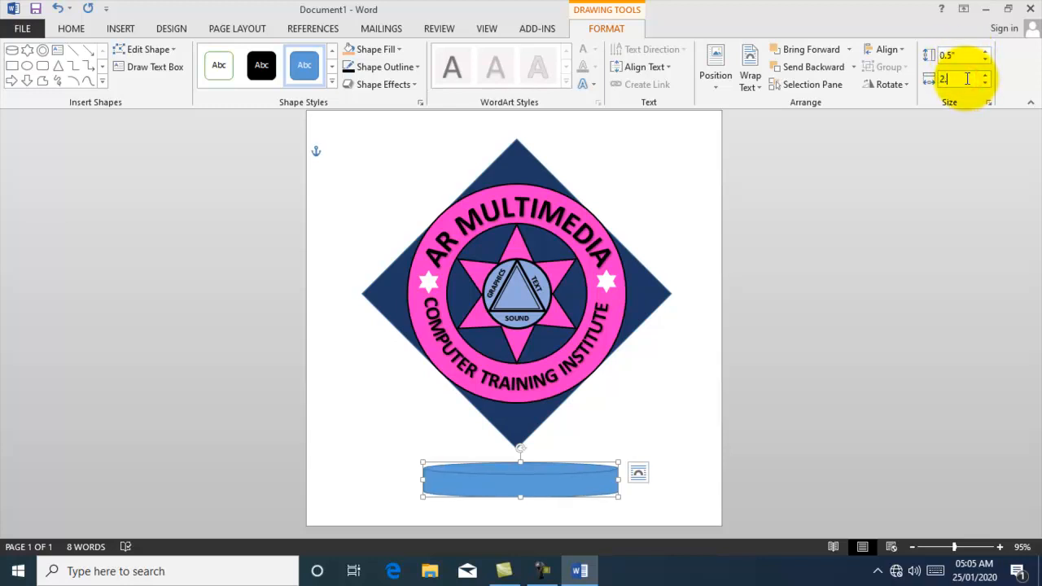
type(".8")
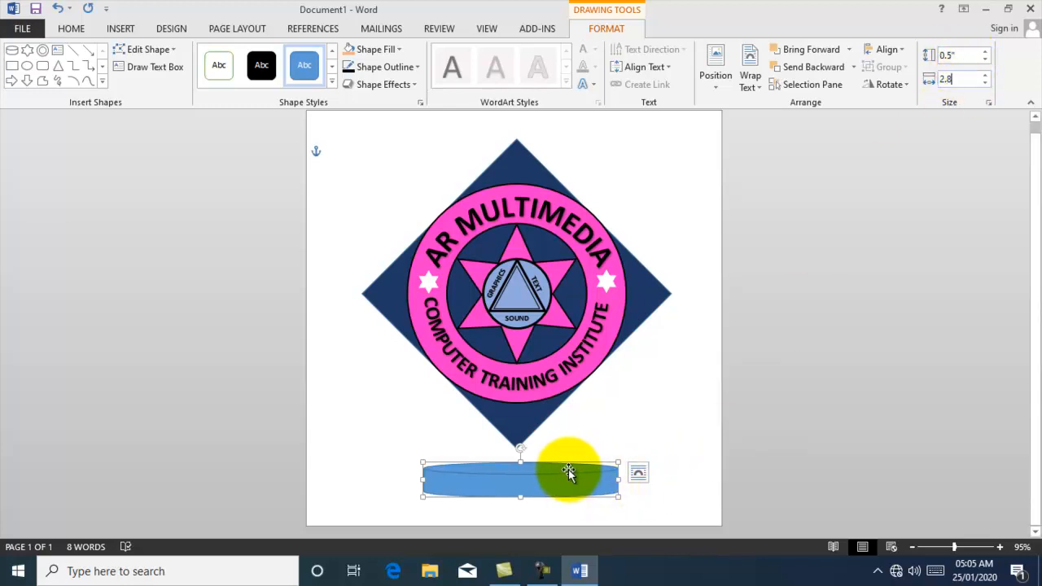
Give the can shape a dark blue fill and a white 2¼ pt outline
left_click(396, 49)
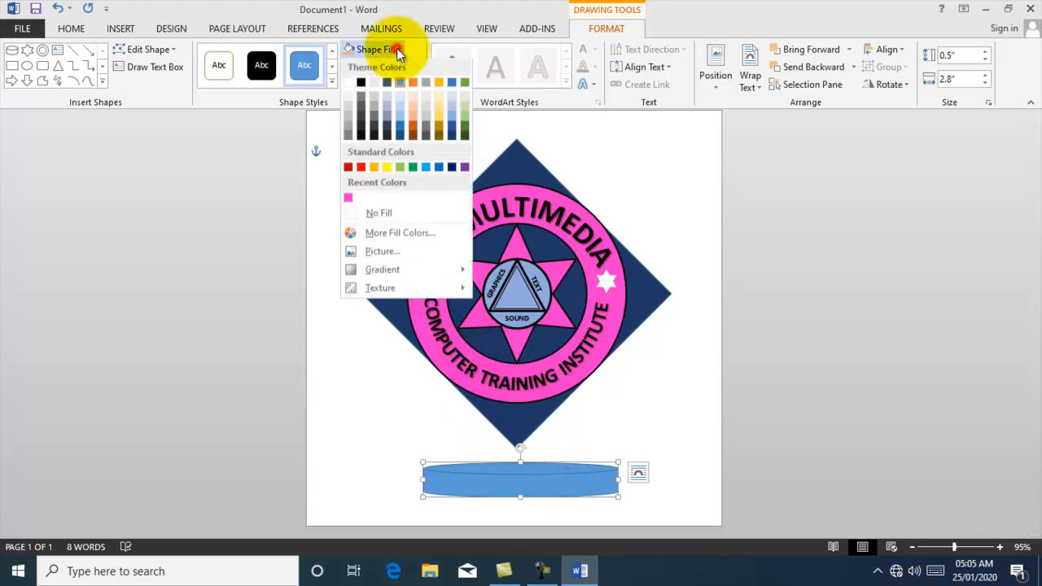
left_click(453, 135)
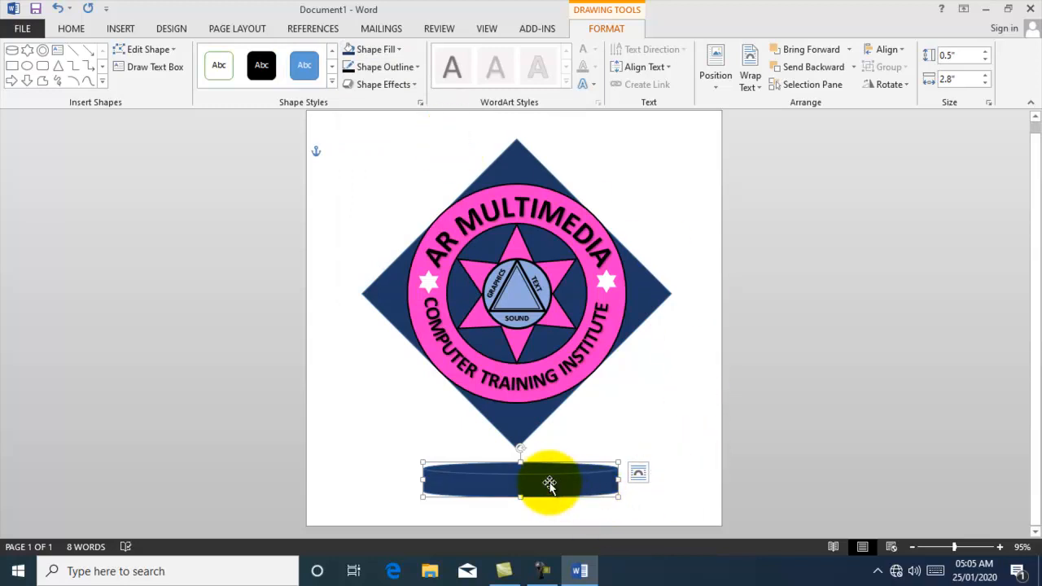
left_click(403, 66)
left_click(349, 102)
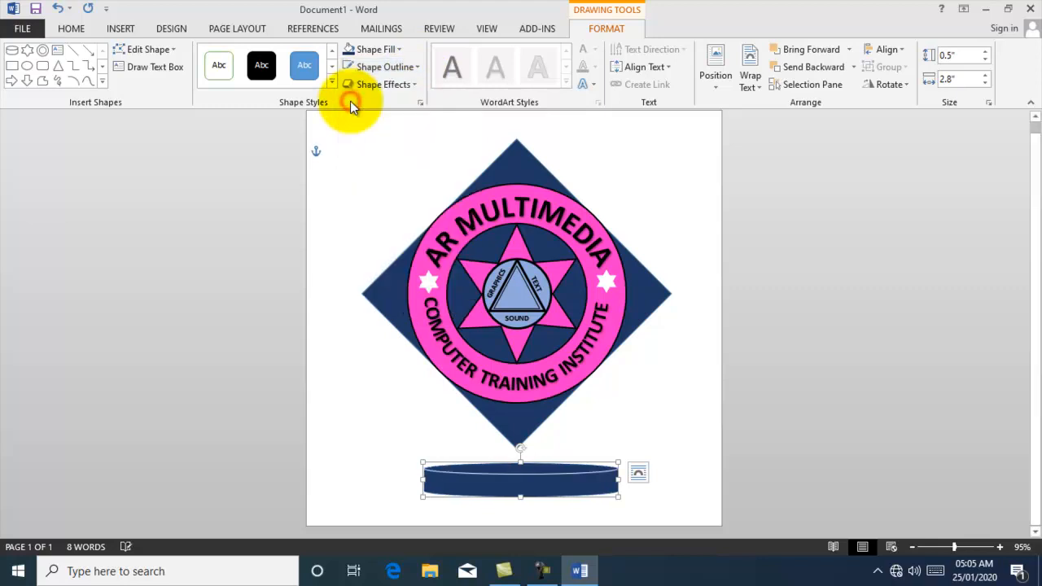
left_click(400, 68)
mouse_move(385, 268)
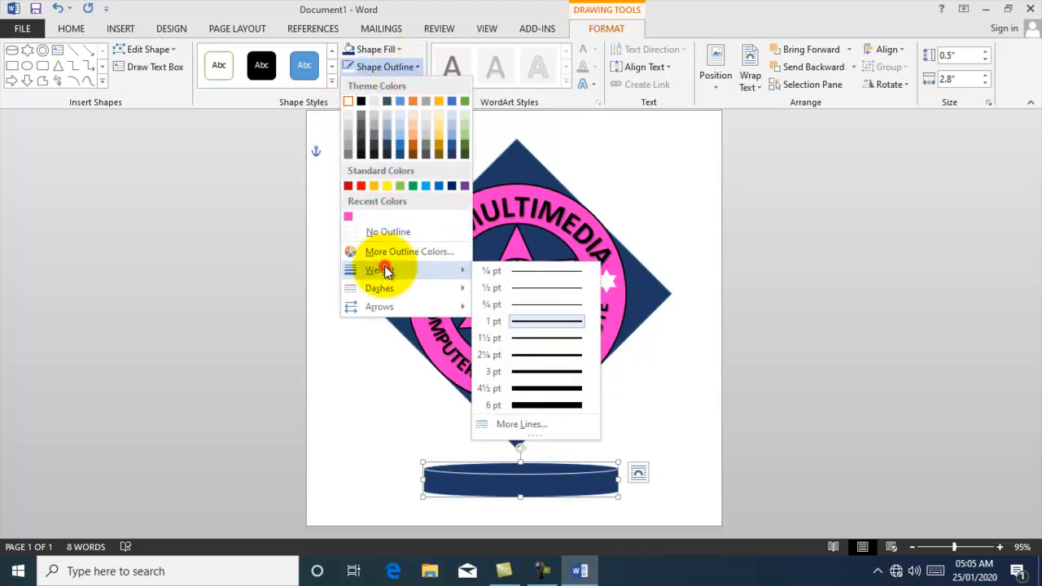
left_click(527, 356)
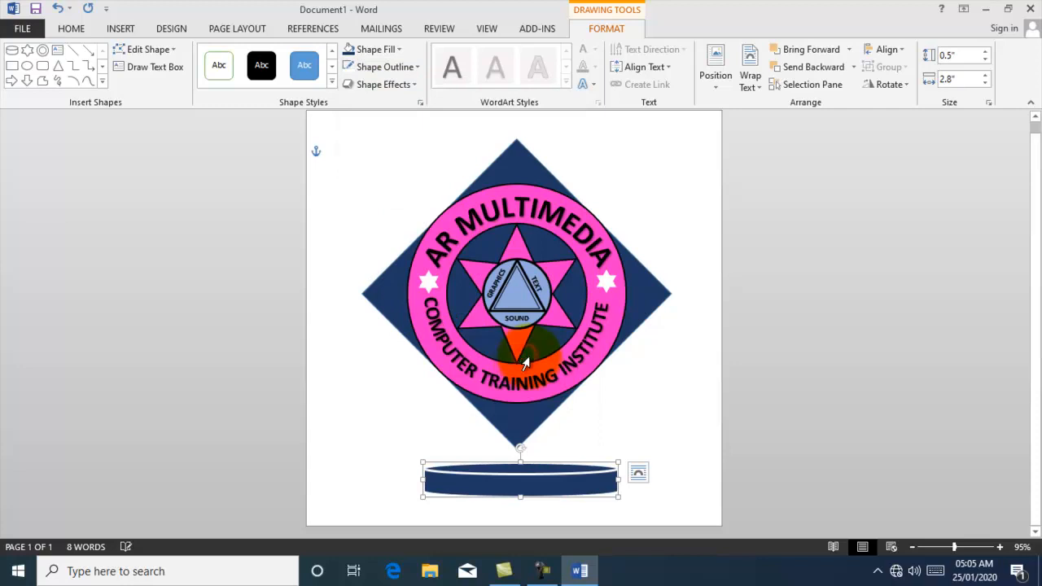
left_click(686, 452)
Move the can shape up so it sits centred just under the diamond's bottom tip, and change its text wrapping
double_click(557, 490)
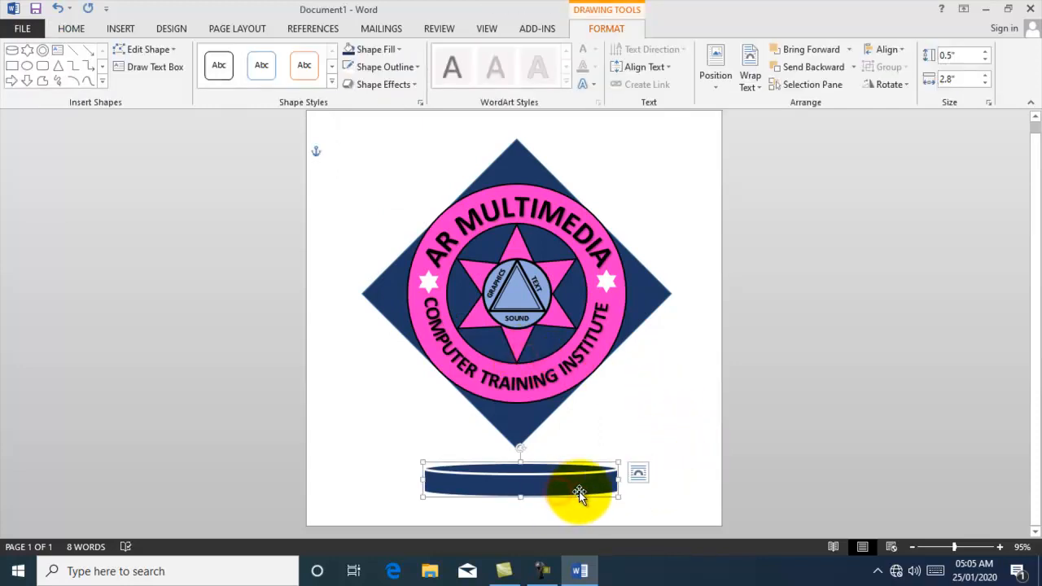
left_click_drag(546, 488, 543, 460)
key("Up")
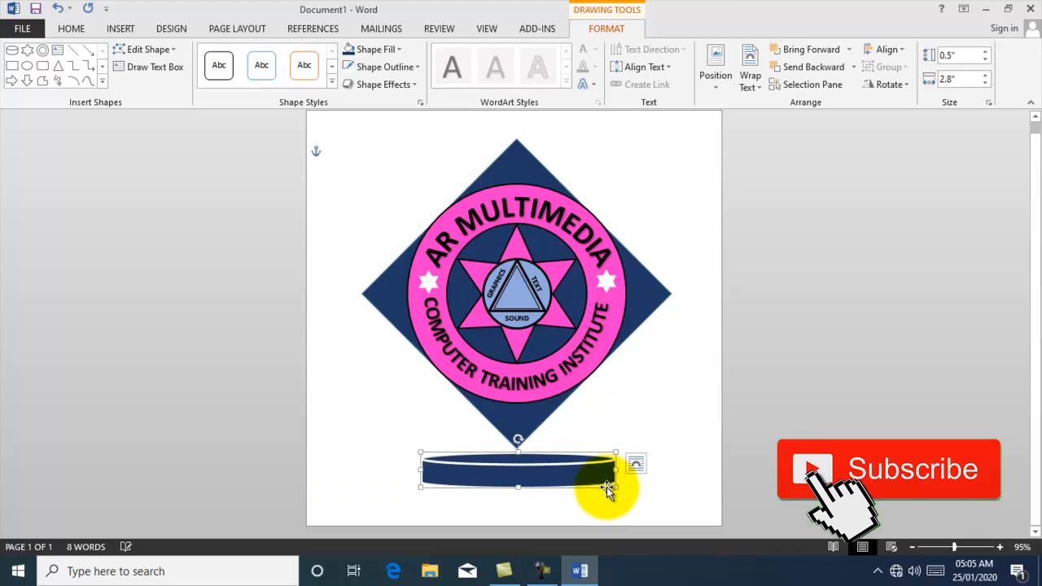
key("Up")
key("Up")
key("Down")
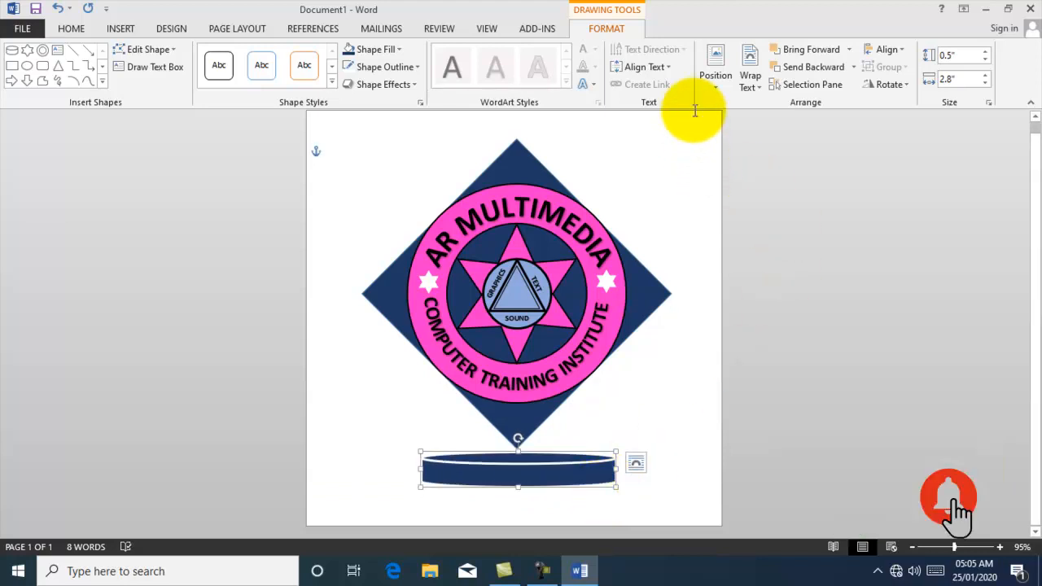
left_click(750, 74)
left_click(782, 197)
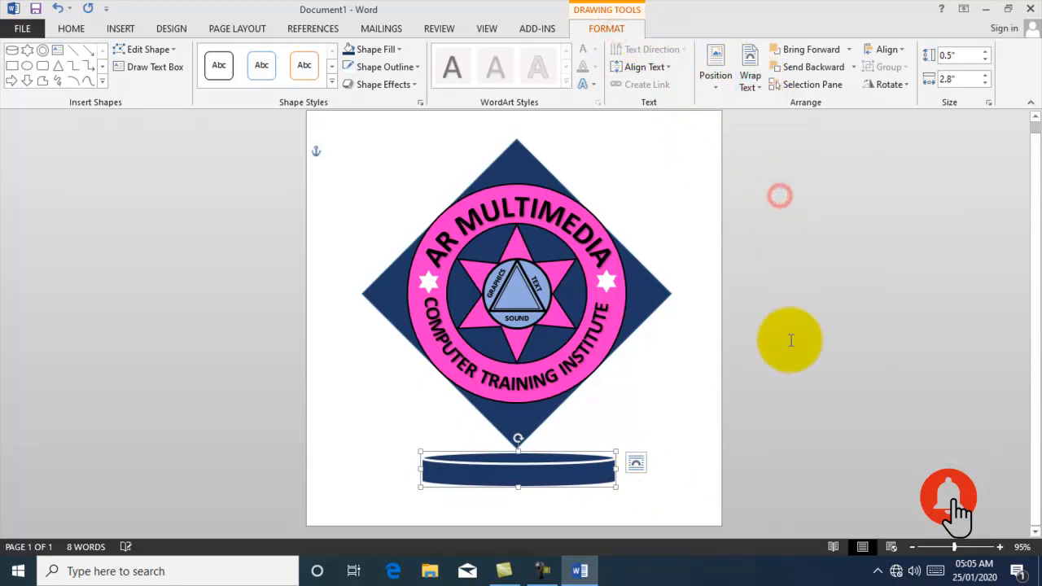
left_click(791, 413)
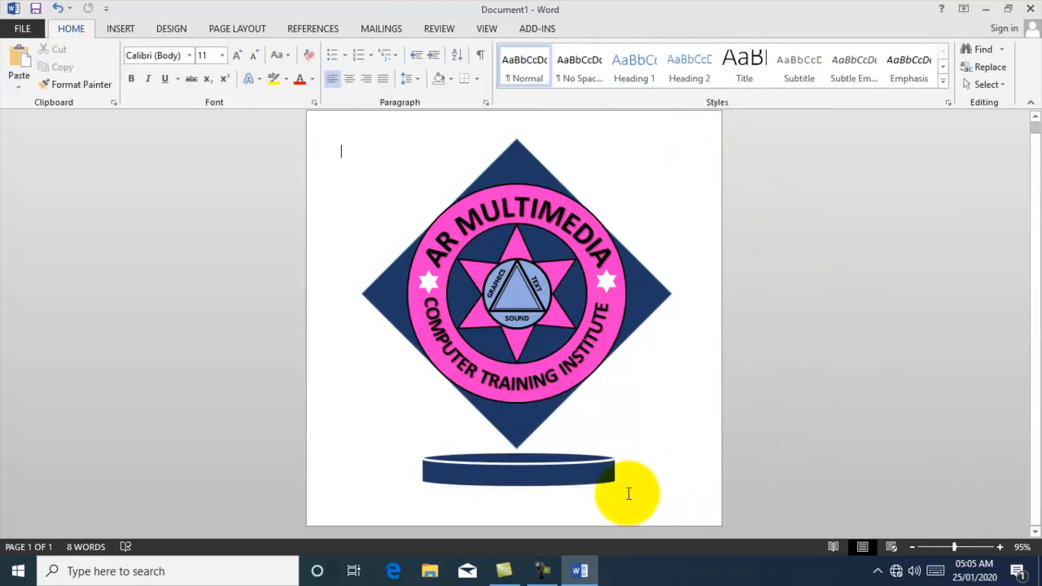
Insert a plain black-style WordArt and format its placeholder text in white, 16 pt, bold
left_click(119, 28)
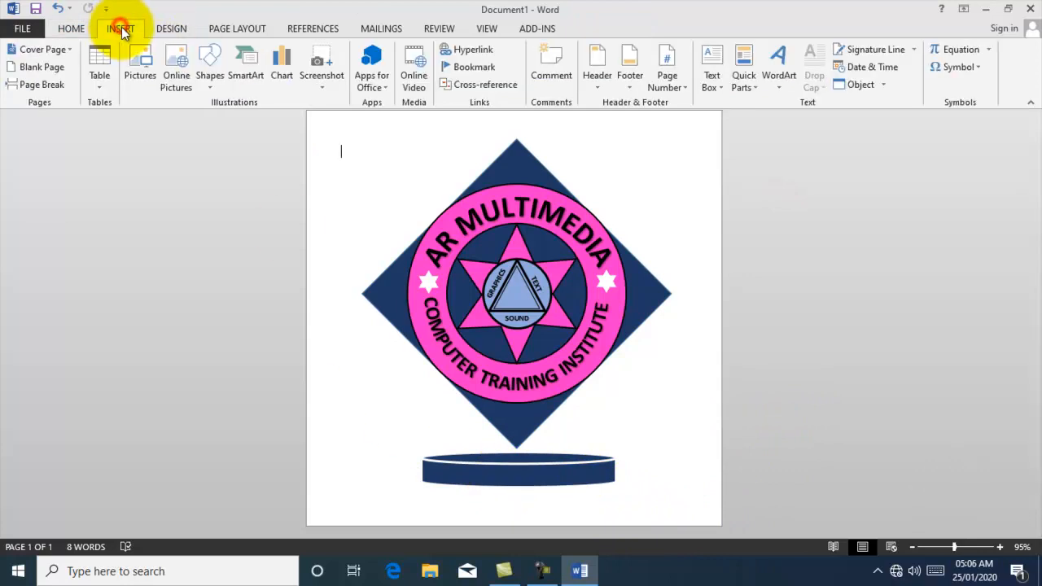
left_click(778, 71)
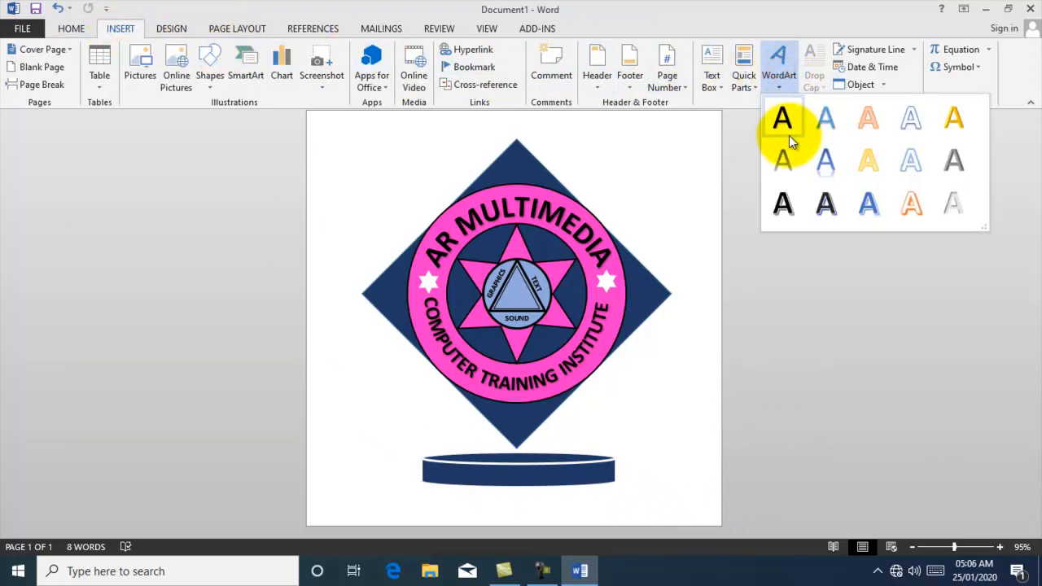
left_click(783, 123)
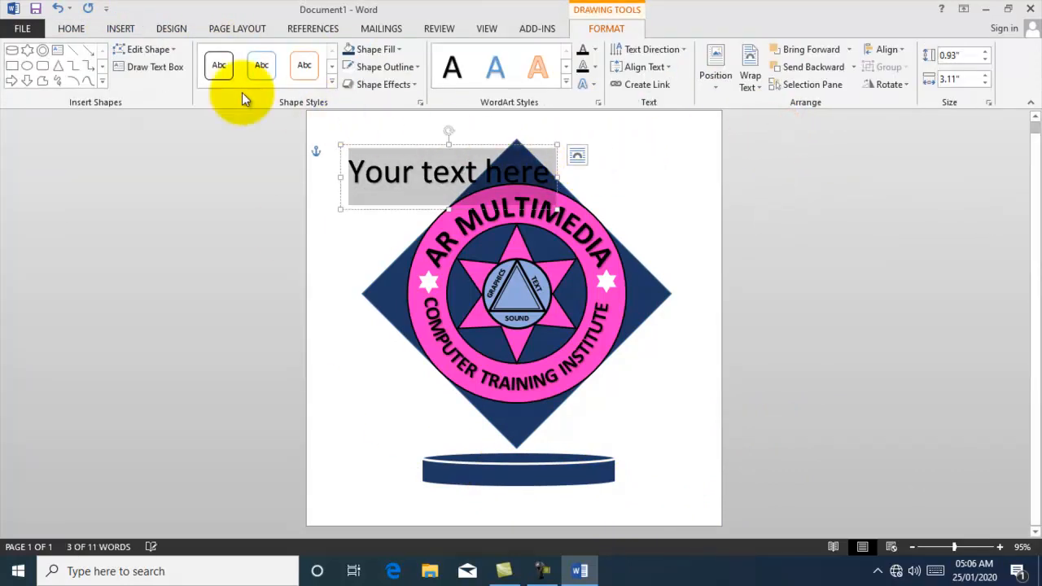
left_click(71, 28)
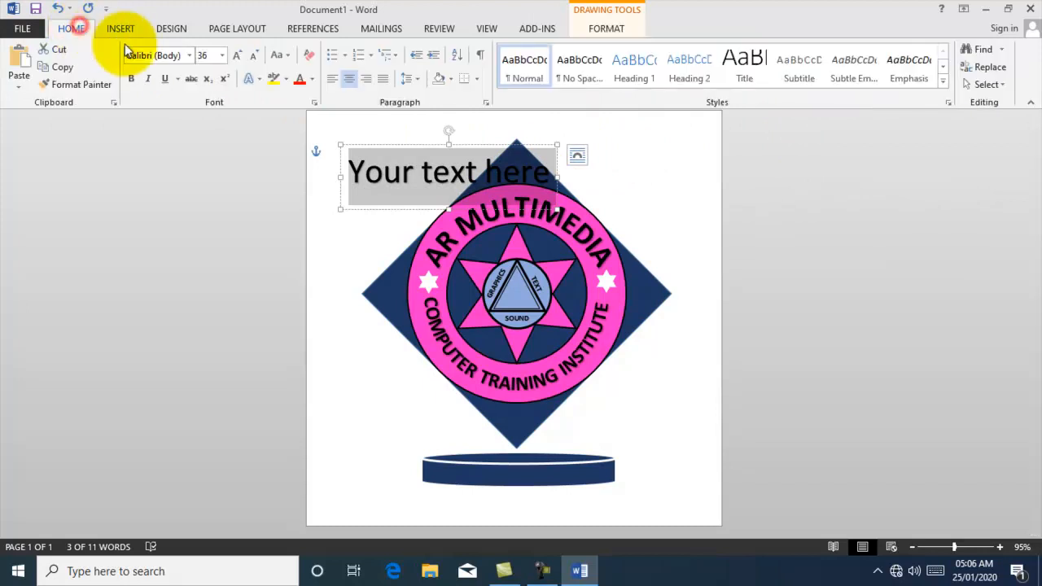
left_click(313, 78)
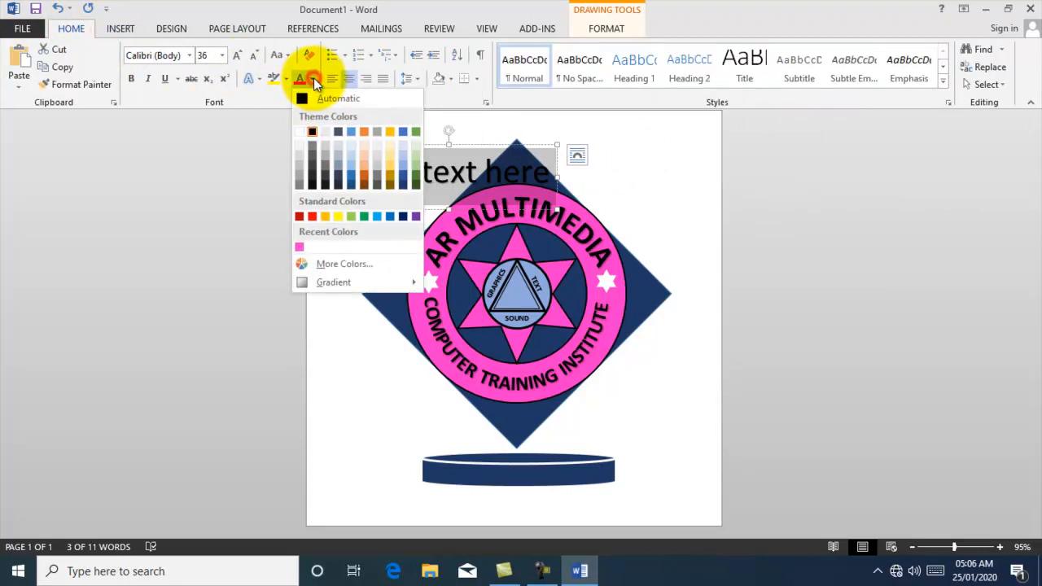
left_click(302, 133)
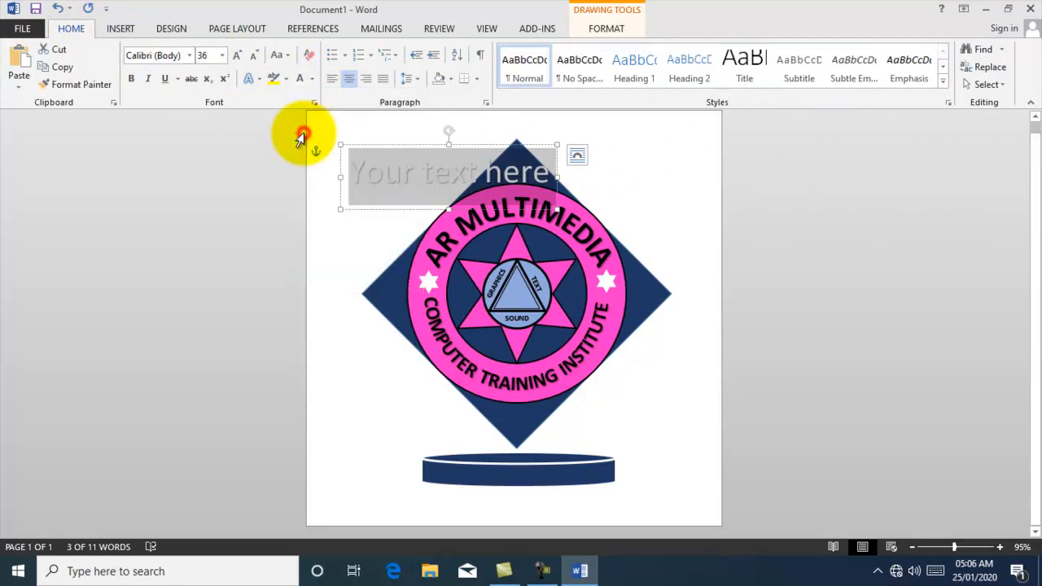
left_click(222, 55)
left_click(207, 165)
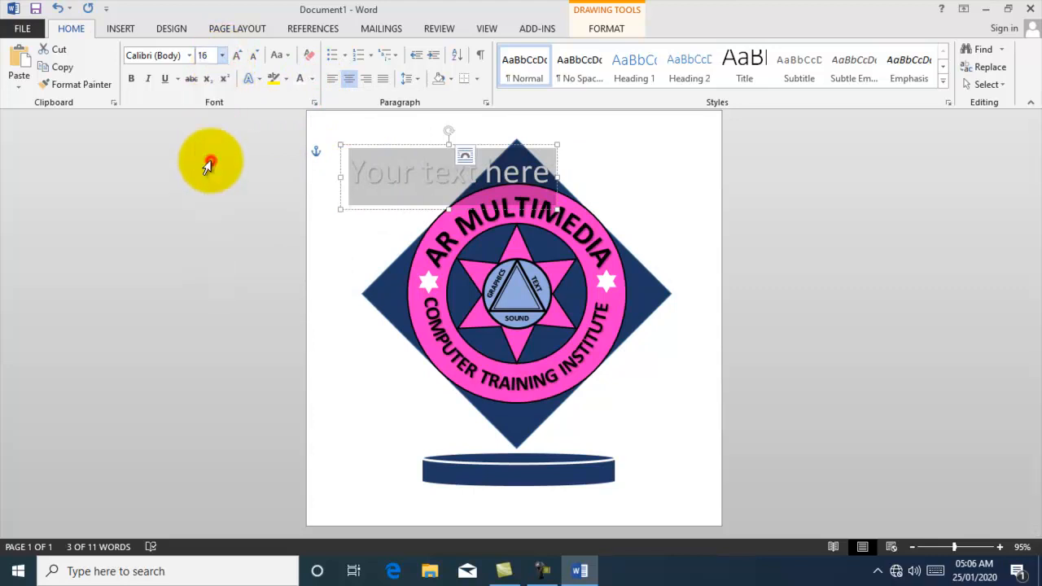
left_click(136, 79)
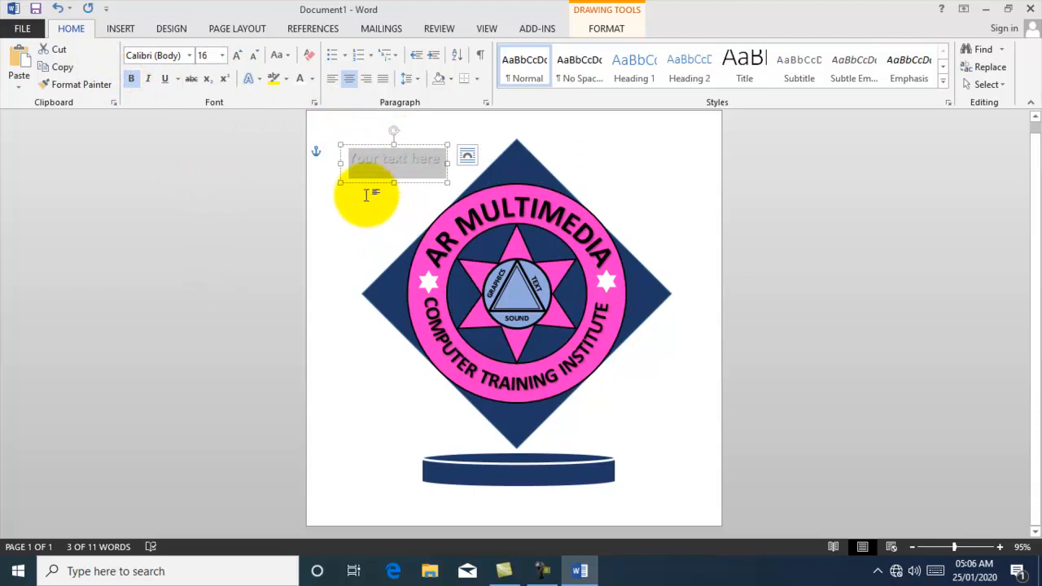
Replace the WordArt placeholder text with "ESTD:1999" and place it centred on the front of the can shape
key("Delete")
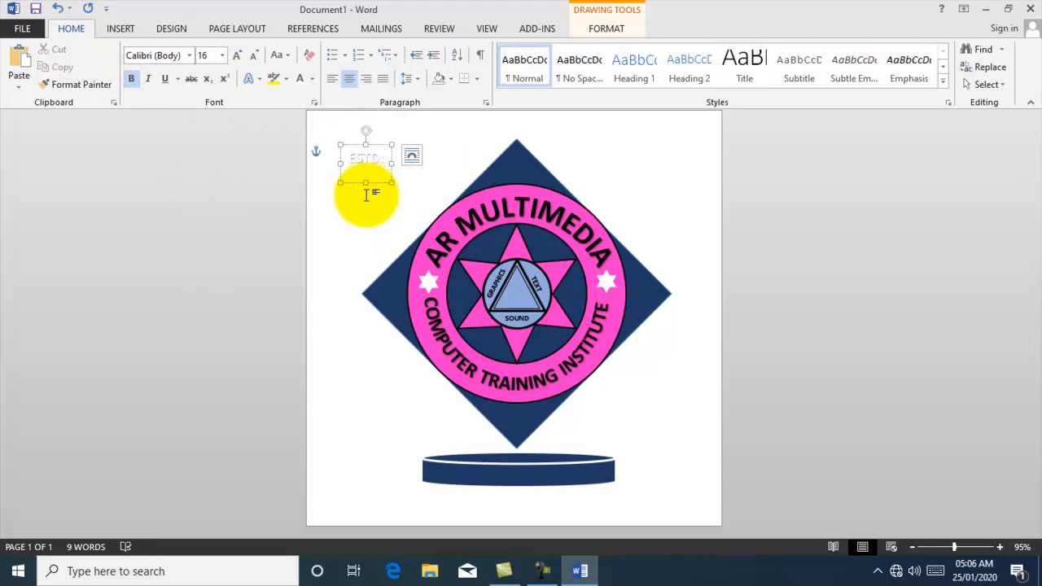
type("ESTD:1999")
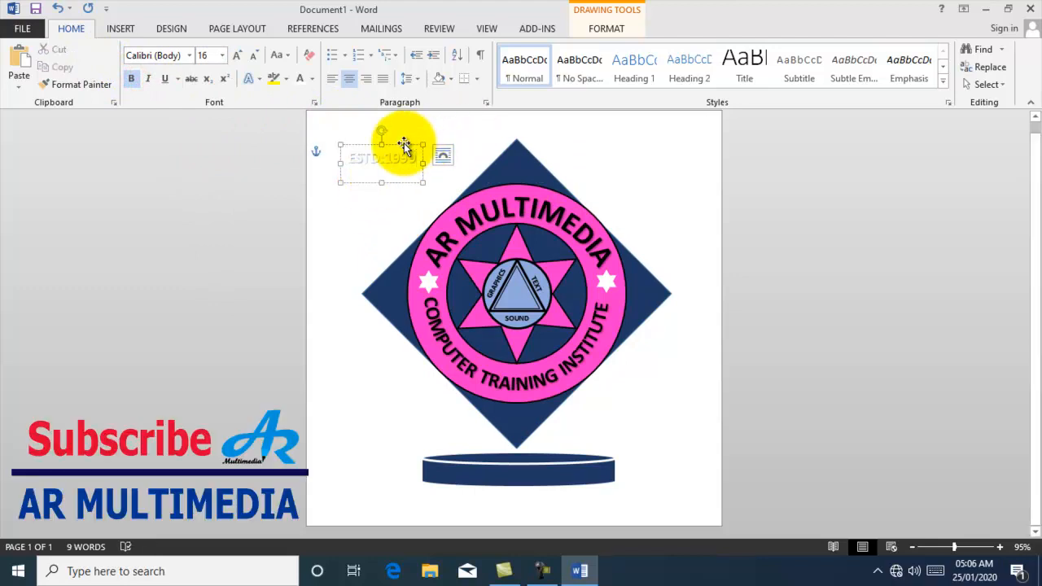
left_click_drag(403, 144, 536, 458)
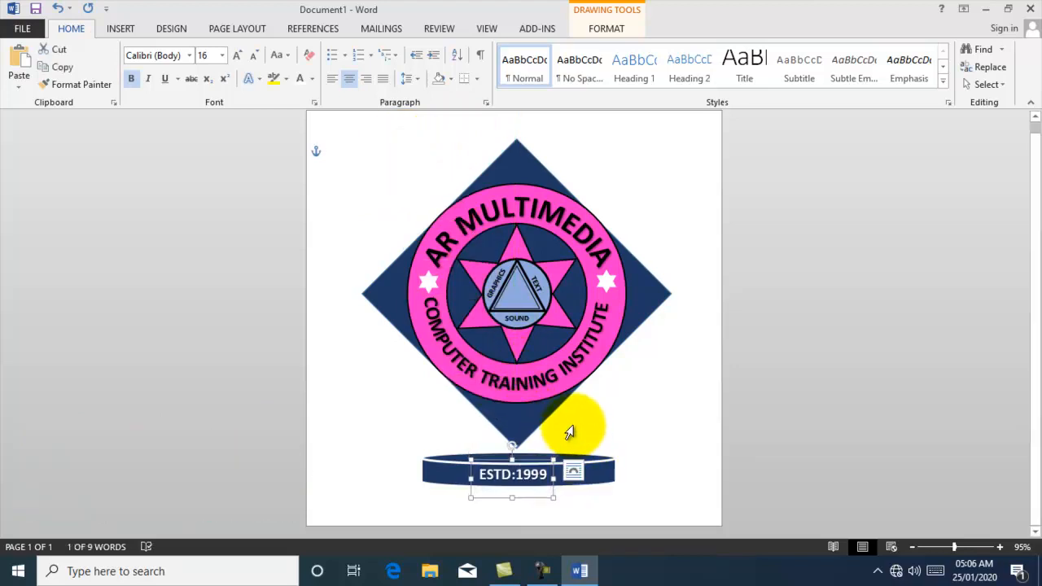
left_click(675, 398)
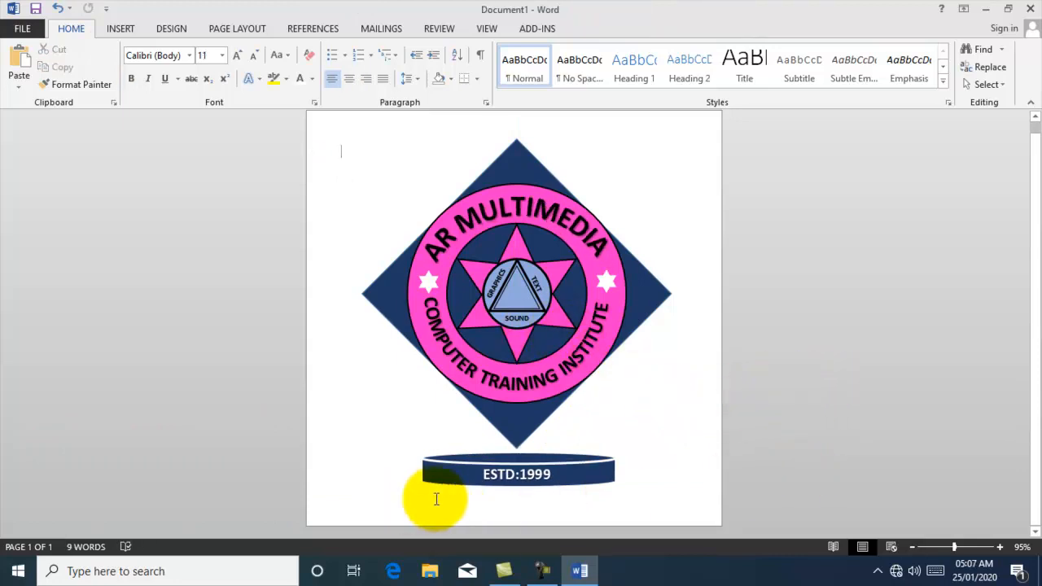
Select the "ESTD:1999" text together with the can shape and nudge both up until they meet the diamond's bottom tip
left_click(494, 471, "shift")
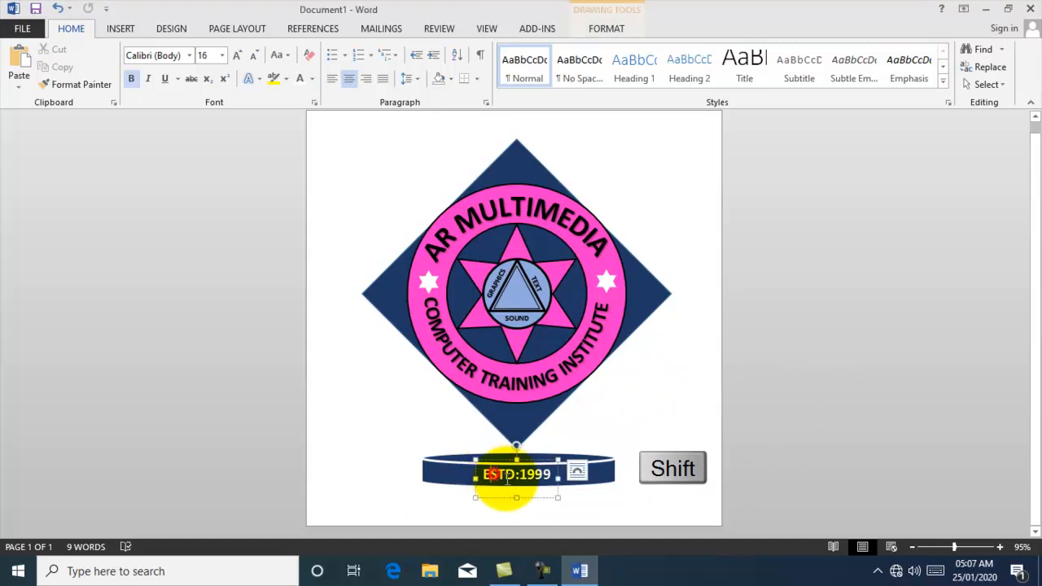
left_click(430, 470, "shift")
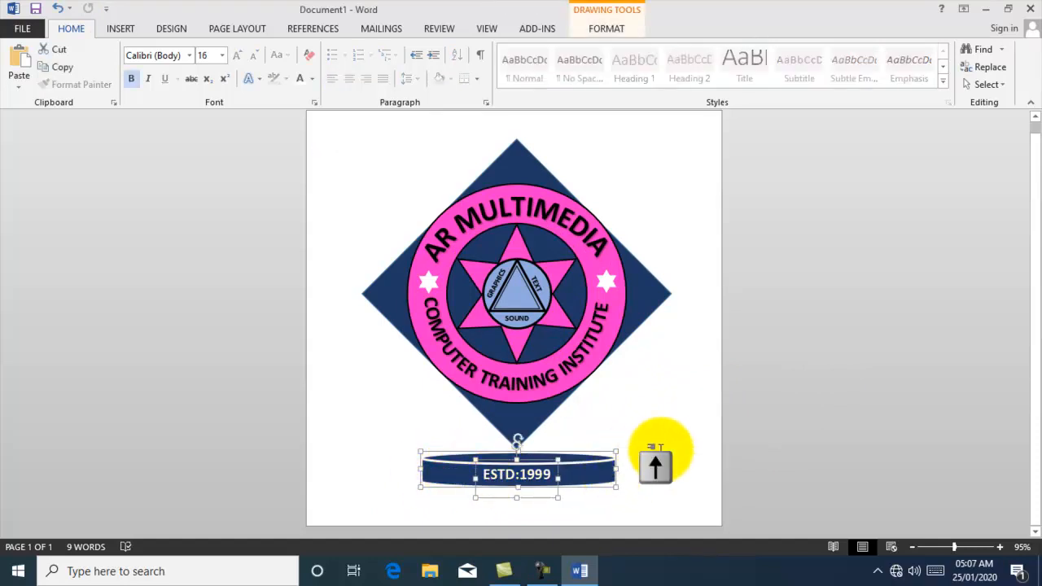
key("Up")
key("Up")
key("Up")
key("Up")
key("Up")
key("Up")
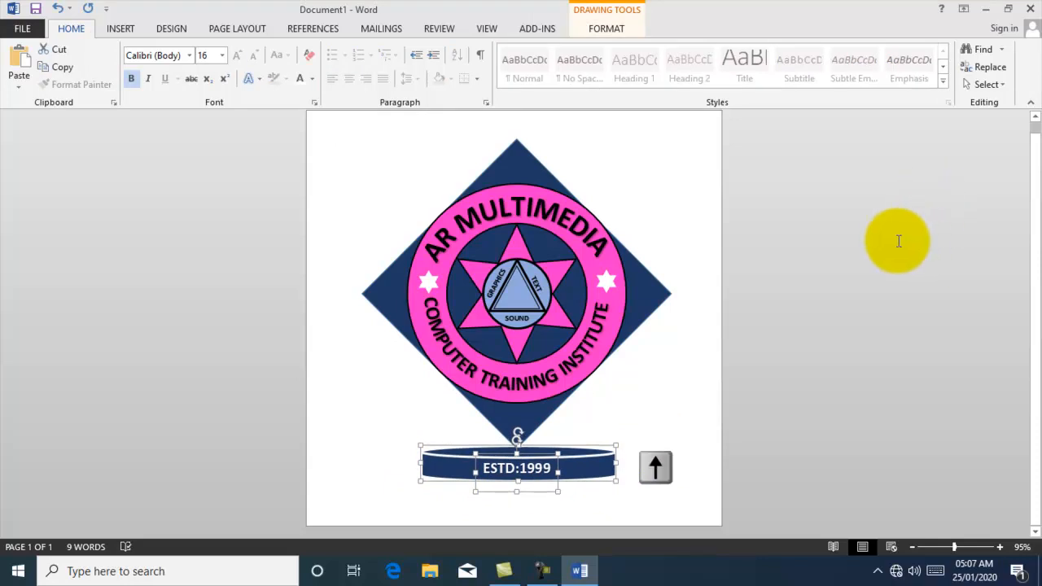
Group the can shape with its "ESTD:1999" text and set the group's text wrapping to Behind Text
left_click(607, 28)
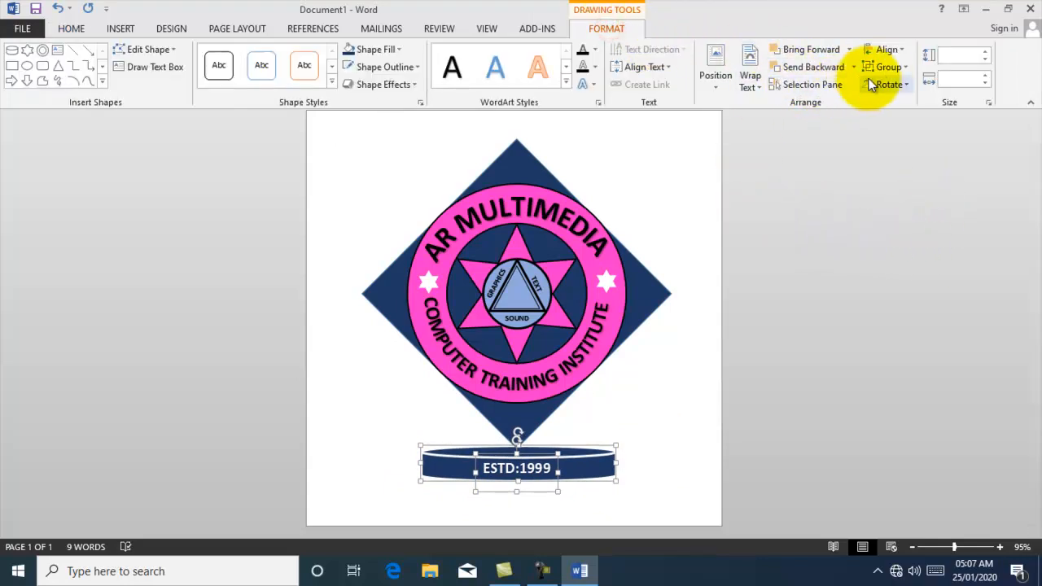
left_click(883, 67)
left_click(893, 84)
left_click(837, 296)
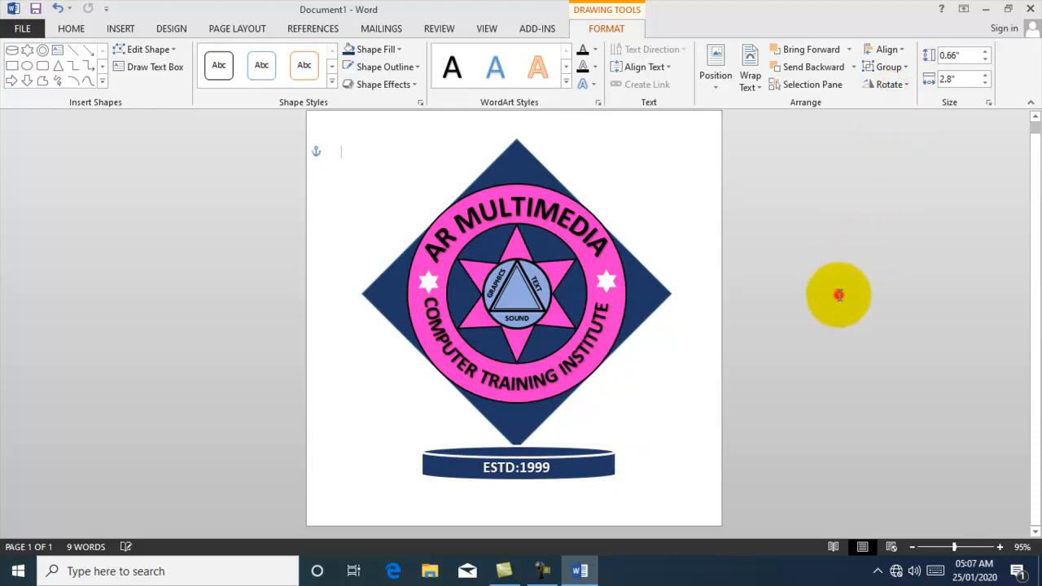
left_click(580, 457)
left_click(755, 86)
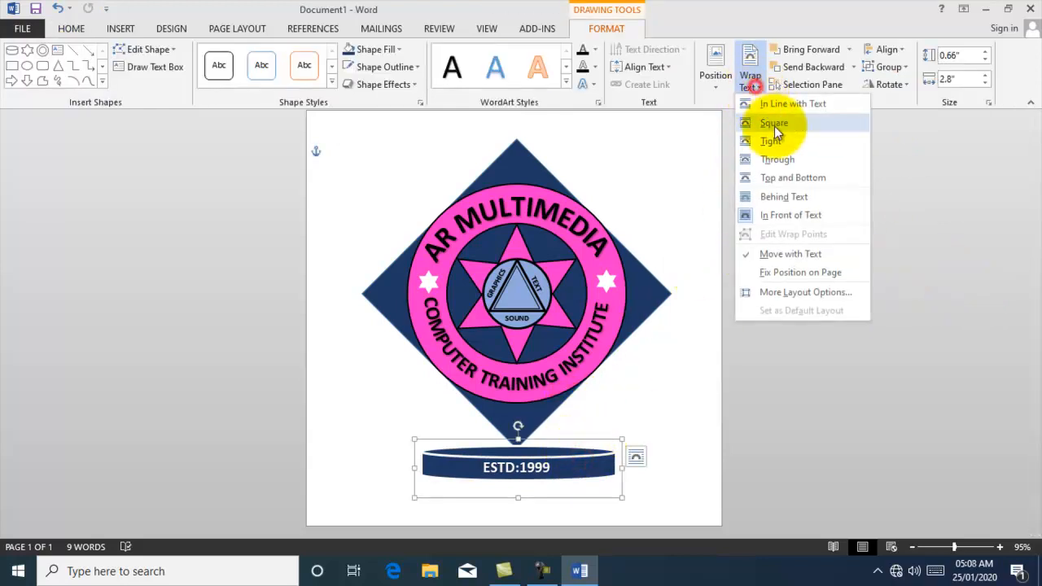
left_click(784, 198)
left_click(806, 328)
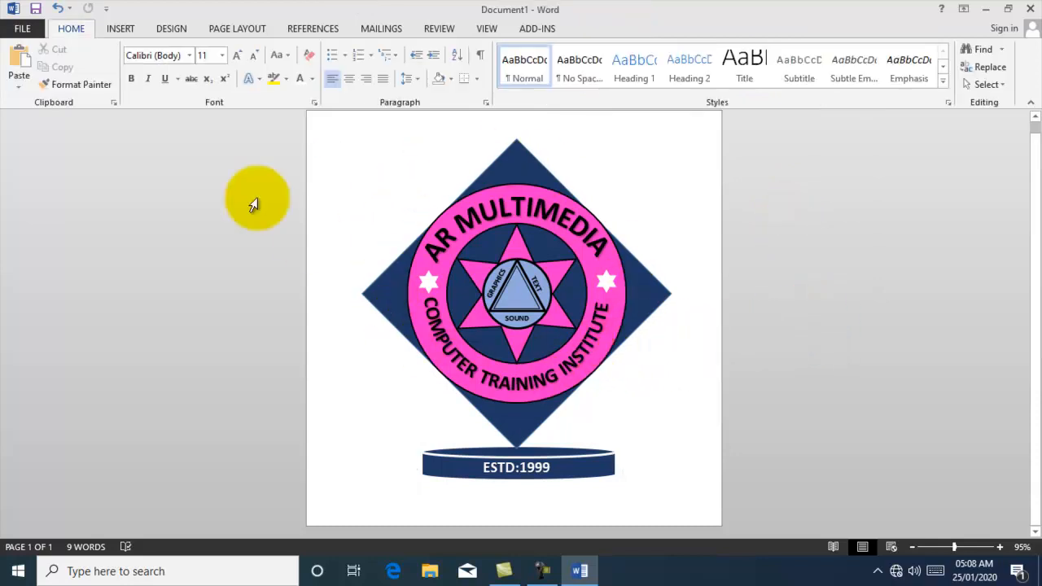
Save the document in the Documents folder as a Word Document named "AR LOGO DESIGN"
left_click(25, 27)
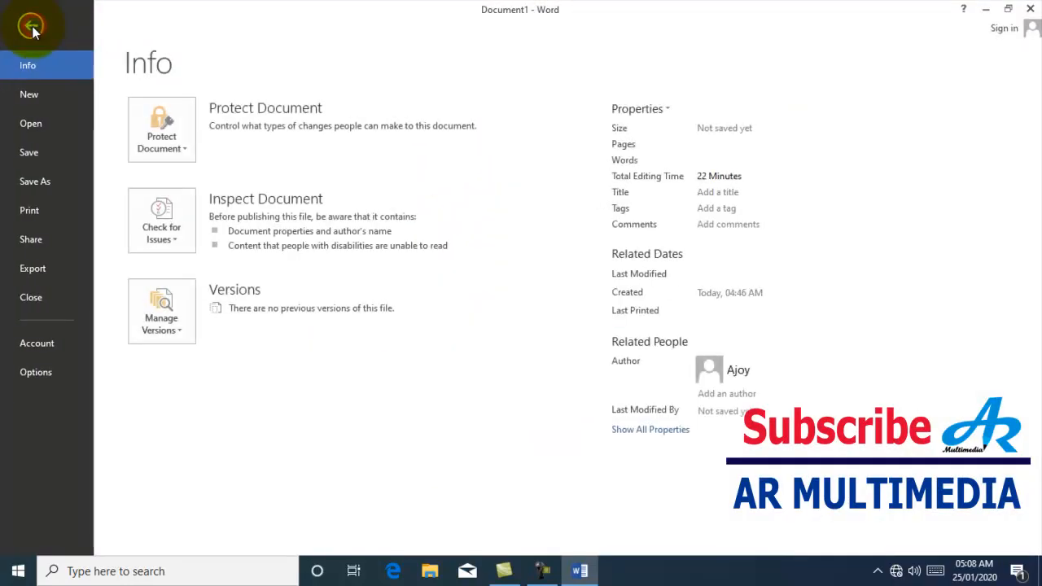
left_click(30, 153)
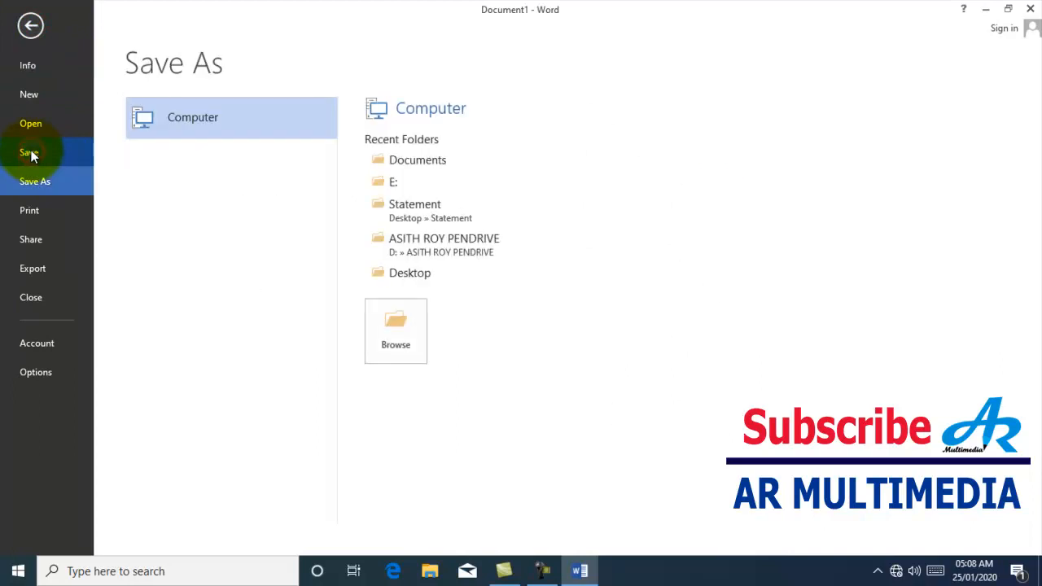
left_click(434, 160)
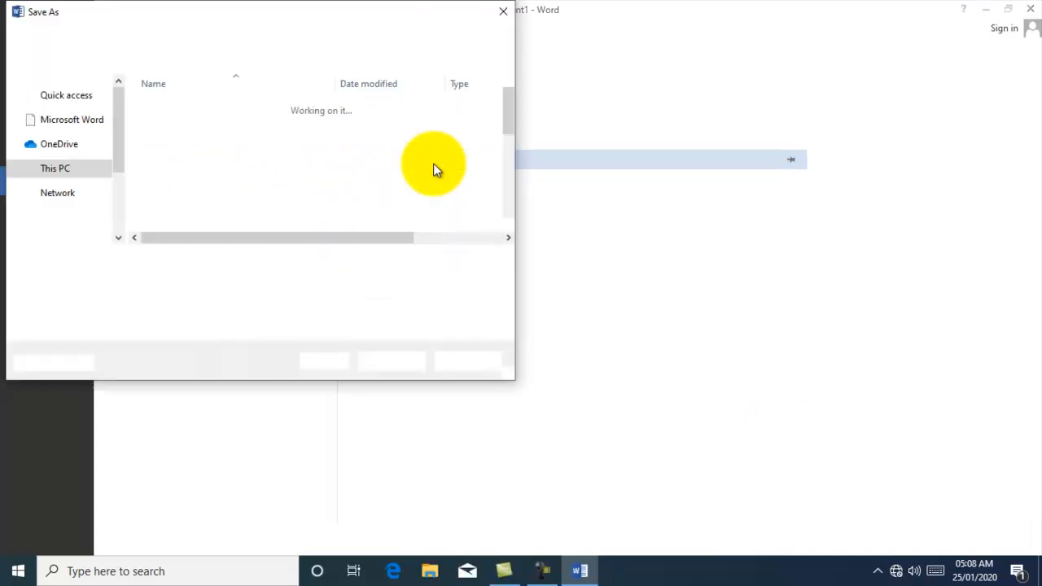
type("AR ")
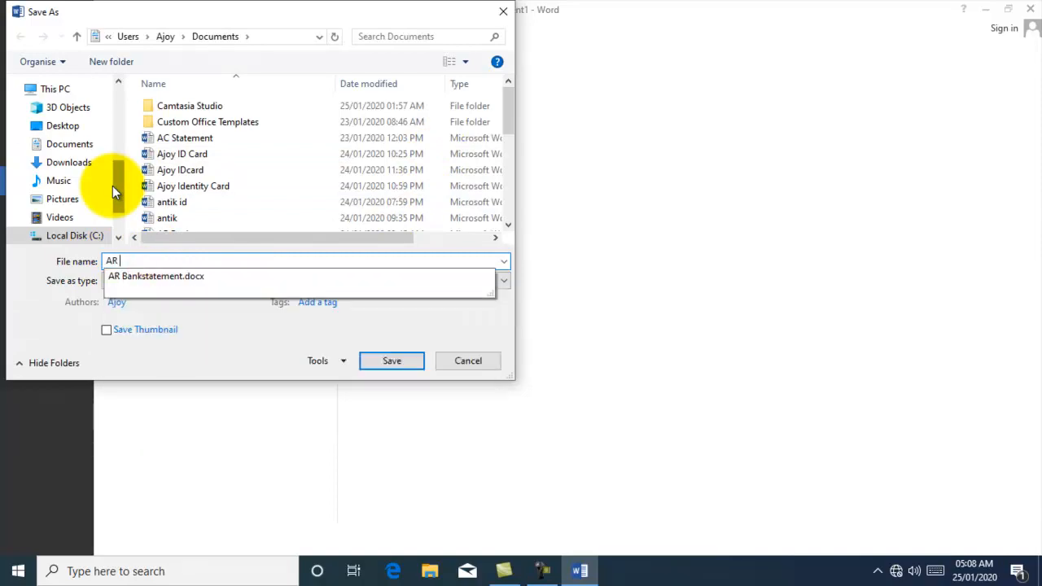
type("LOGO DESIGN")
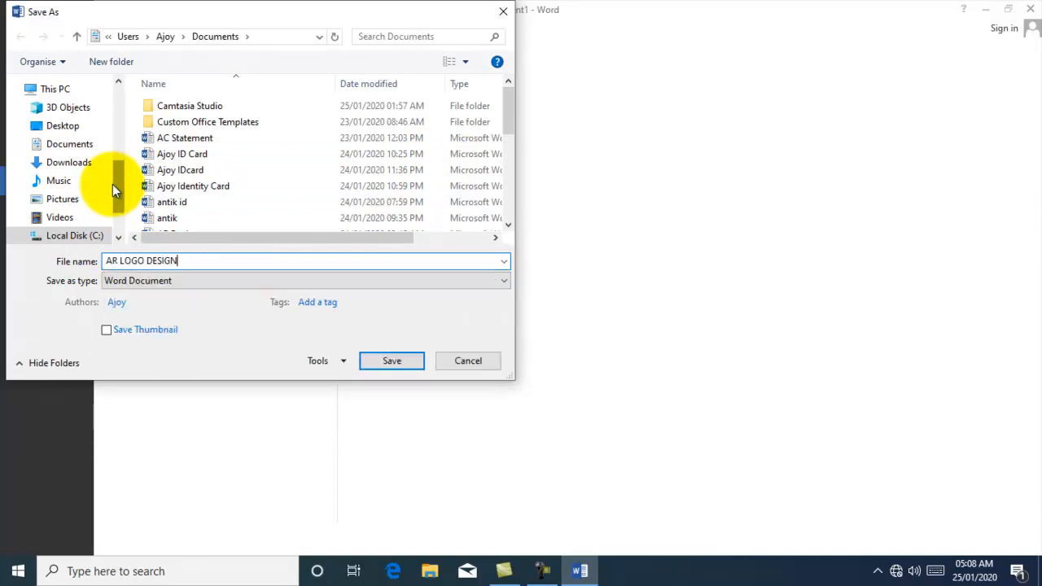
left_click(393, 361)
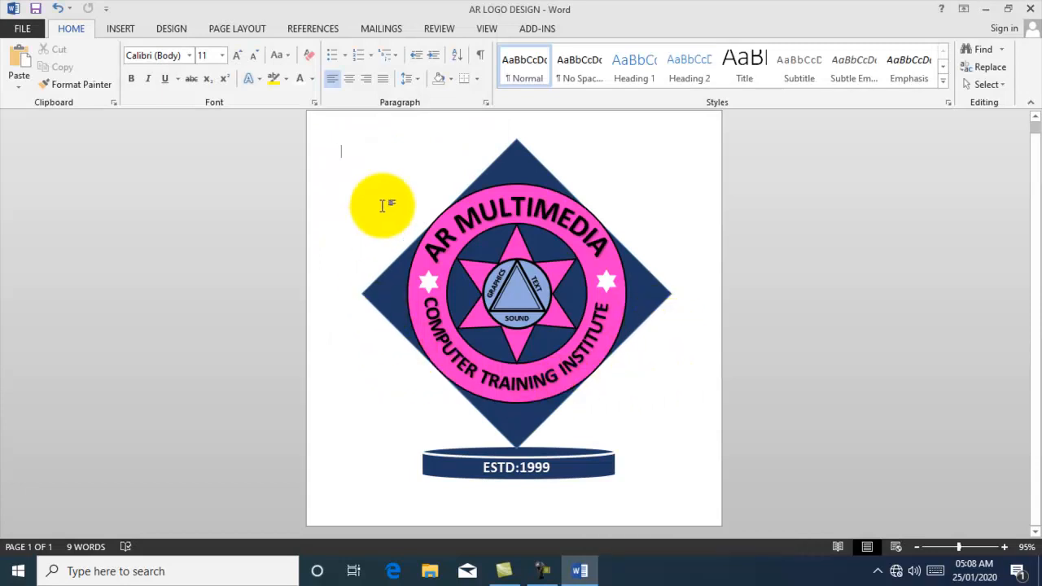